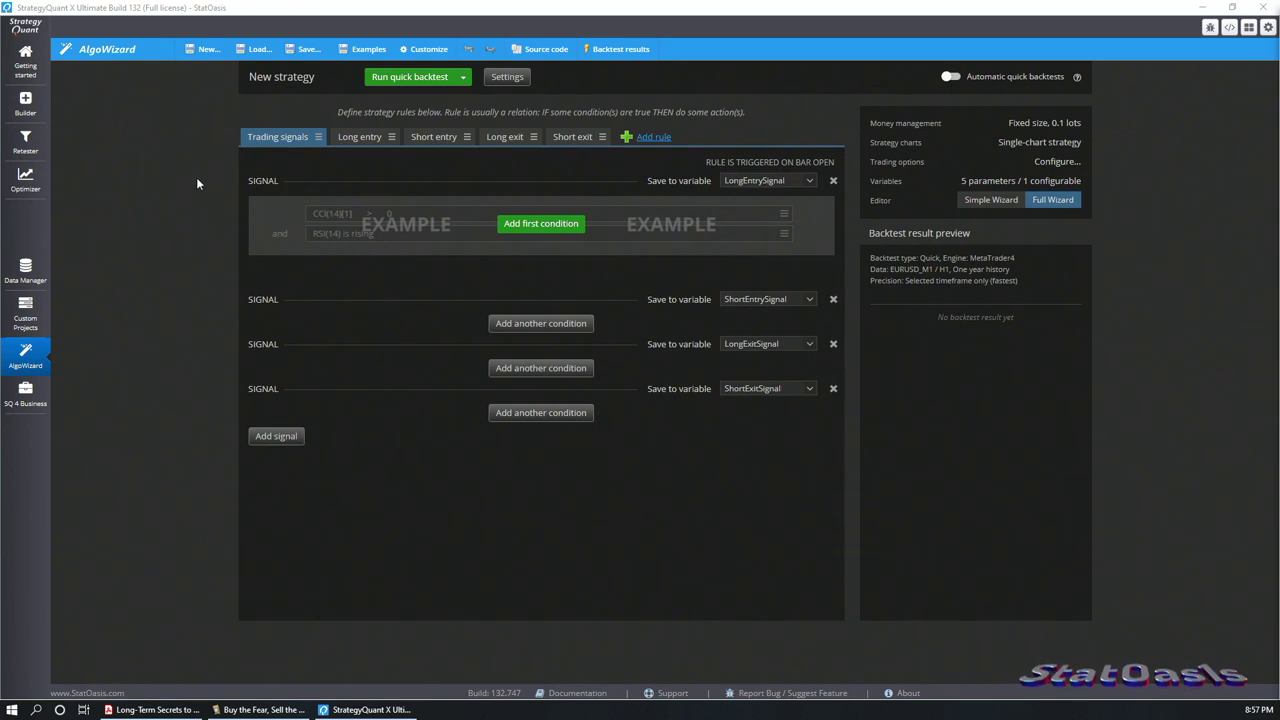
- In the backtest settings, set the trading engine to Tradestation and the symbol to SPY.D_CountryETF
click(507, 80)
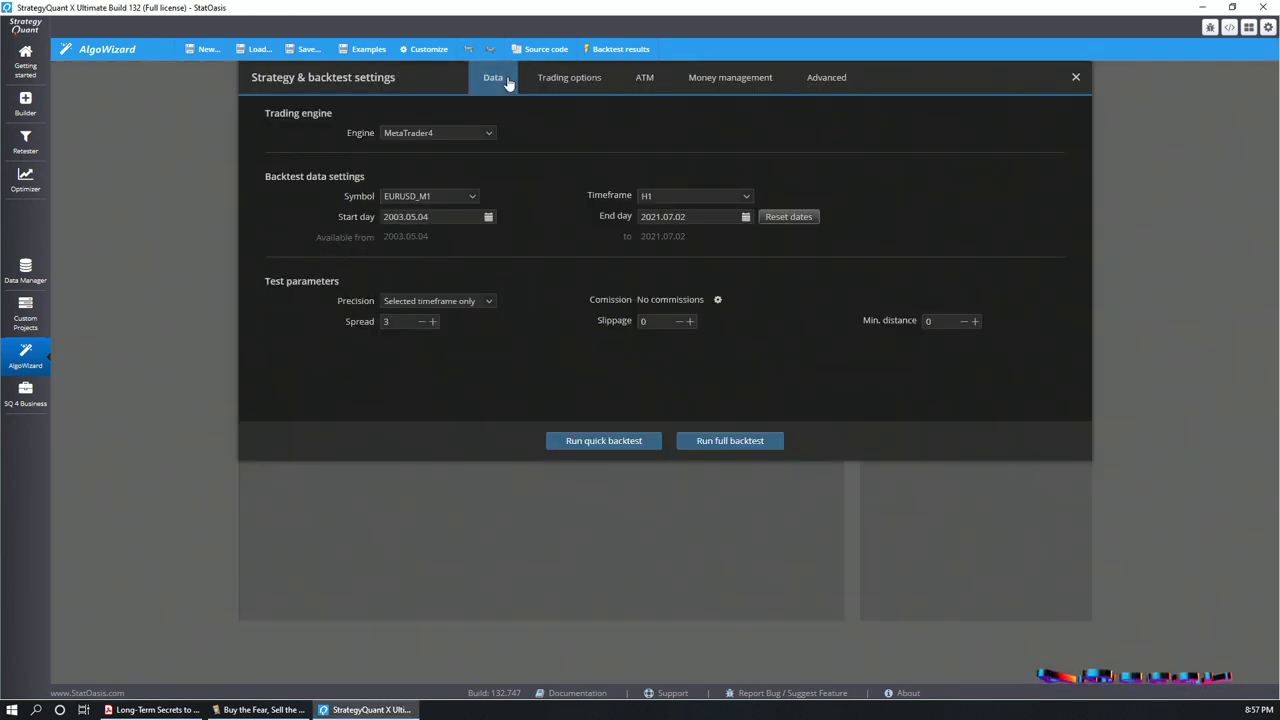
click(435, 137)
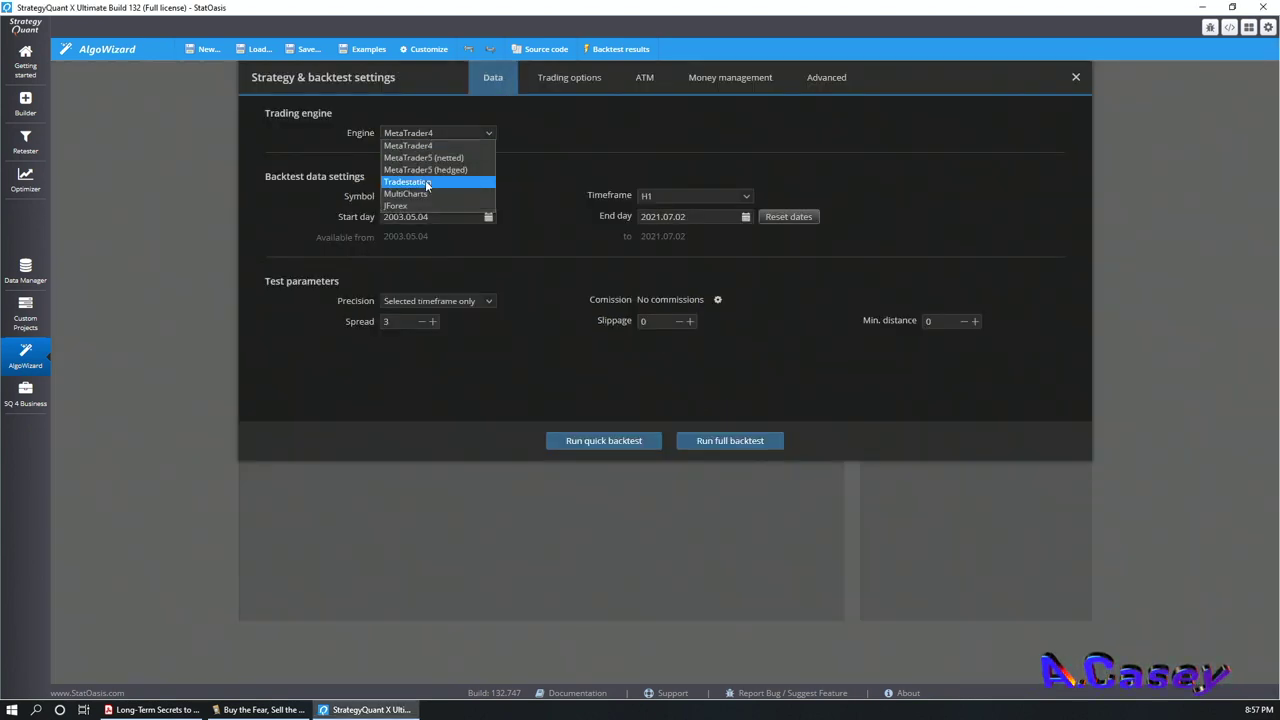
click(426, 190)
click(428, 198)
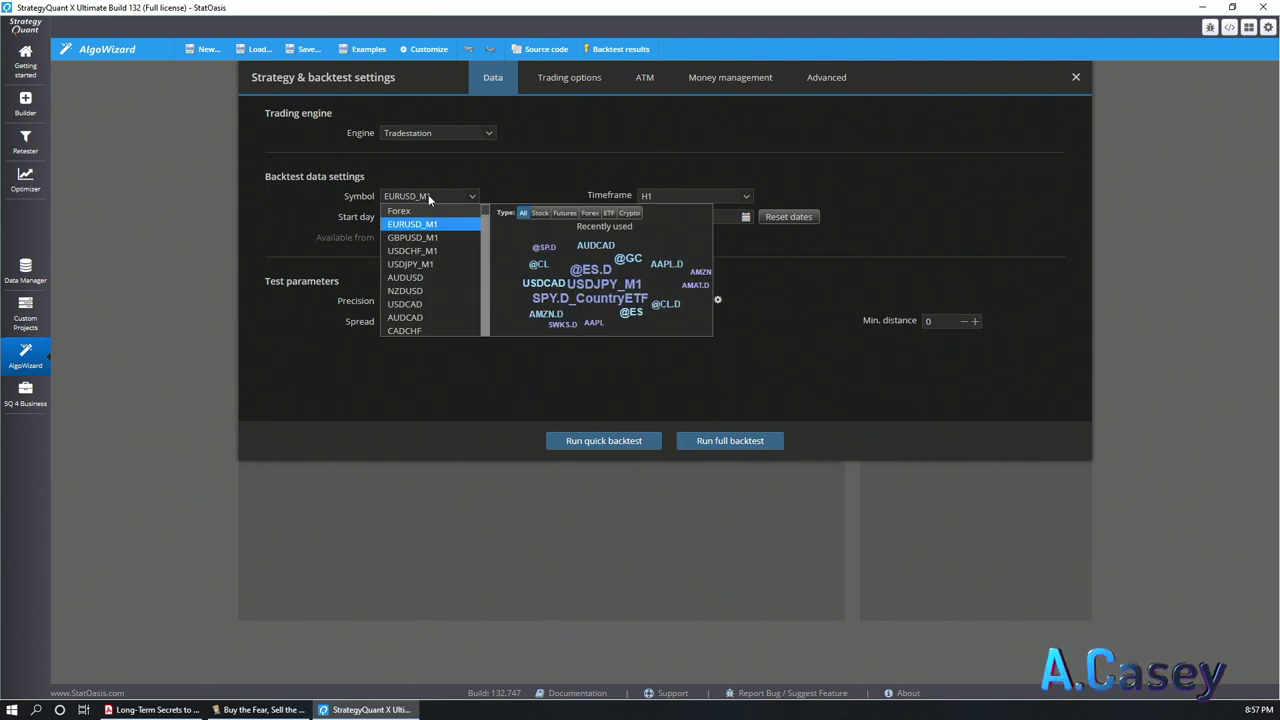
text(spy)
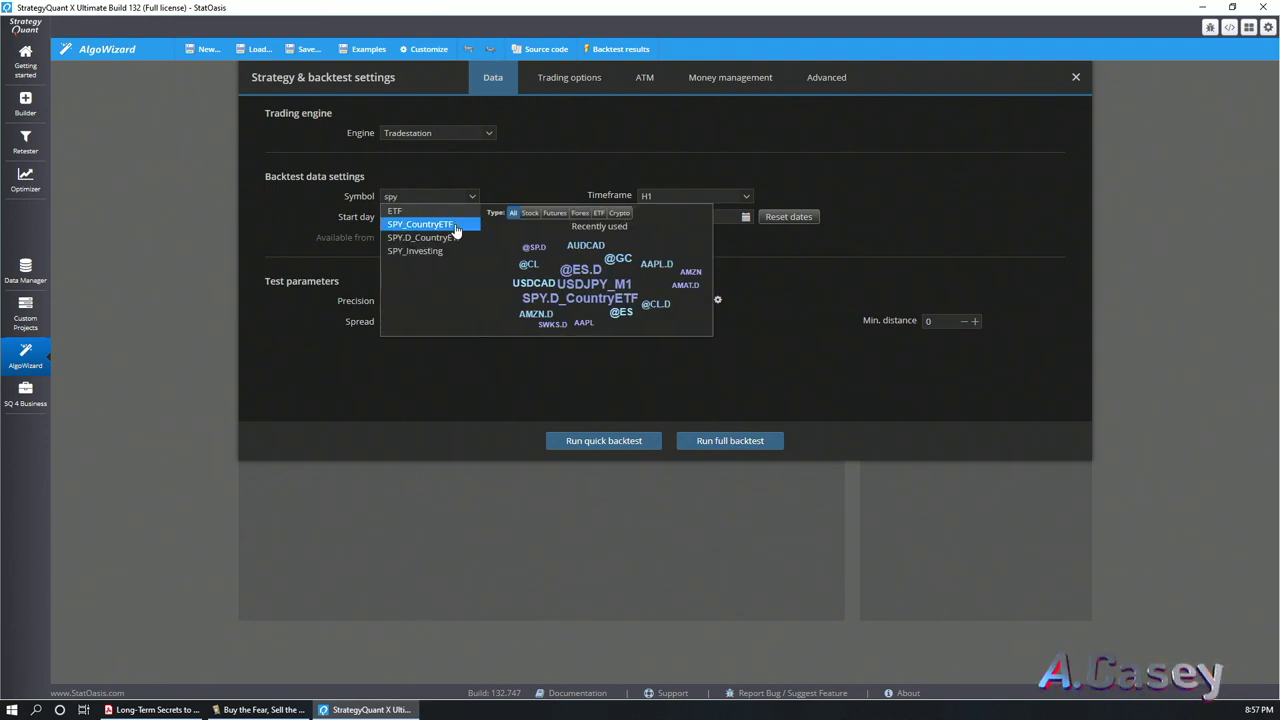
click(452, 237)
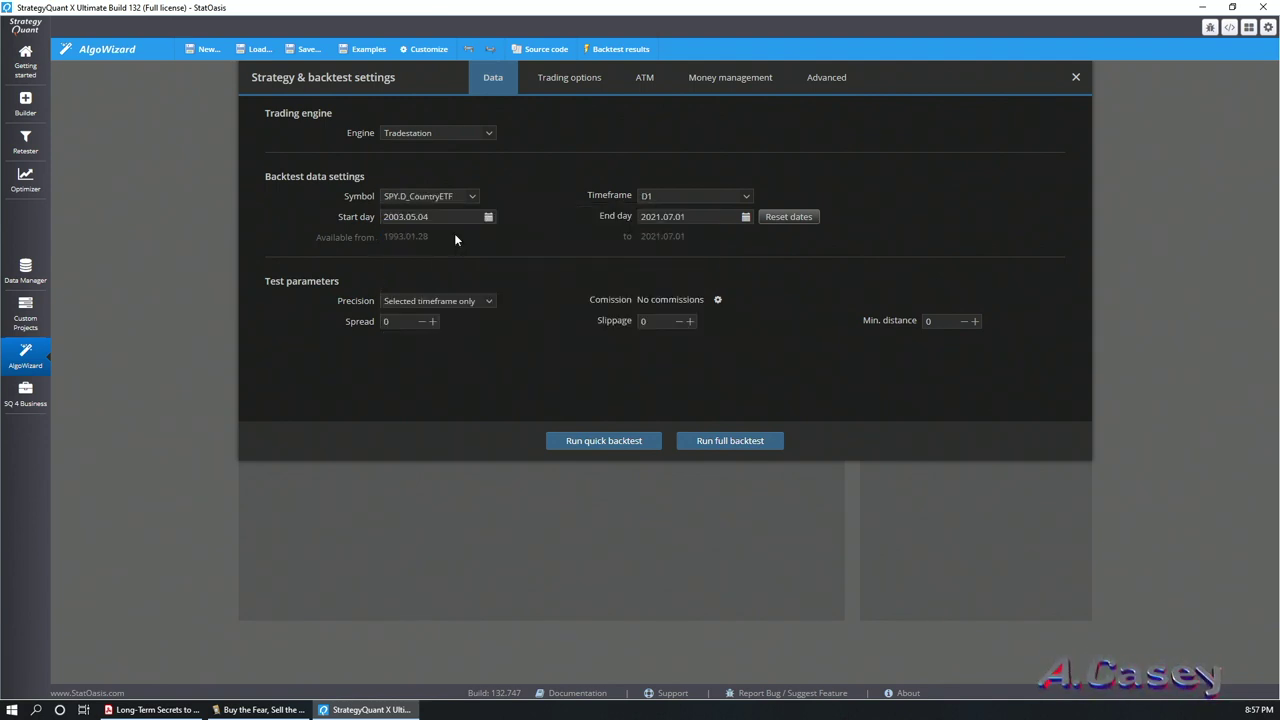
- Reset the backtest dates to the full available range and set the end day to 2018.01.01
click(780, 217)
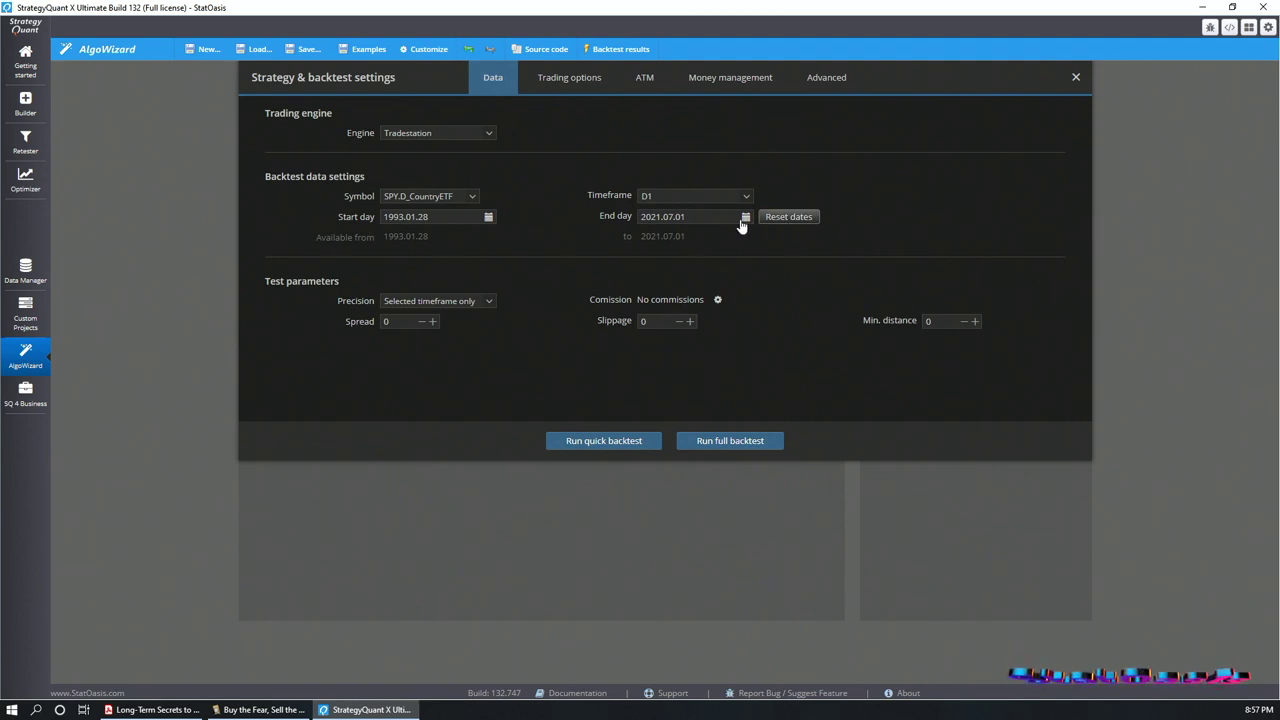
click(745, 218)
click(736, 238)
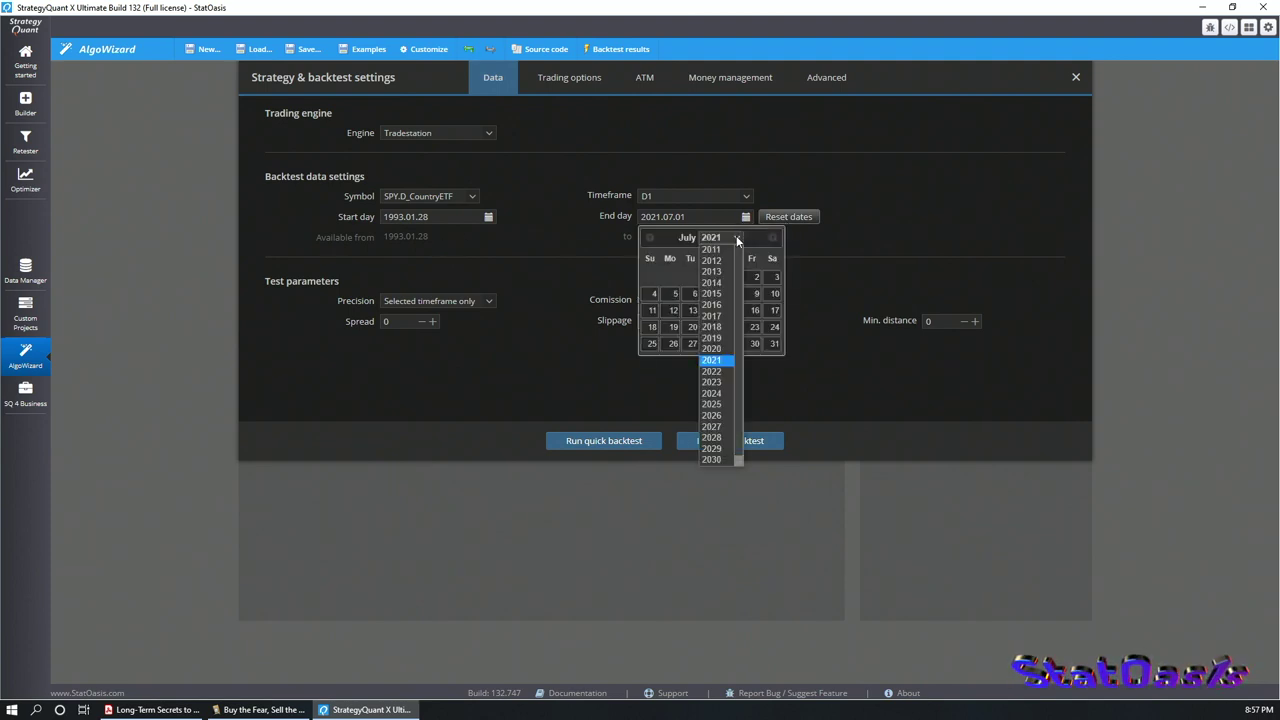
click(711, 327)
click(650, 238)
click(650, 238)
click(650, 238)
click(650, 238)
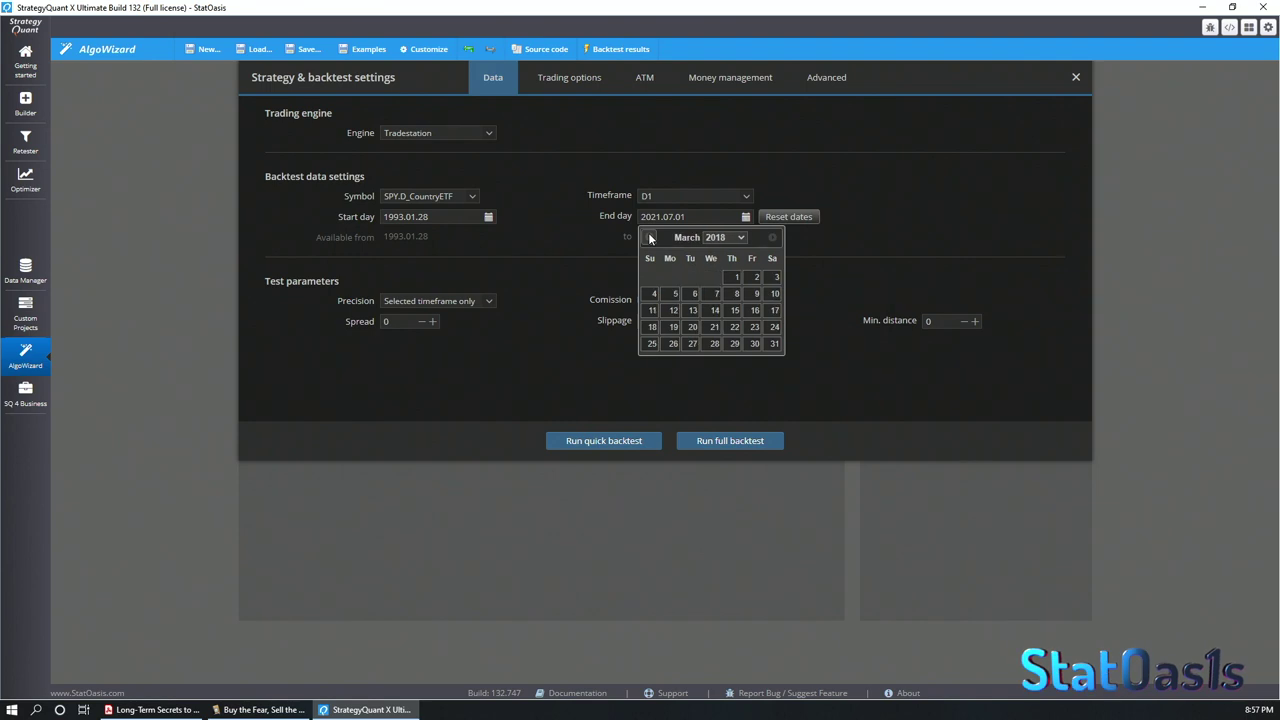
click(650, 238)
click(650, 238)
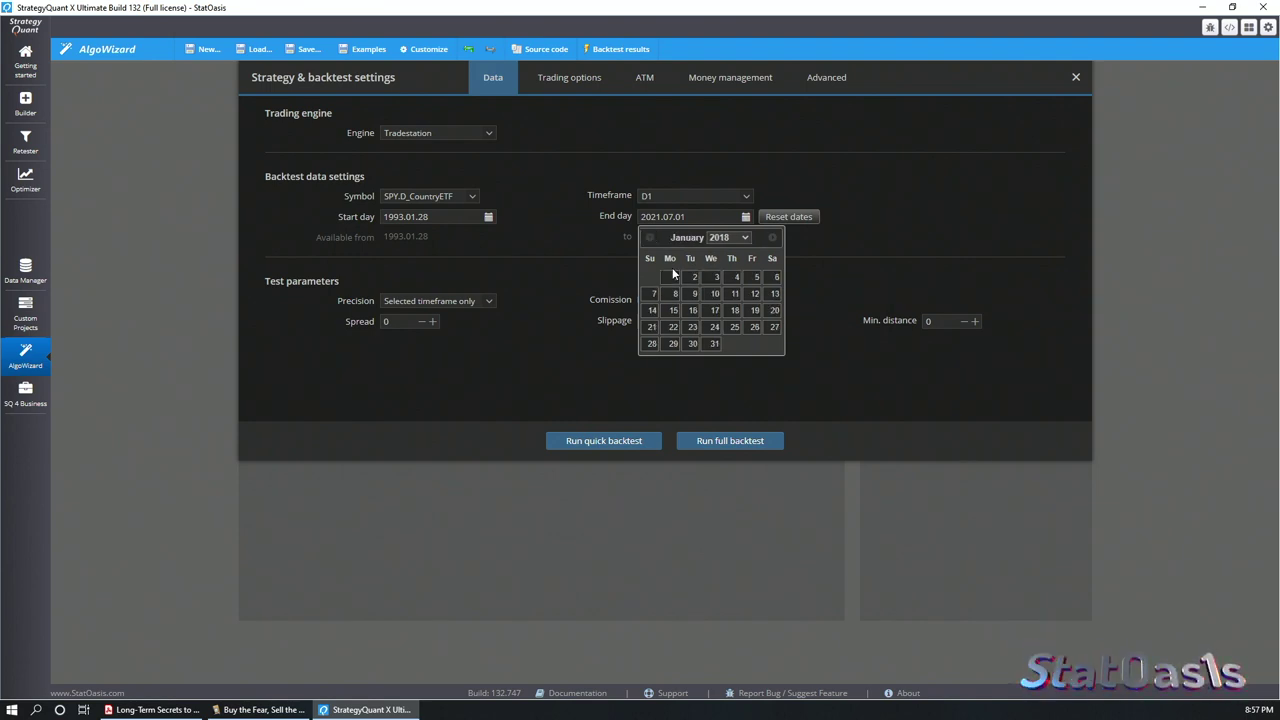
click(673, 277)
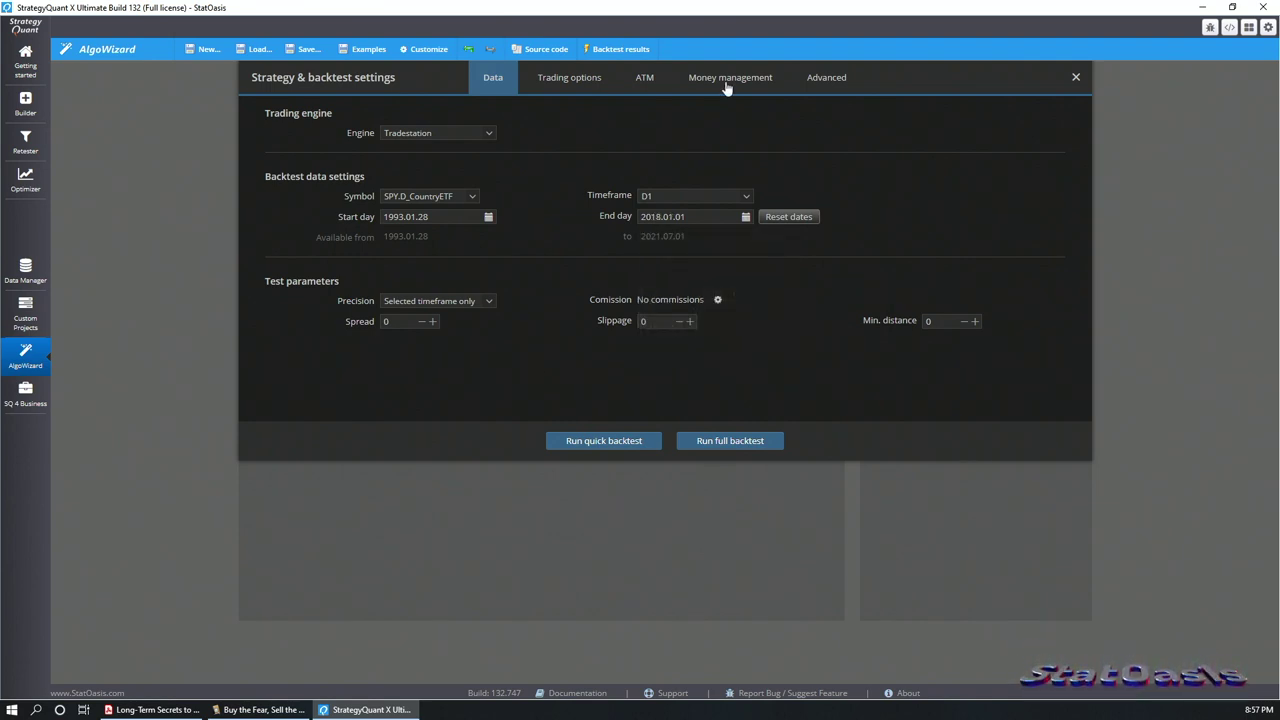
- Set the fixed-size money management order size to 1000 and close the backtest settings
click(729, 80)
click(645, 201)
text(1000)
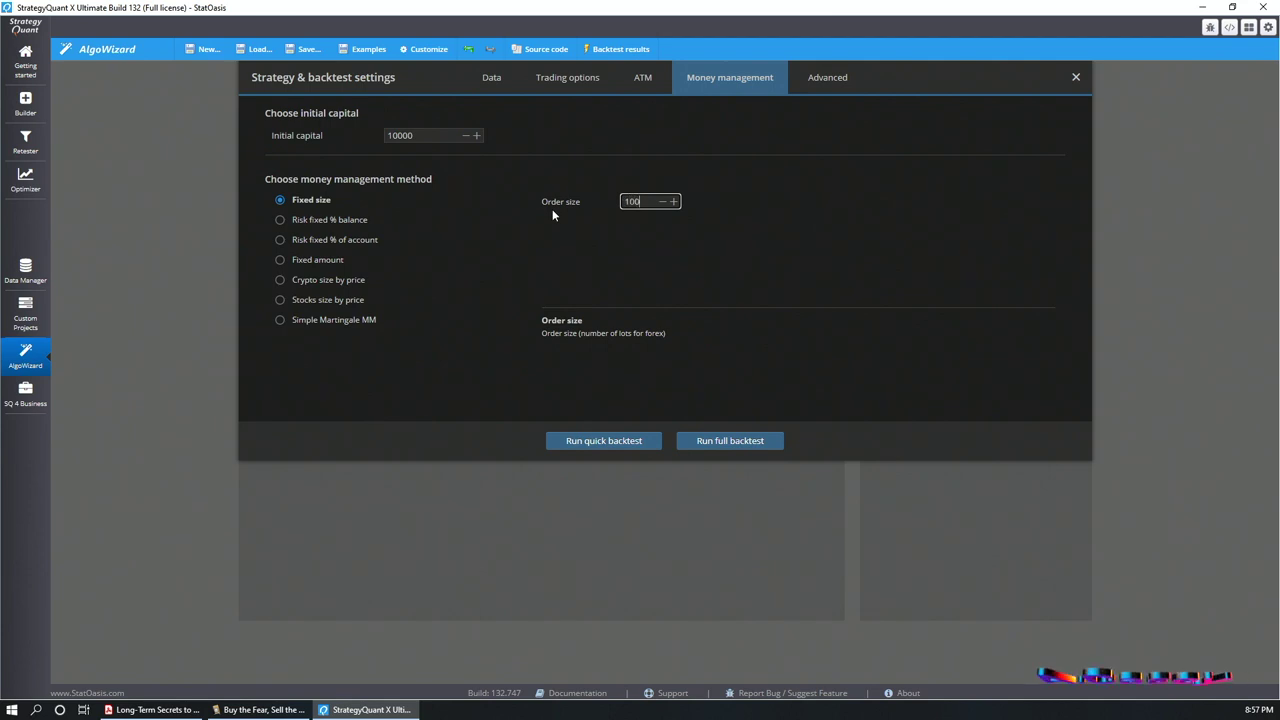
click(484, 82)
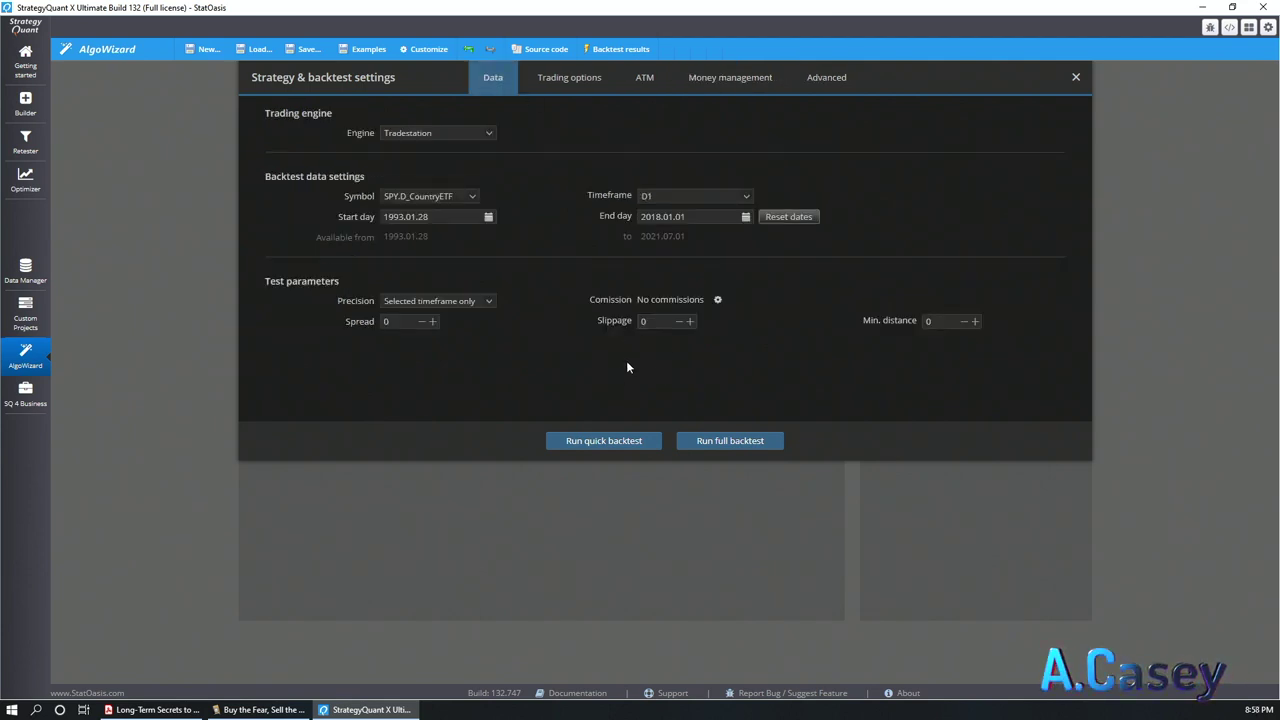
click(486, 520)
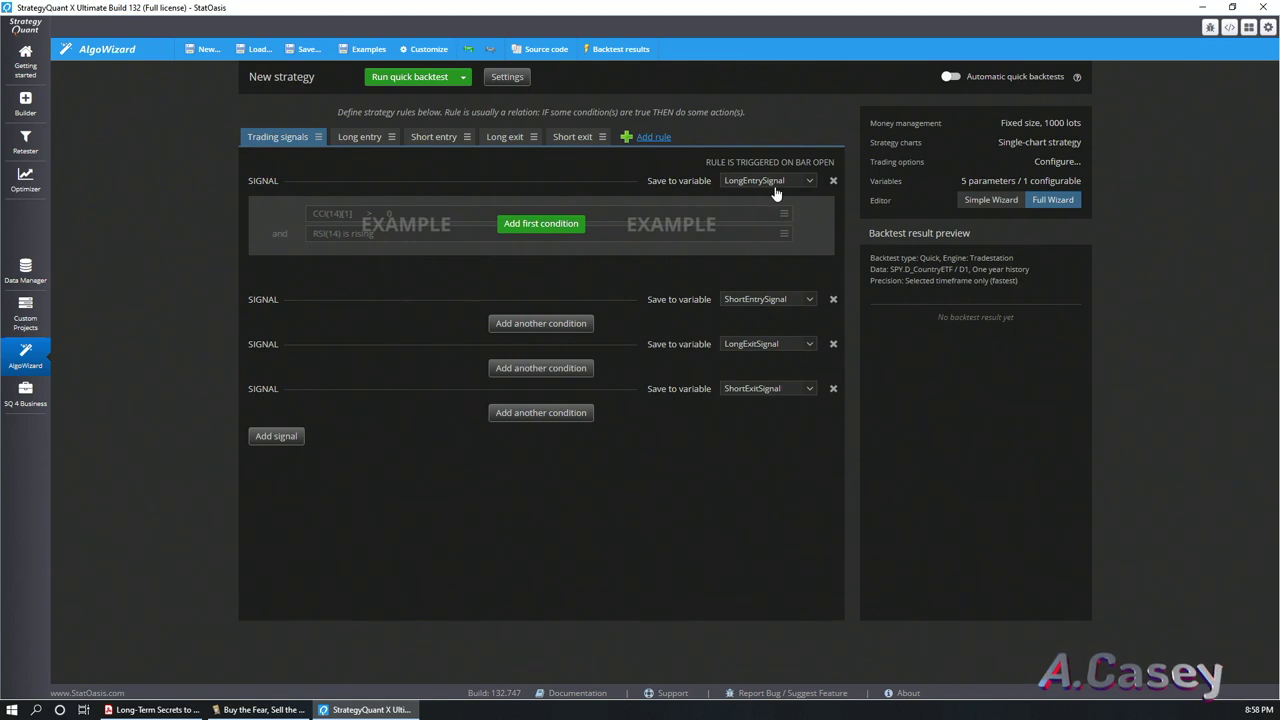
- Add a first condition to LongEntrySignal using the High price block with a shift of 0
click(533, 226)
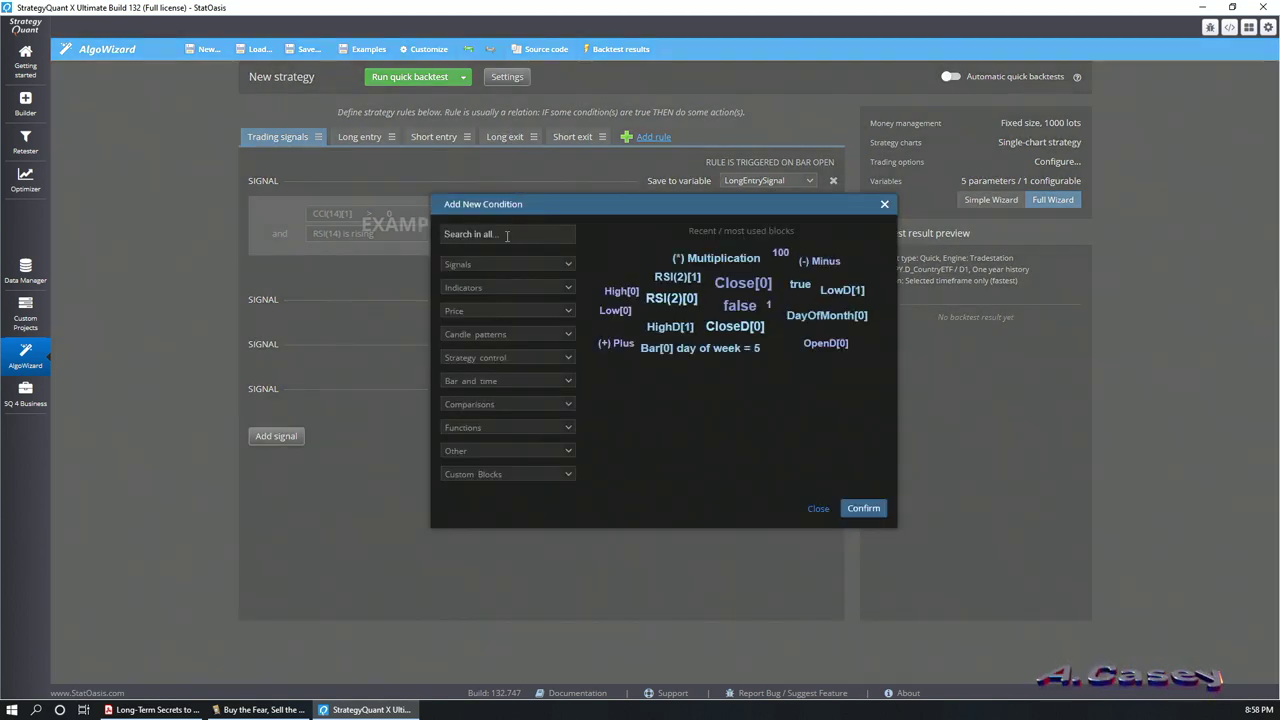
click(499, 311)
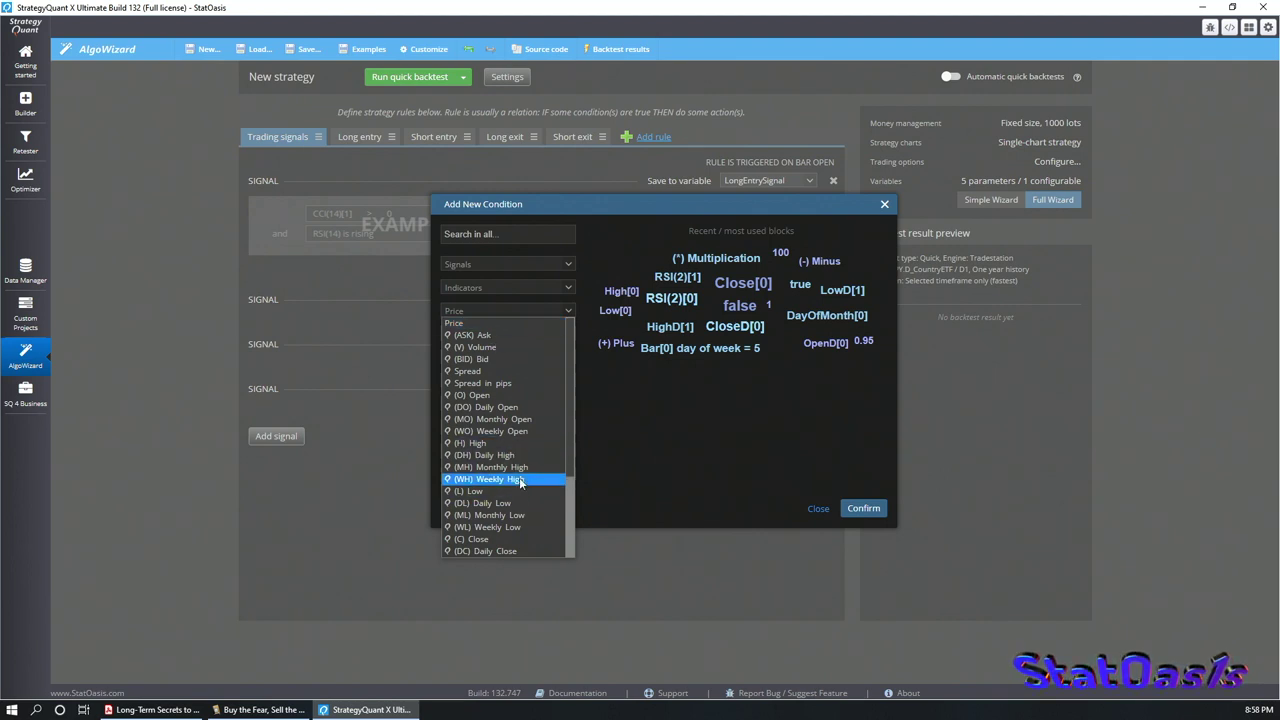
click(515, 443)
click(833, 357)
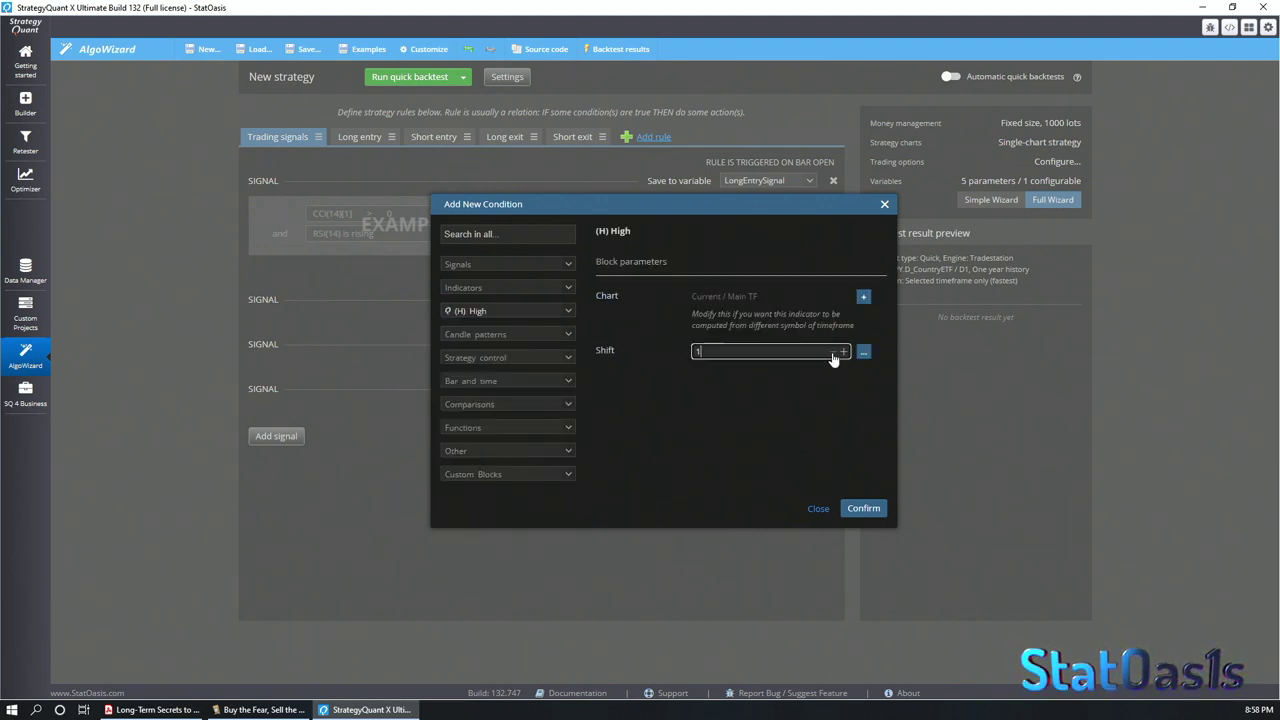
click(832, 353)
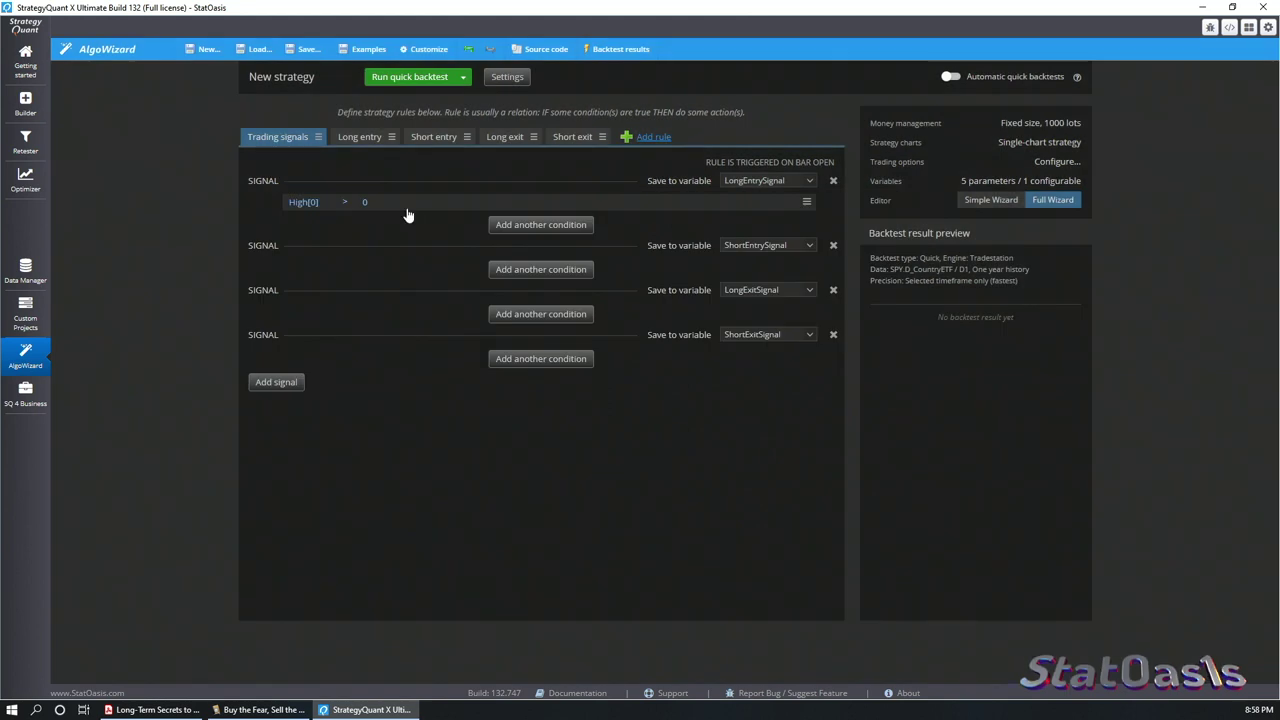
- Replace the number compared against High[0] with the High price block at shift 1
click(364, 202)
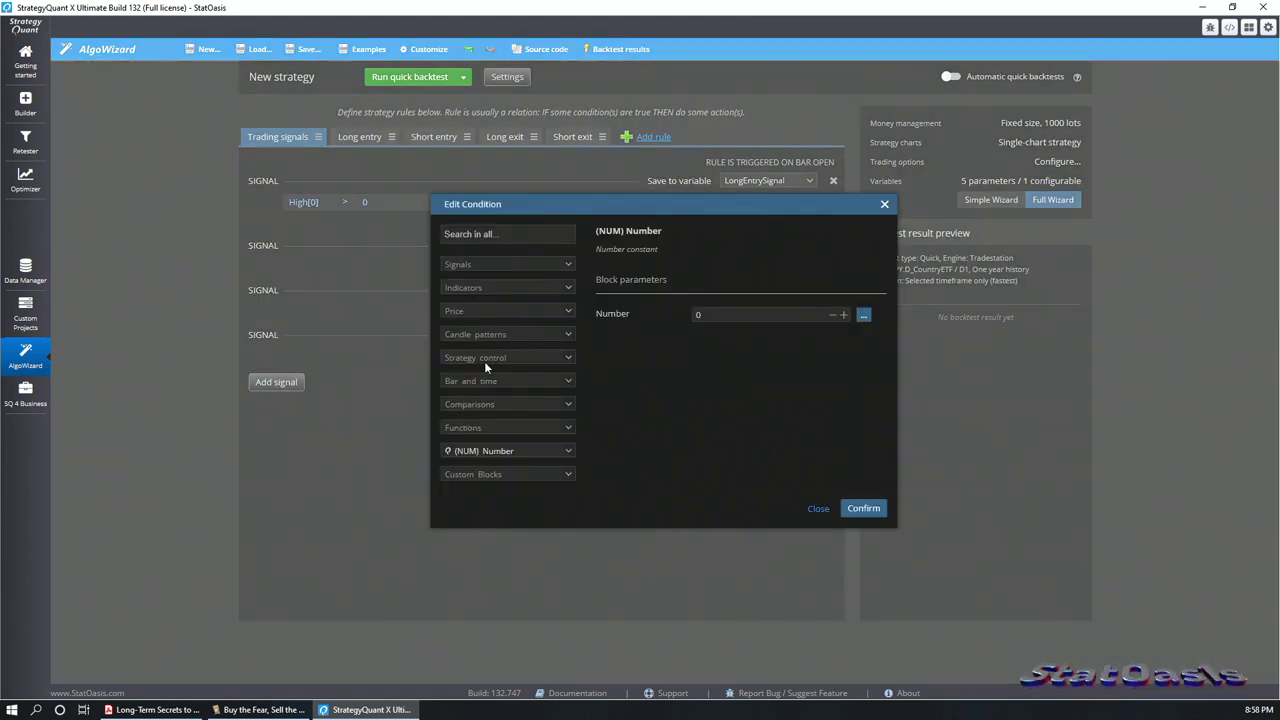
click(487, 311)
click(505, 443)
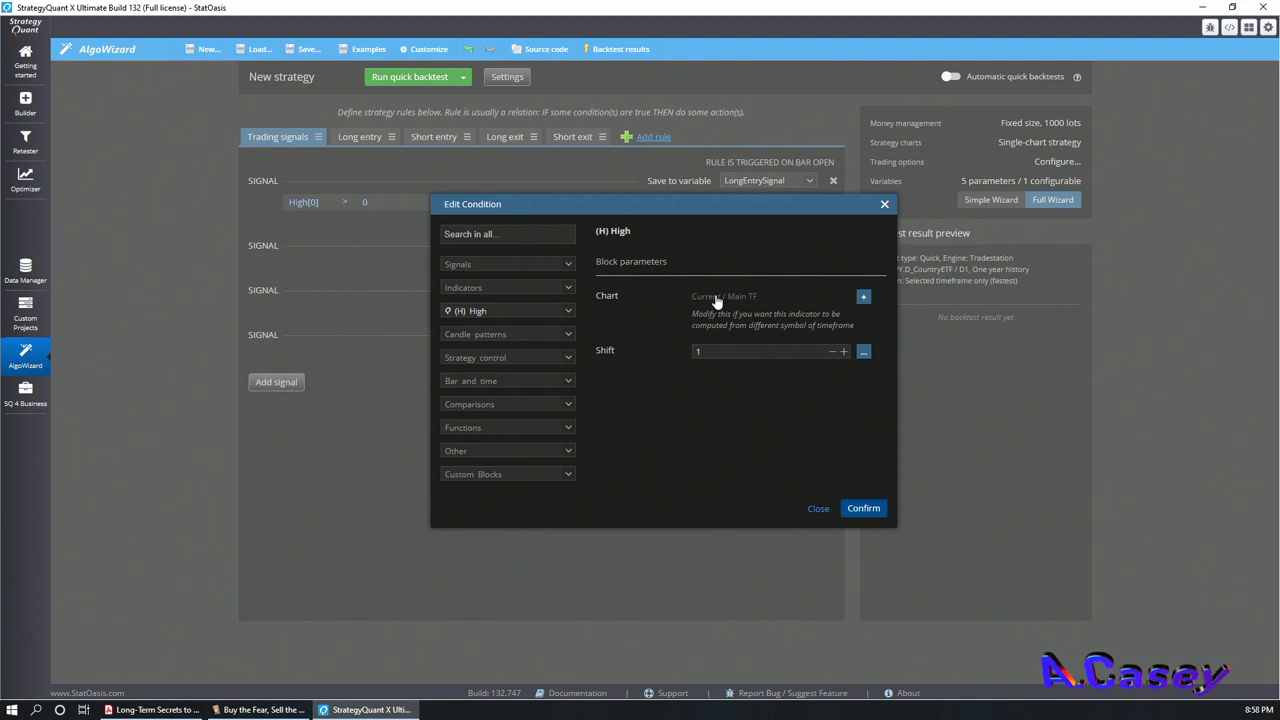
key(Return)
- Duplicate the long entry condition twice and change the copies to High[1] > High[2] and High[2] > High[3]
click(806, 201)
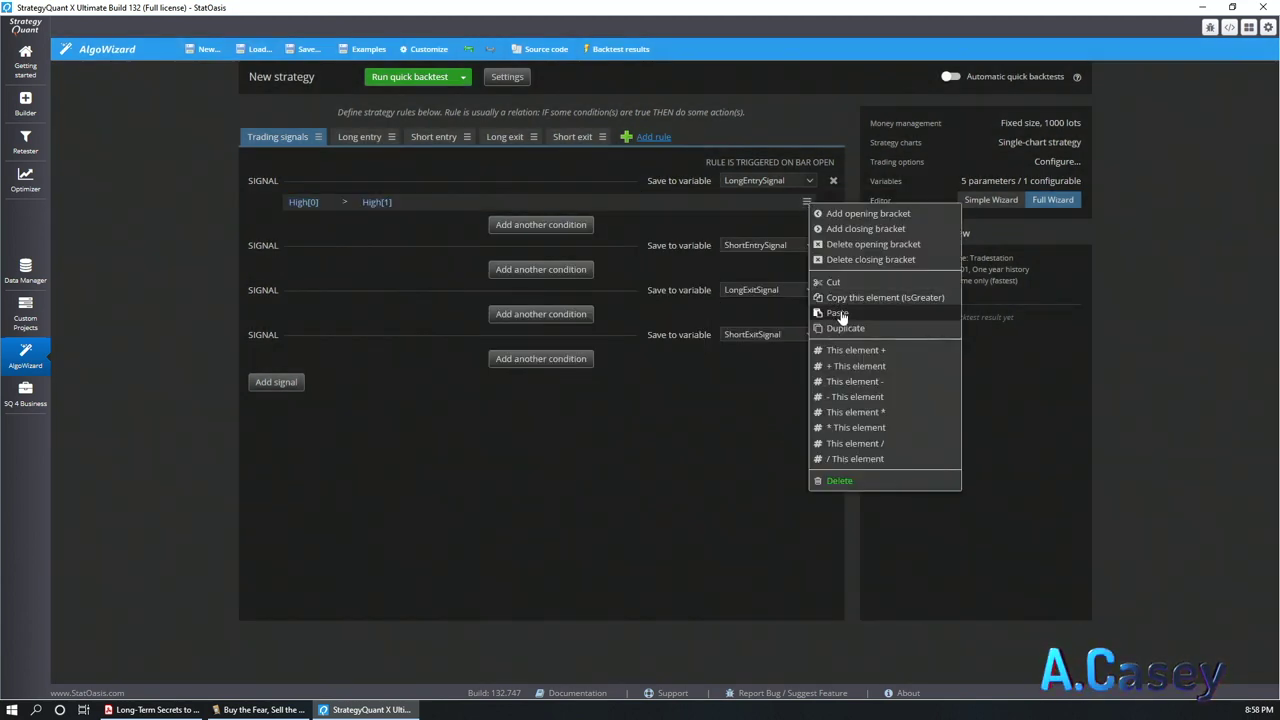
click(807, 202)
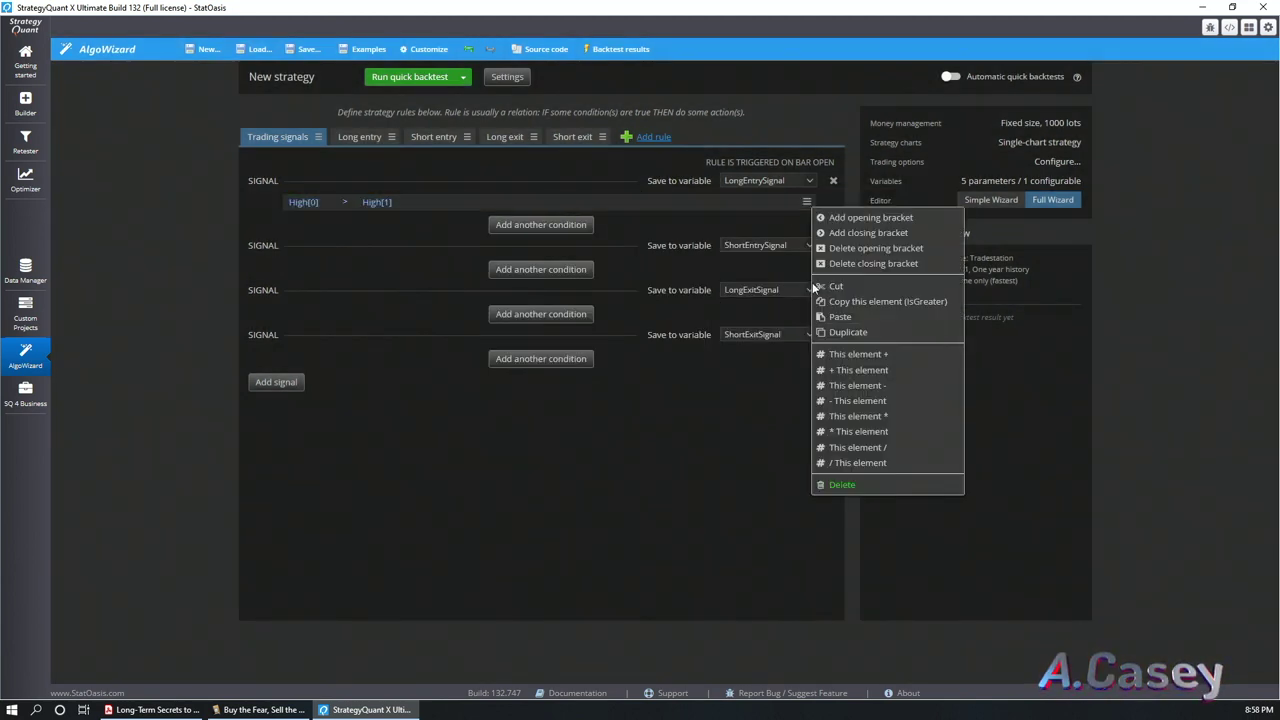
click(838, 317)
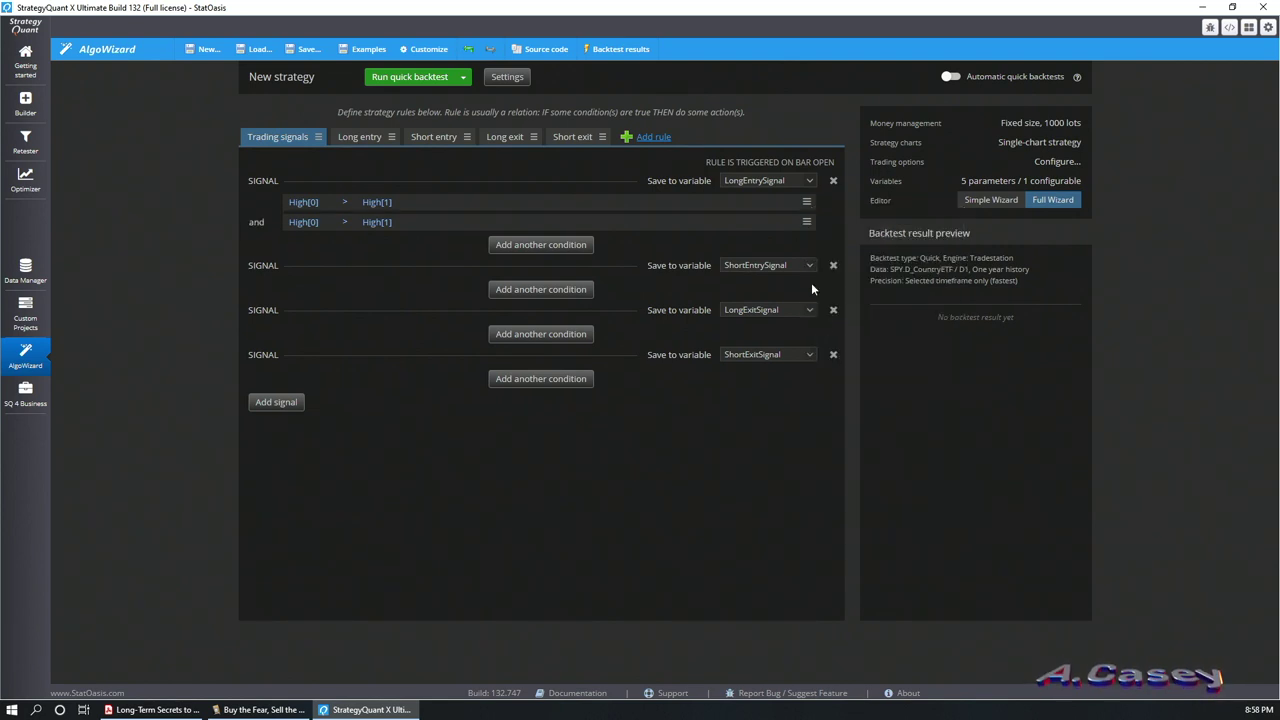
click(806, 222)
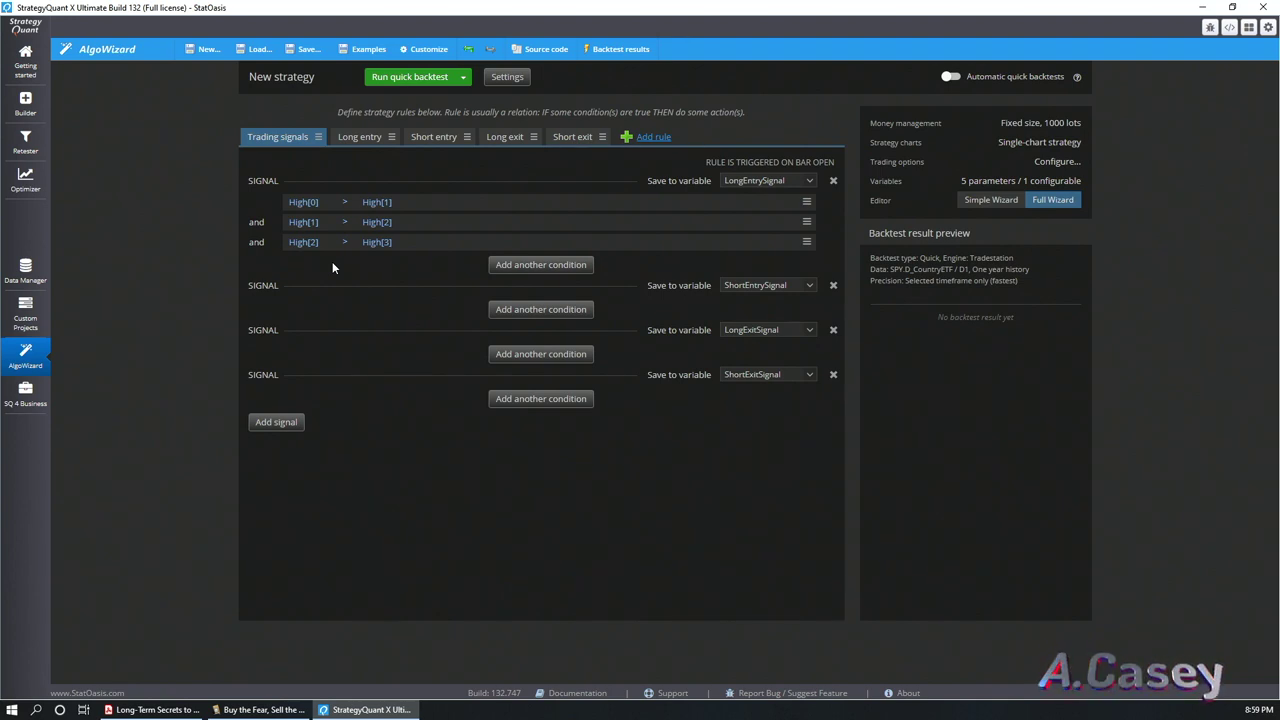
- Enable Exit After Bars with 3 bars for the long entry order and run a full backtest
click(359, 139)
click(317, 491)
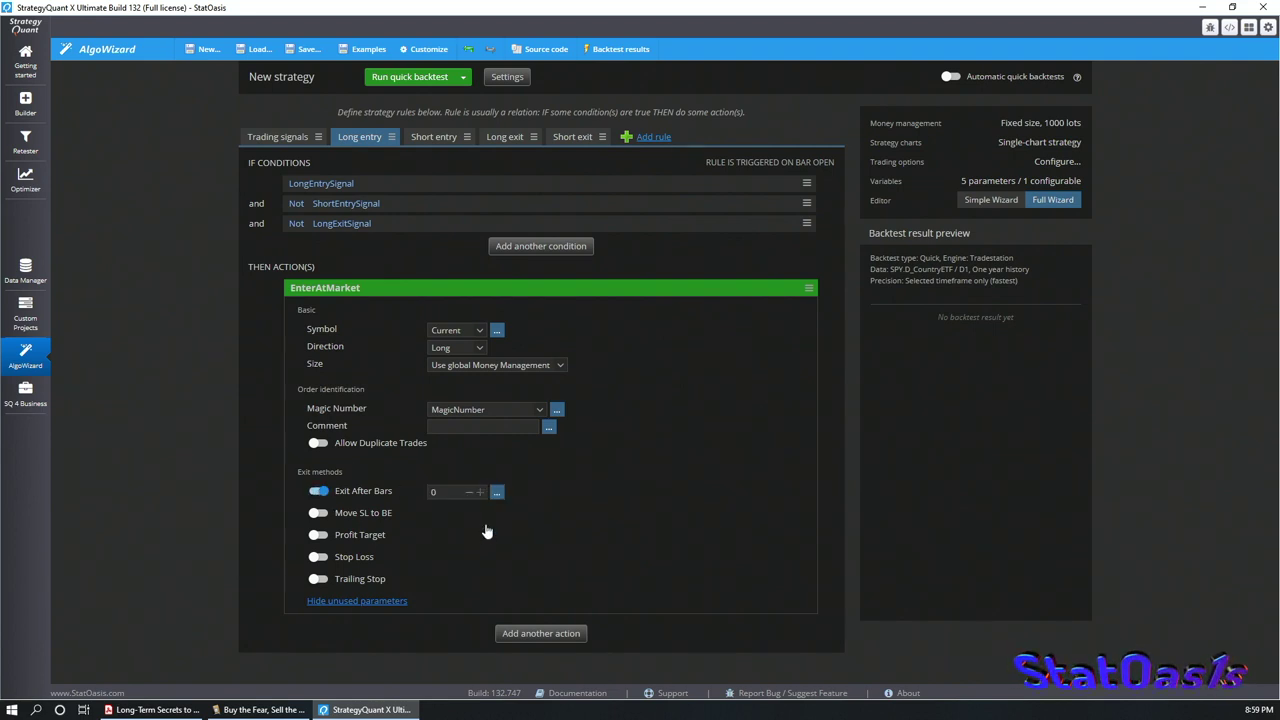
click(463, 78)
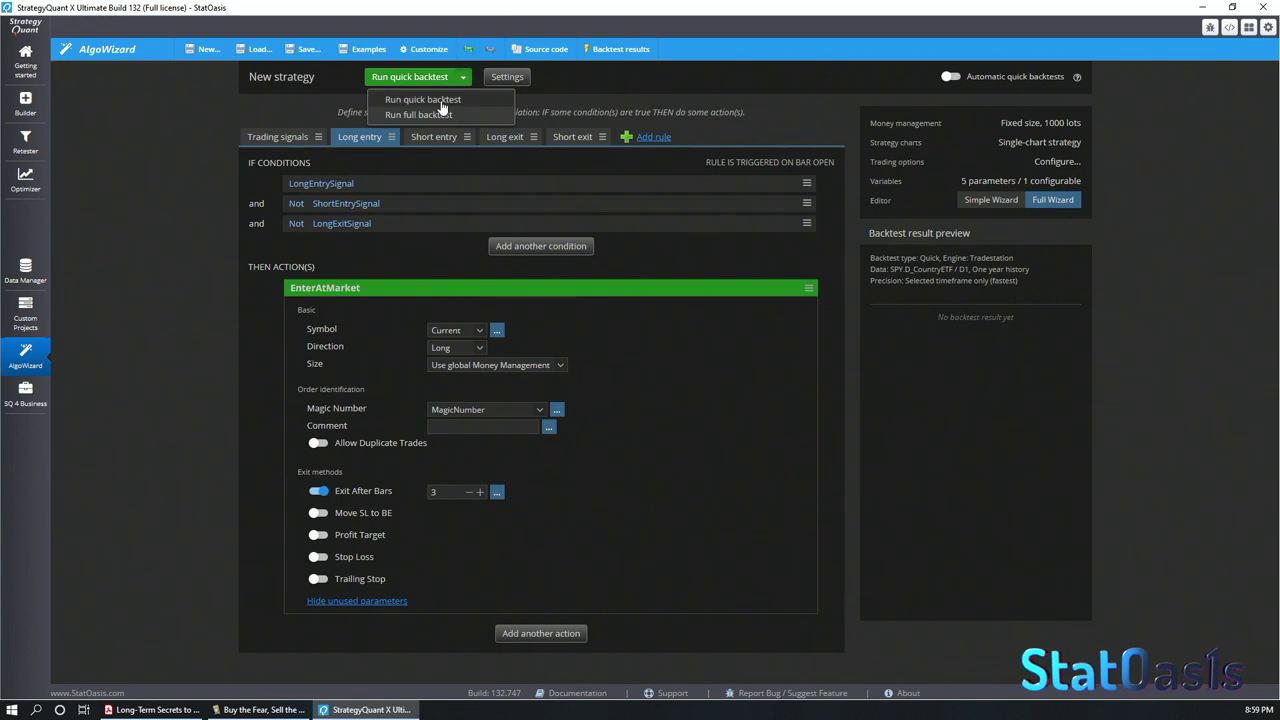
click(438, 115)
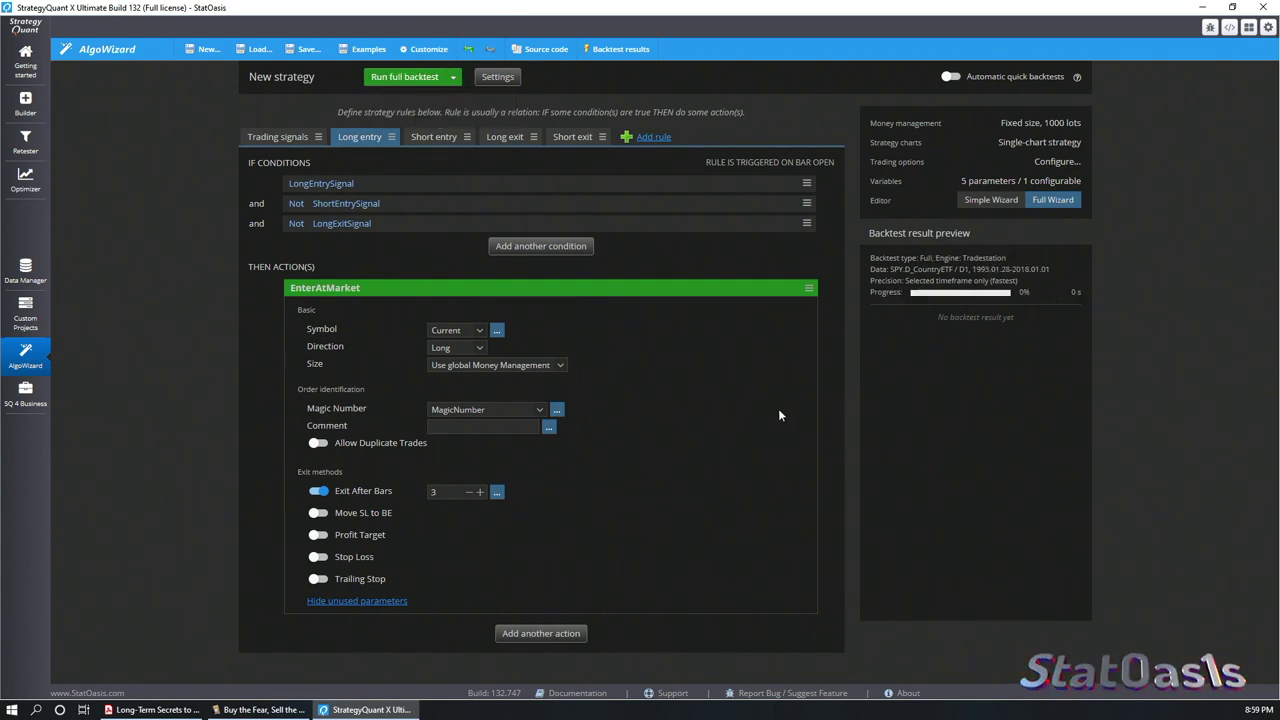
- Examine the backtest's equity chart, overview statistics and the largest adverse excursions (MAE) in the list of trades
click(291, 139)
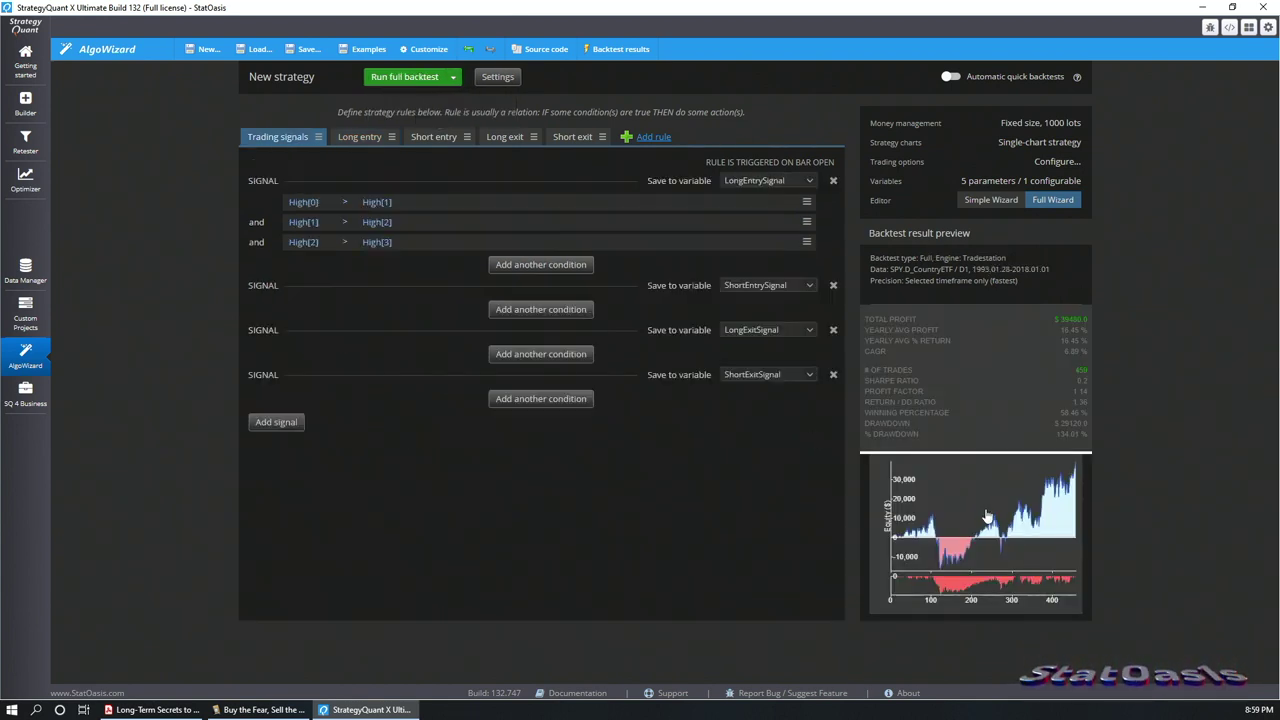
click(986, 517)
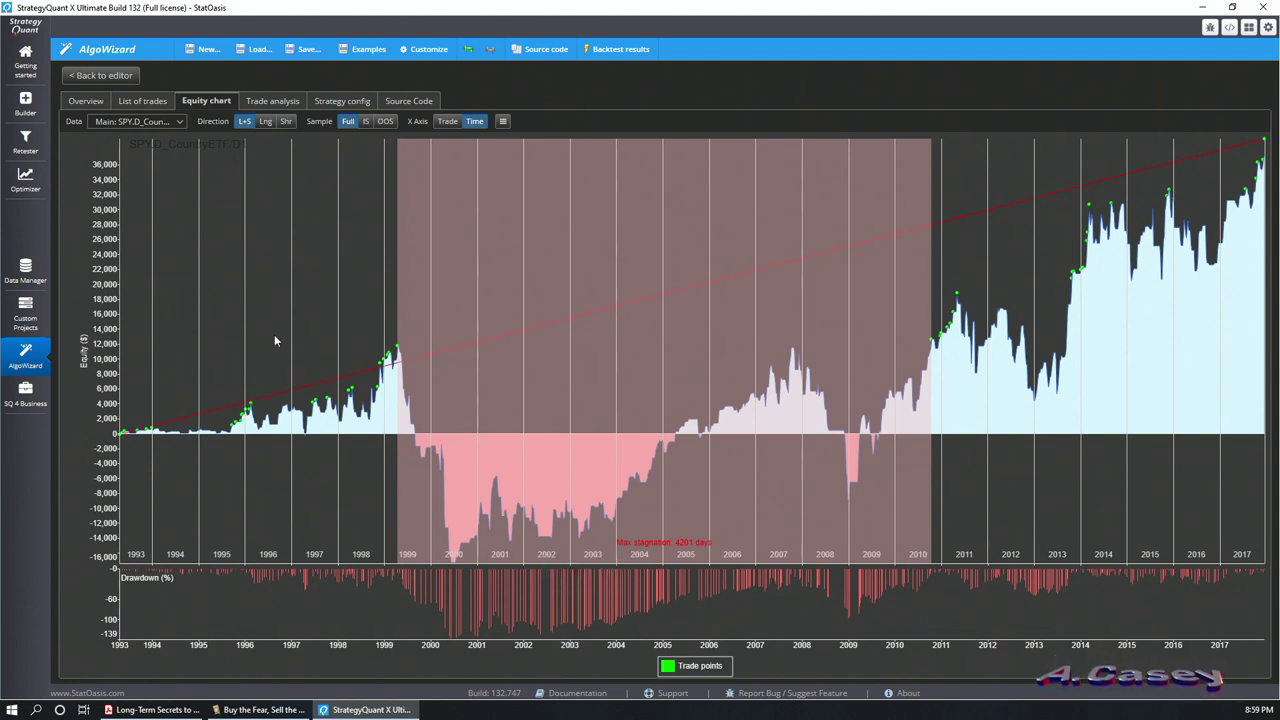
click(84, 101)
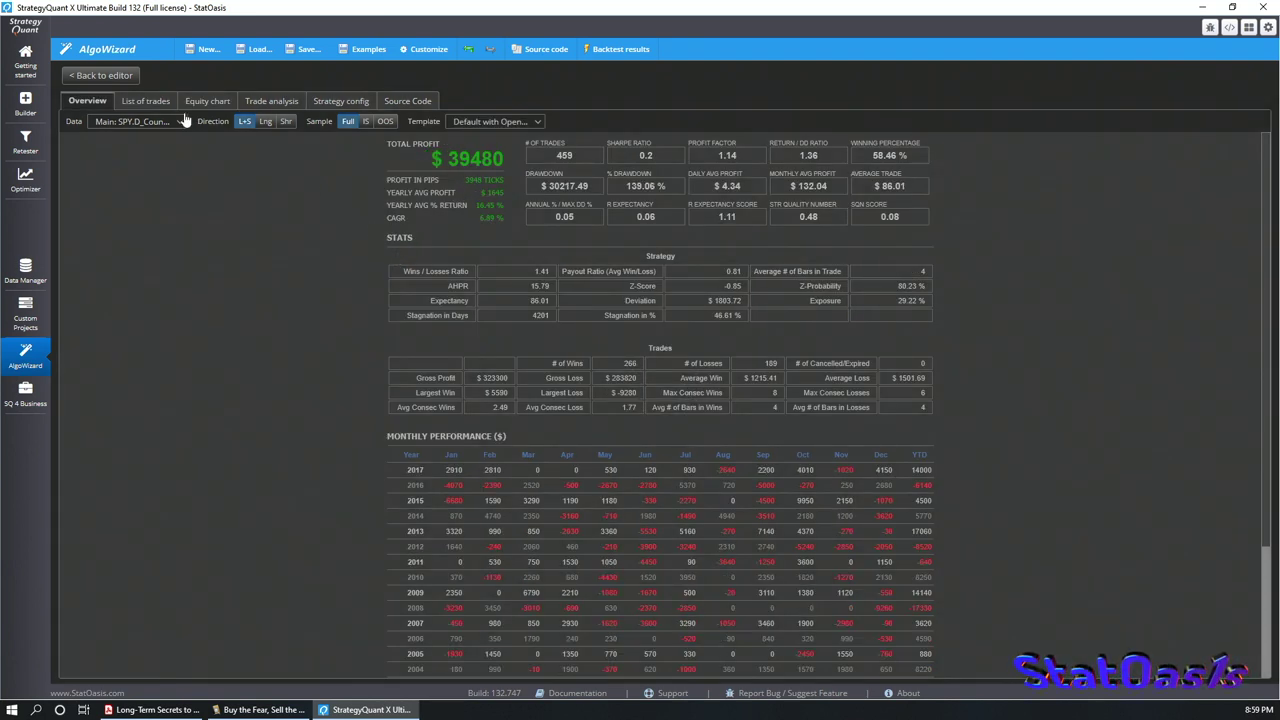
click(163, 102)
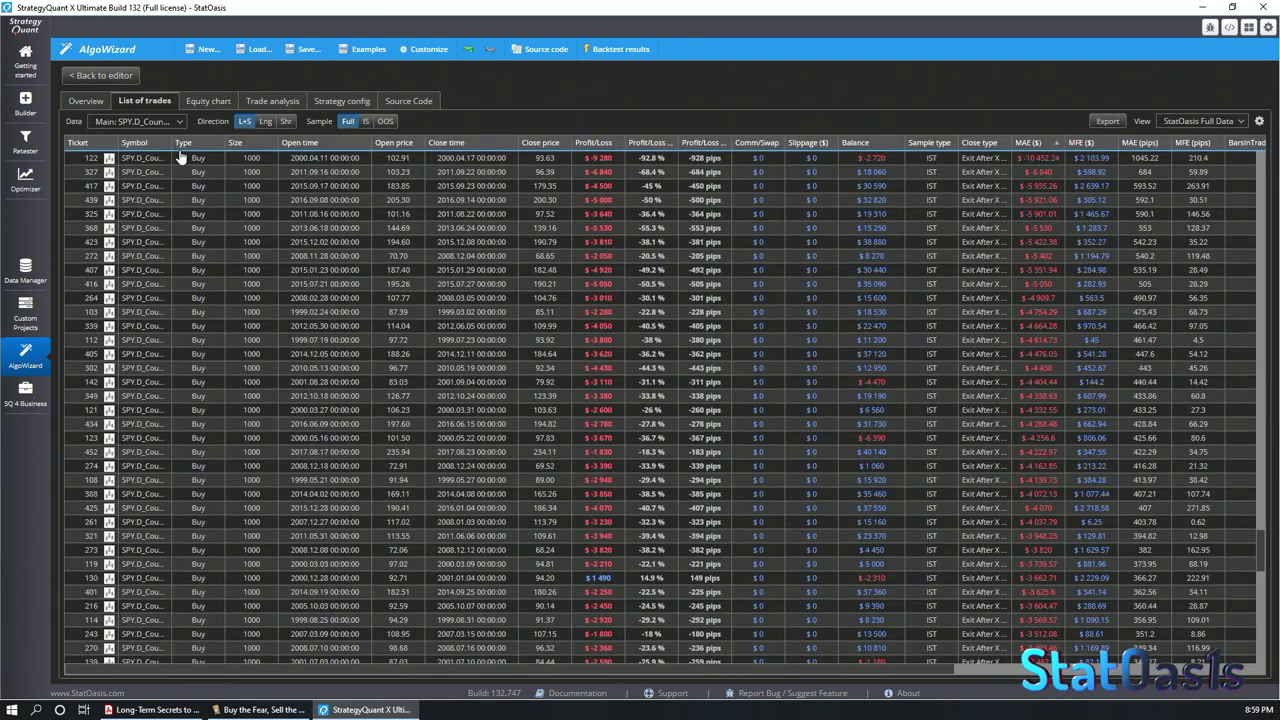
click(1042, 160)
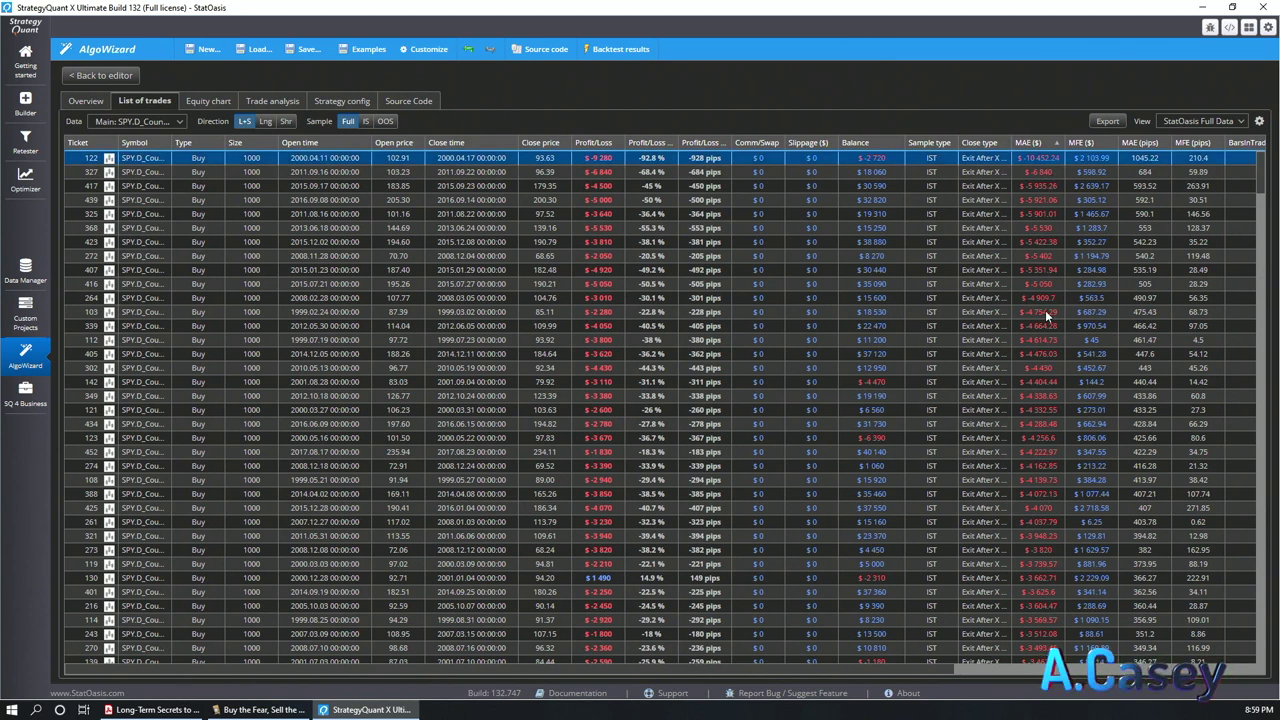
click(1043, 215)
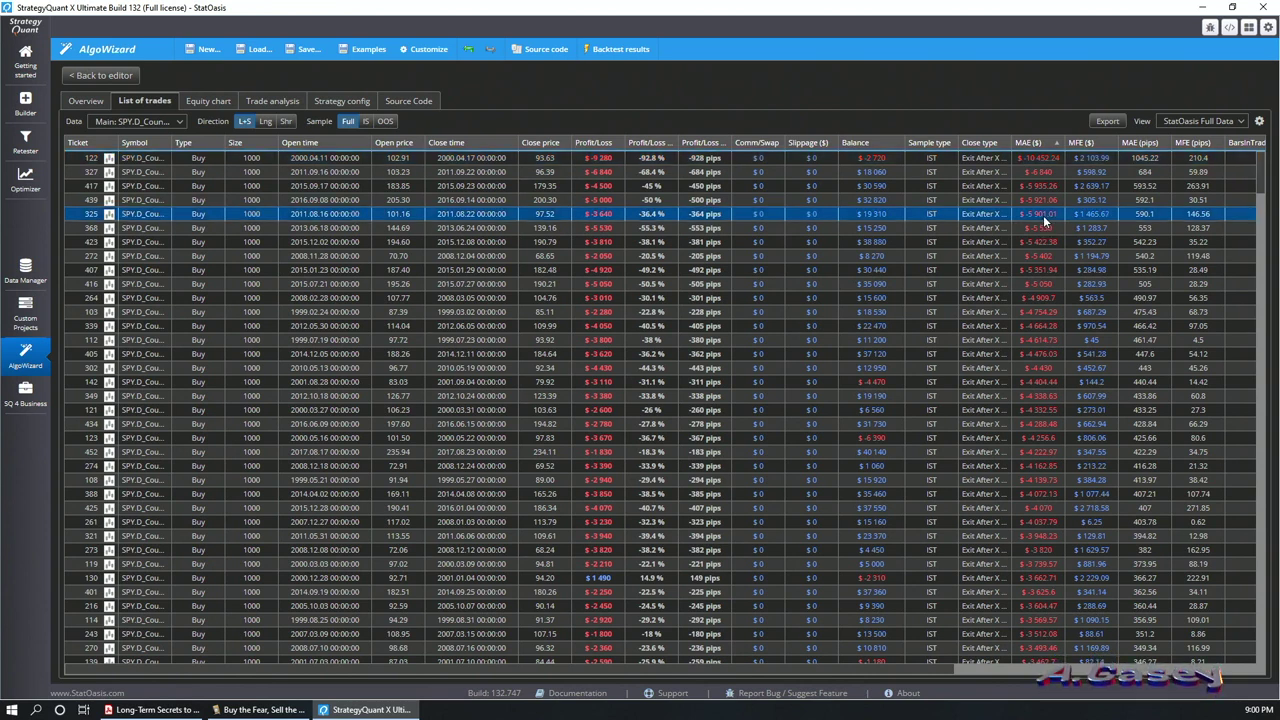
- Return to the strategy editor and enable a fixed stop loss of 600 pips for the long entry order
click(100, 76)
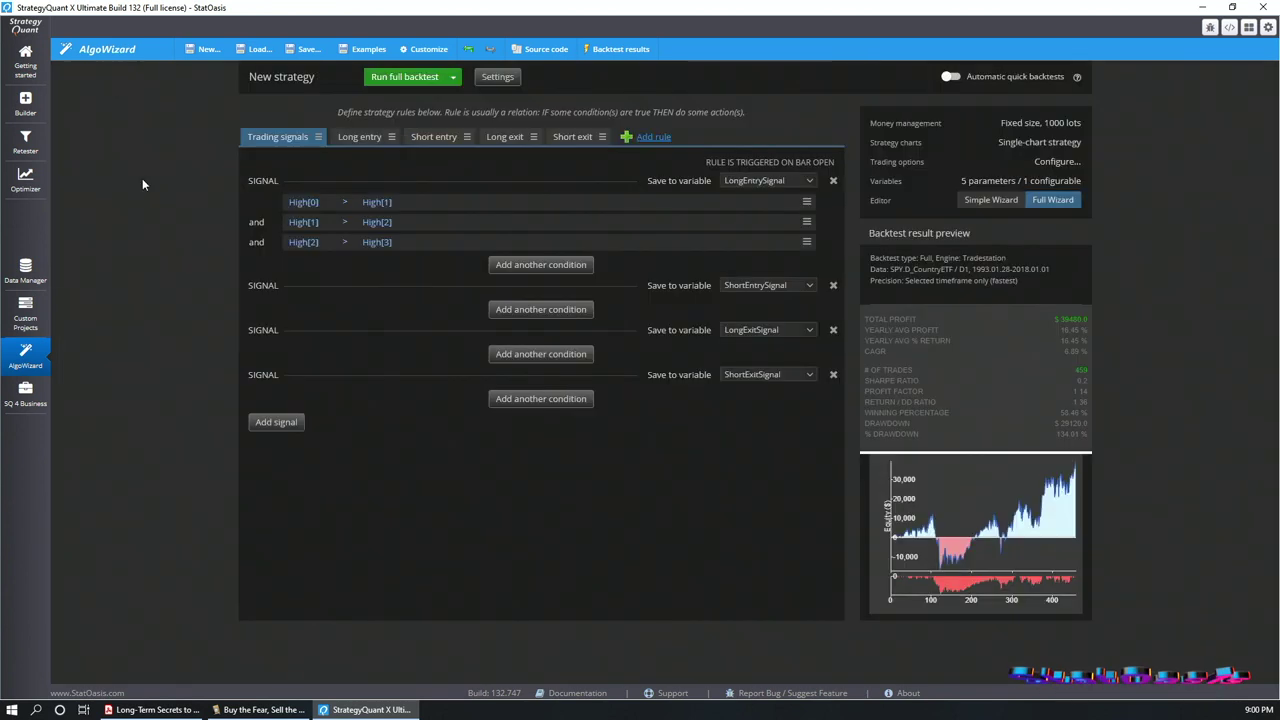
click(370, 139)
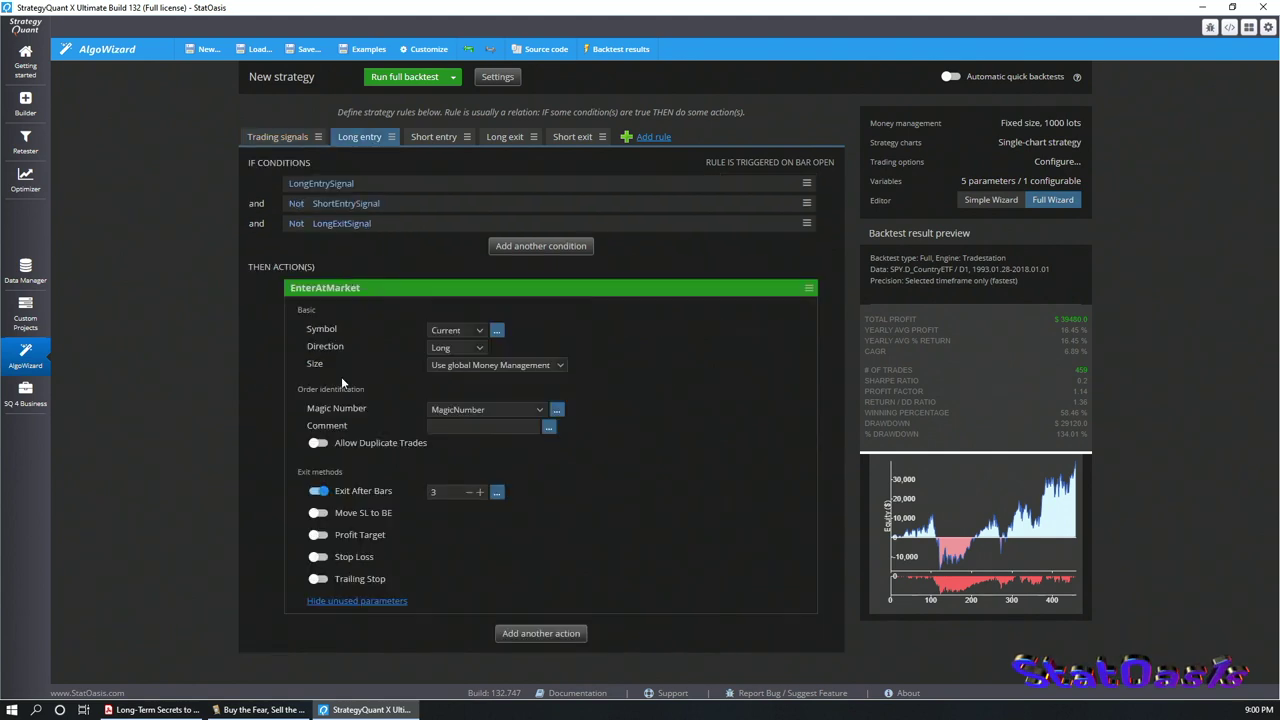
click(316, 557)
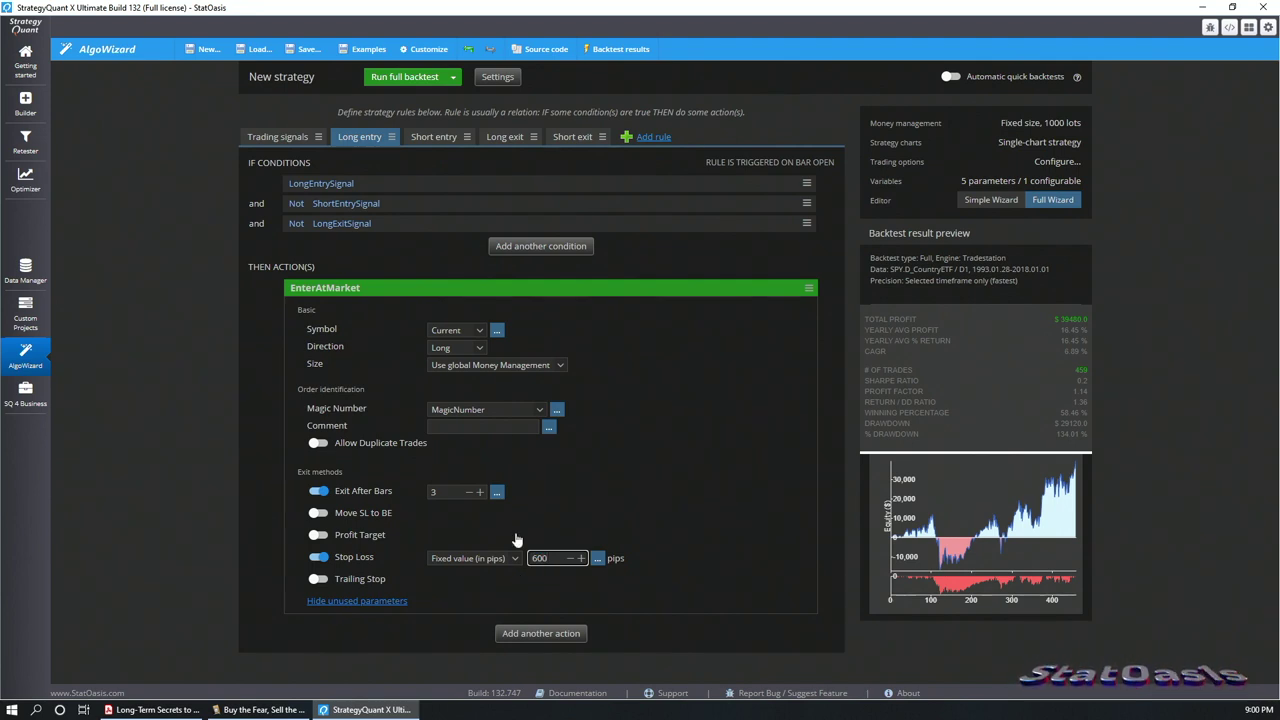
- Run a full backtest with the long stop loss and add a Close[0] > 0 condition to the long entry signal
click(410, 80)
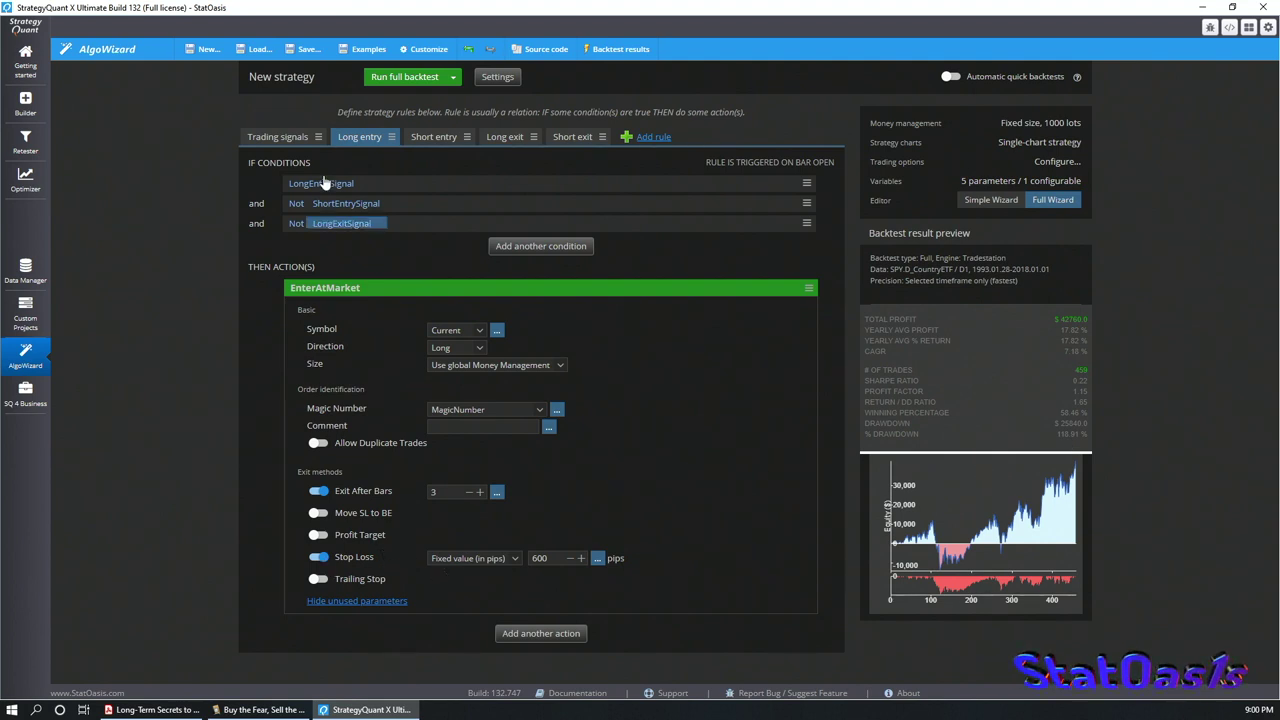
click(273, 140)
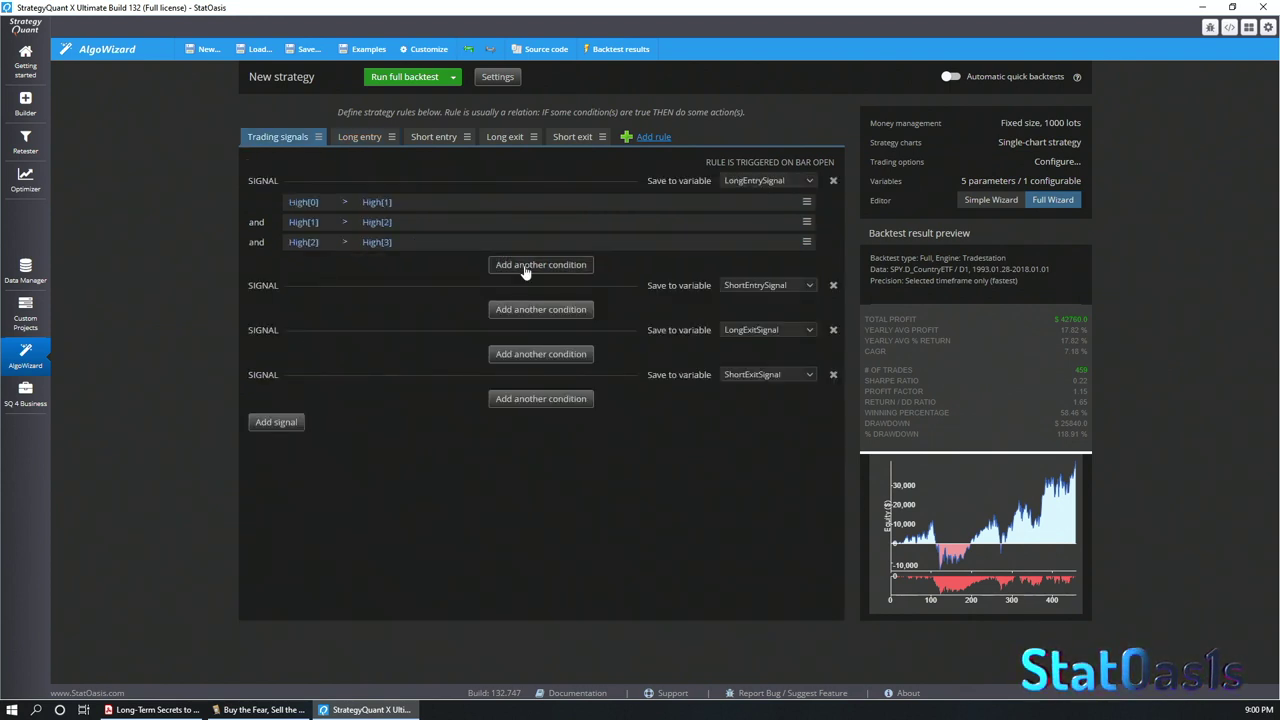
click(526, 268)
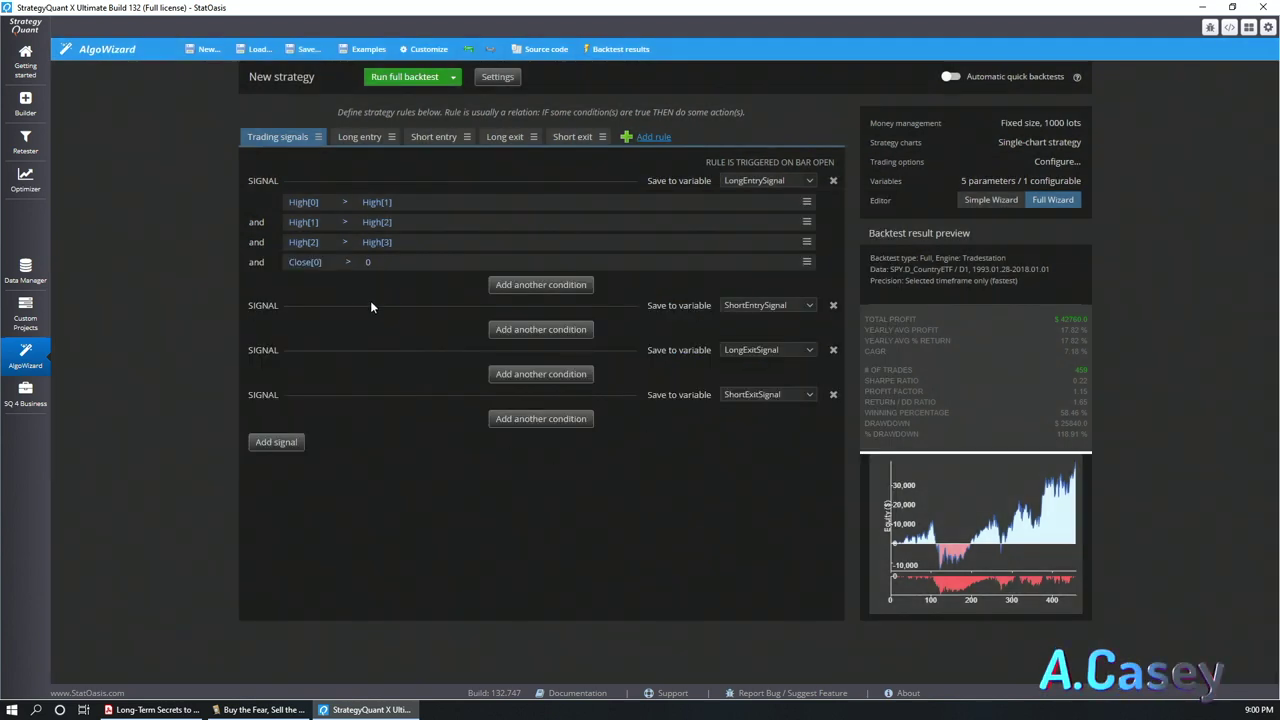
- Replace the 0 in the new long entry condition with a Simple Moving Average of period 100 and run a full backtest
click(382, 262)
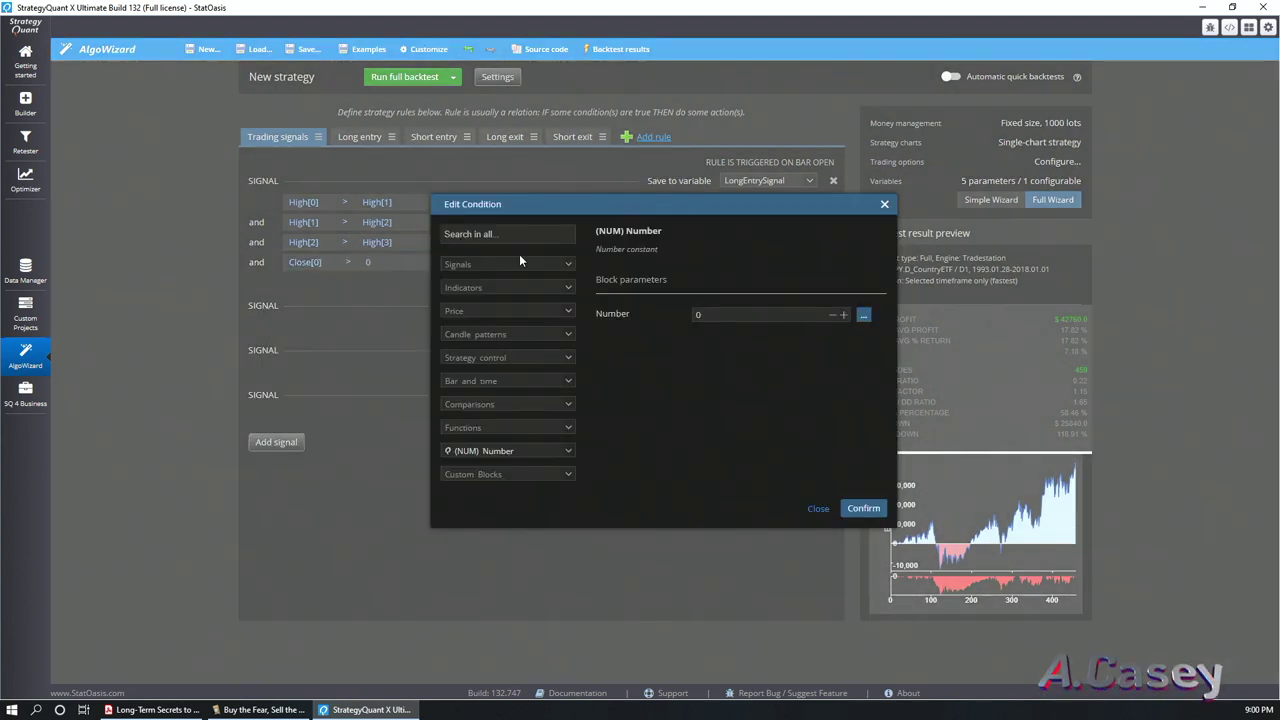
click(507, 234)
scroll(560, 380, down, 10)
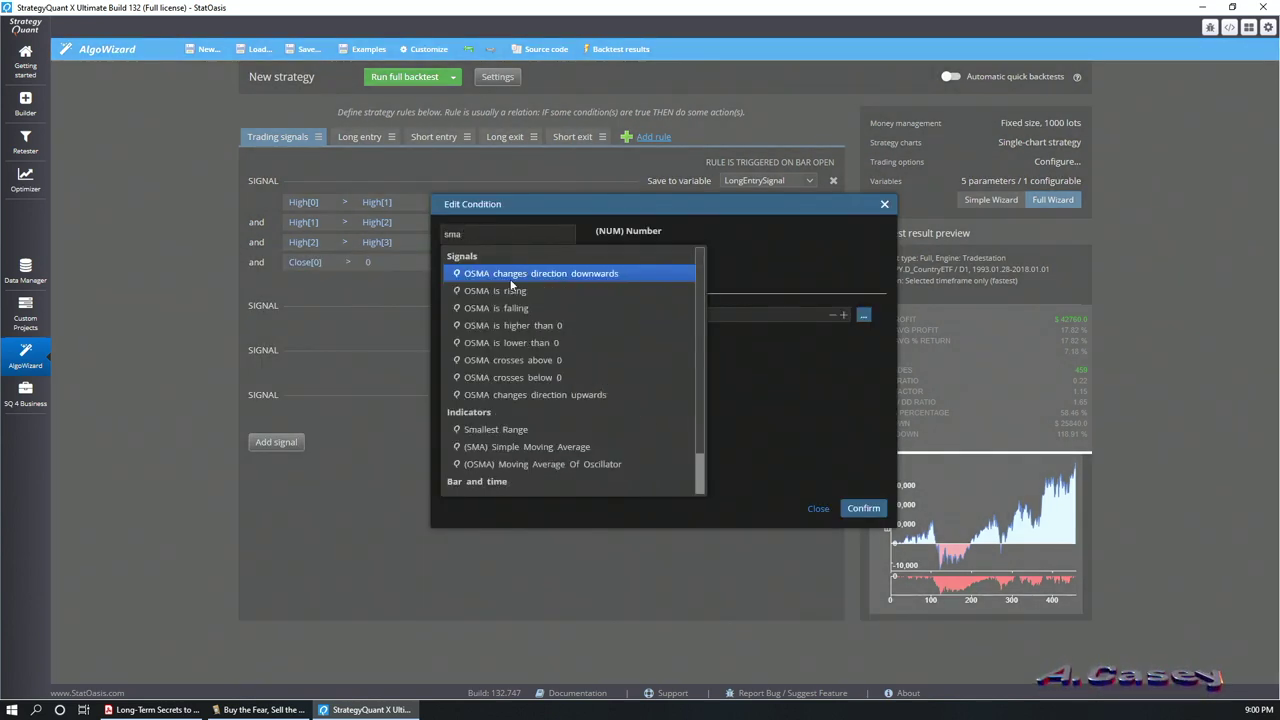
click(557, 449)
click(601, 398)
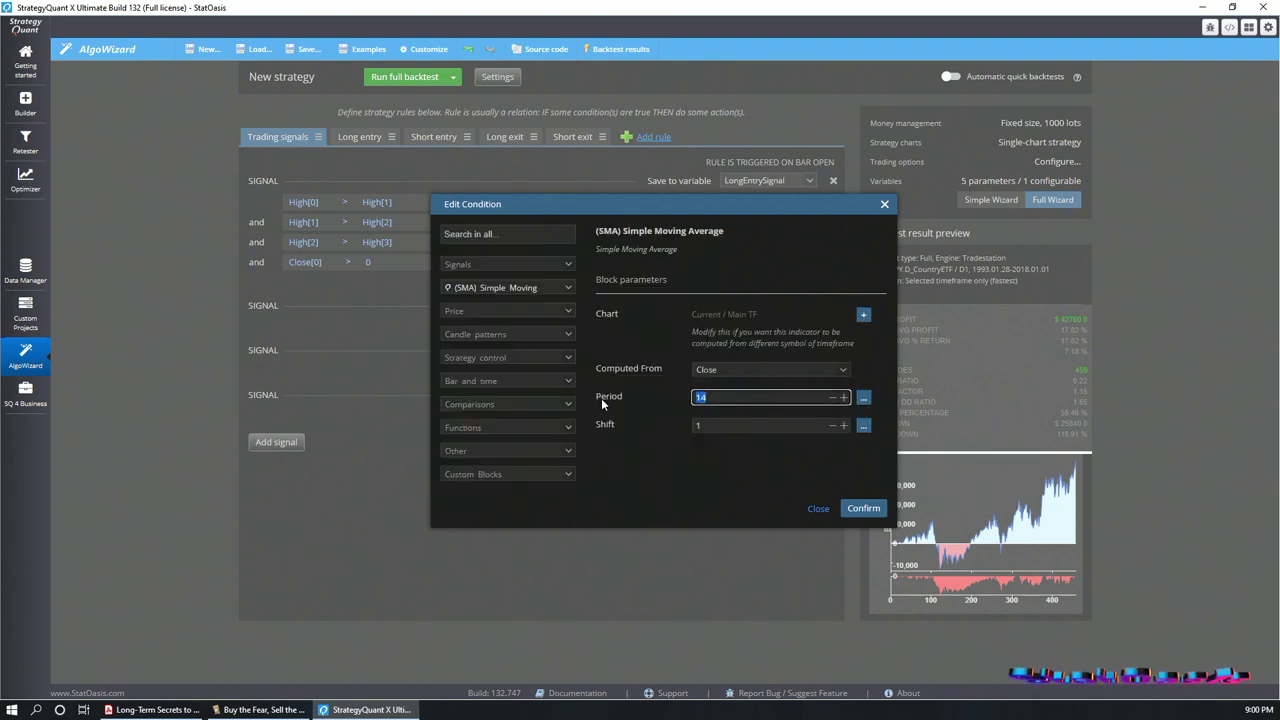
text(100)
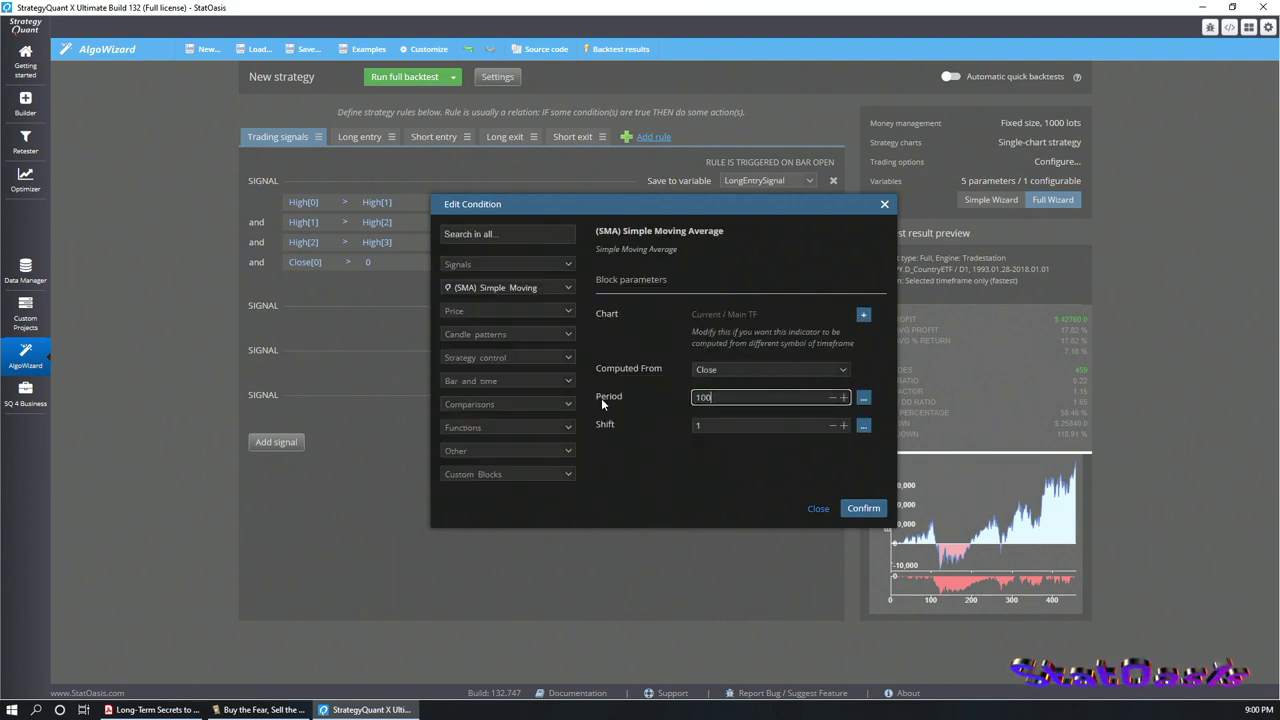
click(864, 508)
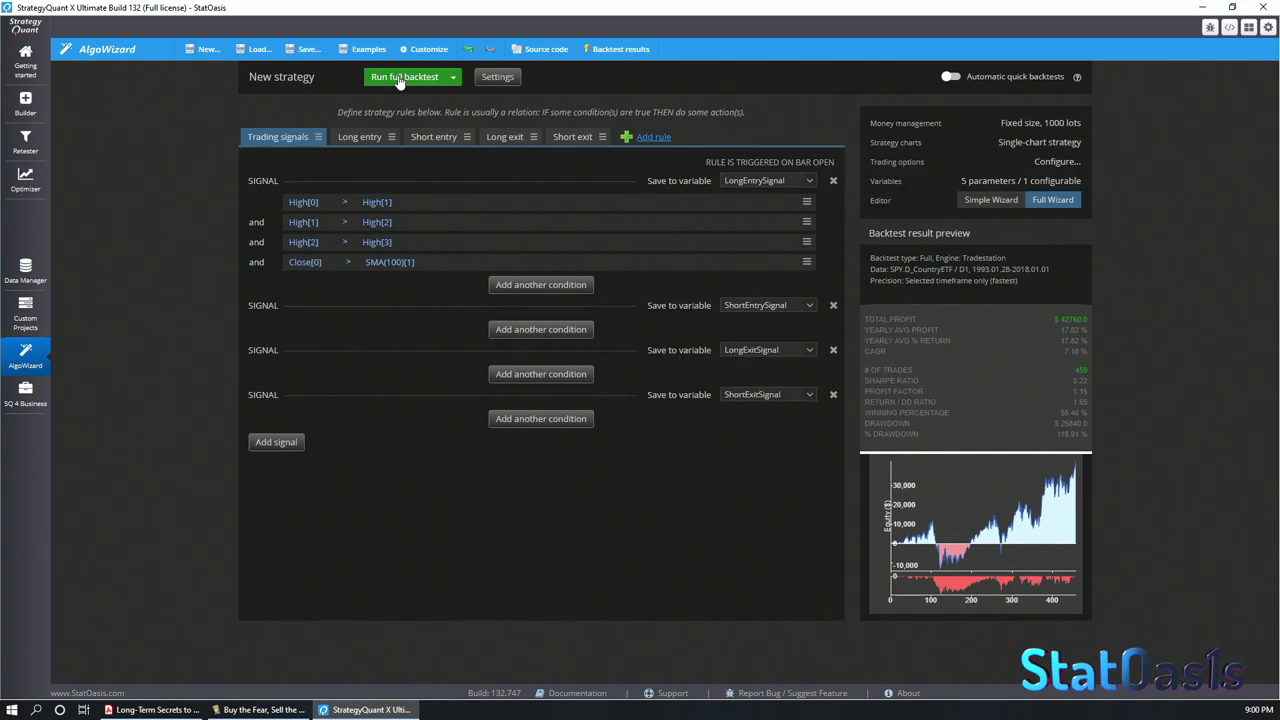
click(400, 79)
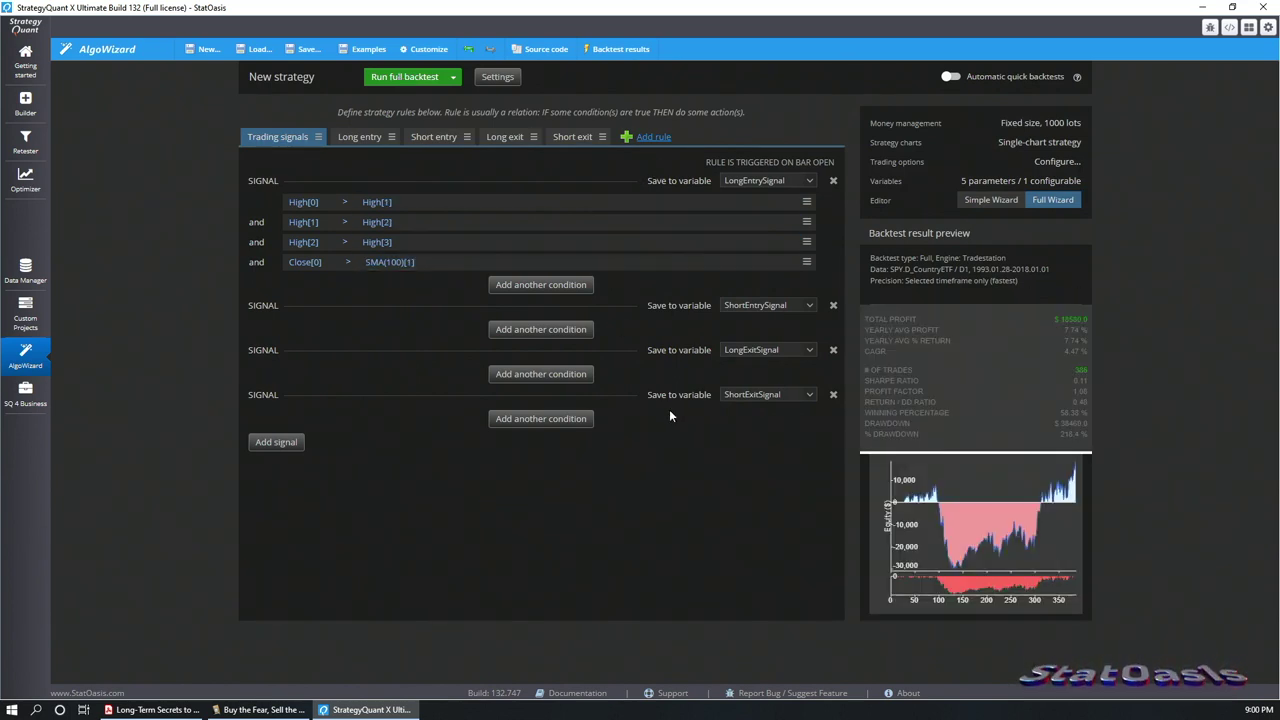
- Change the comparison between Close[0] and SMA(100)[1] to Is lower and run a full backtest
click(348, 263)
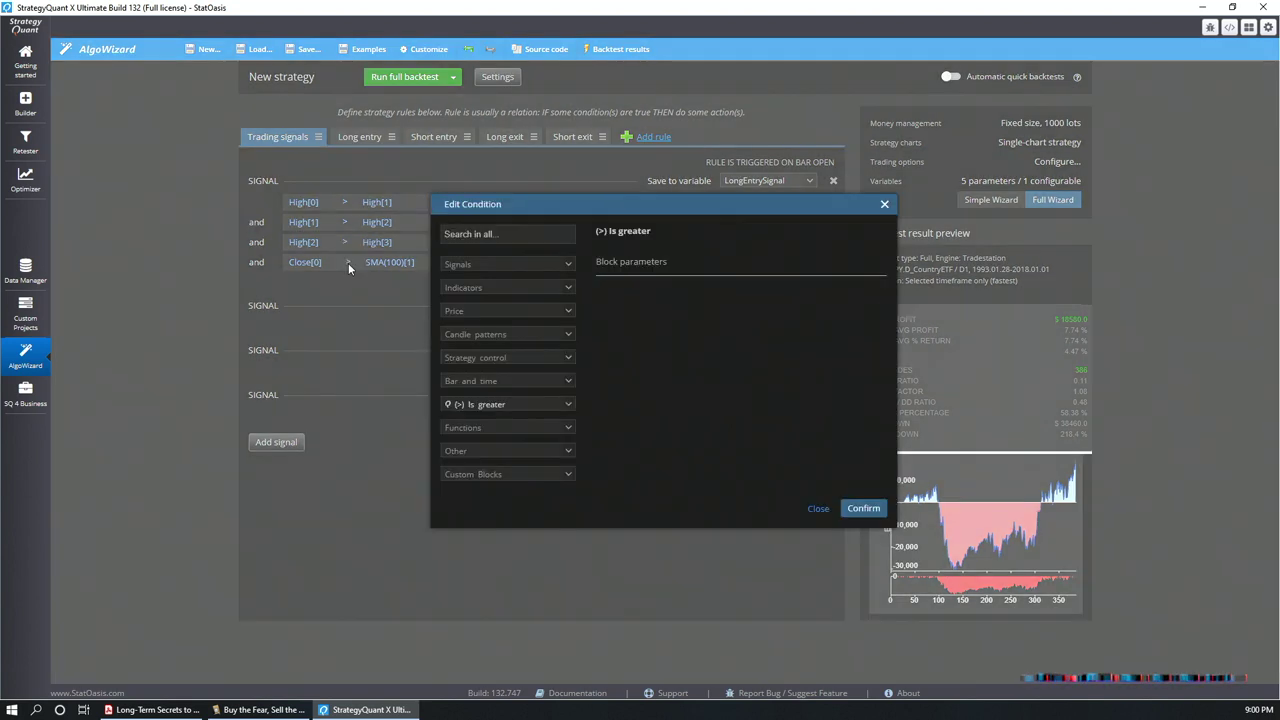
click(516, 406)
click(502, 475)
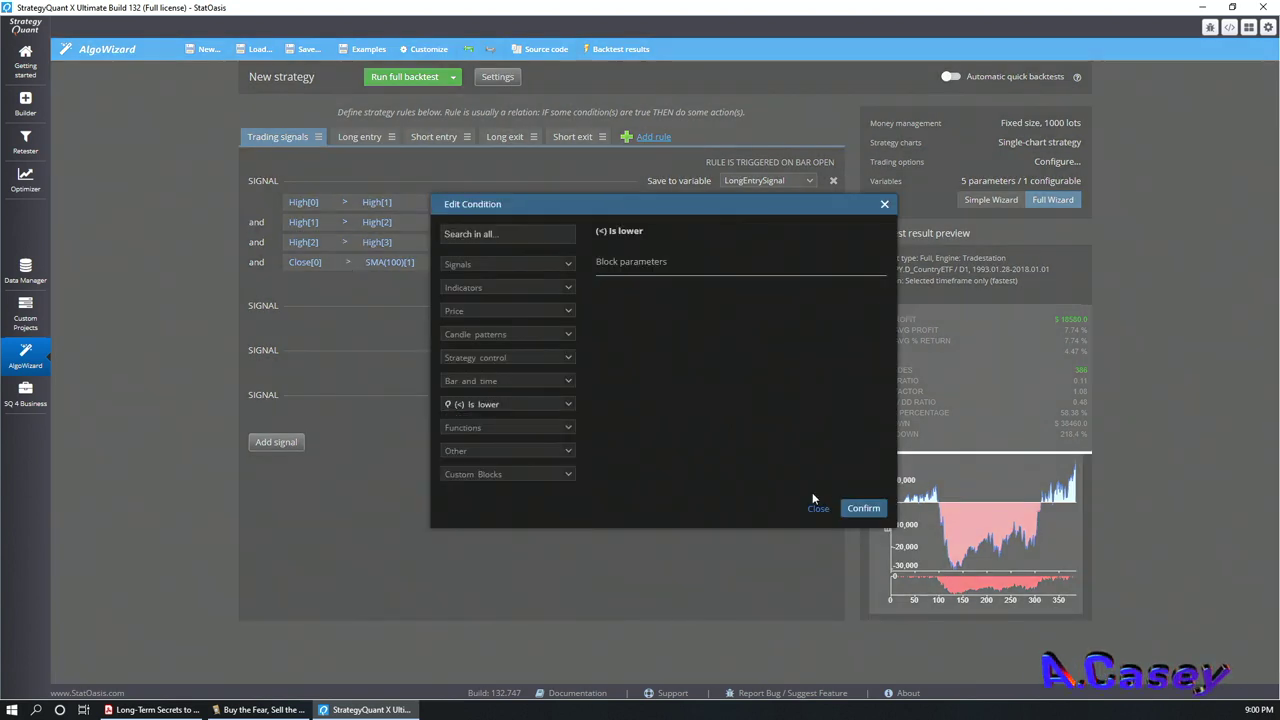
click(857, 510)
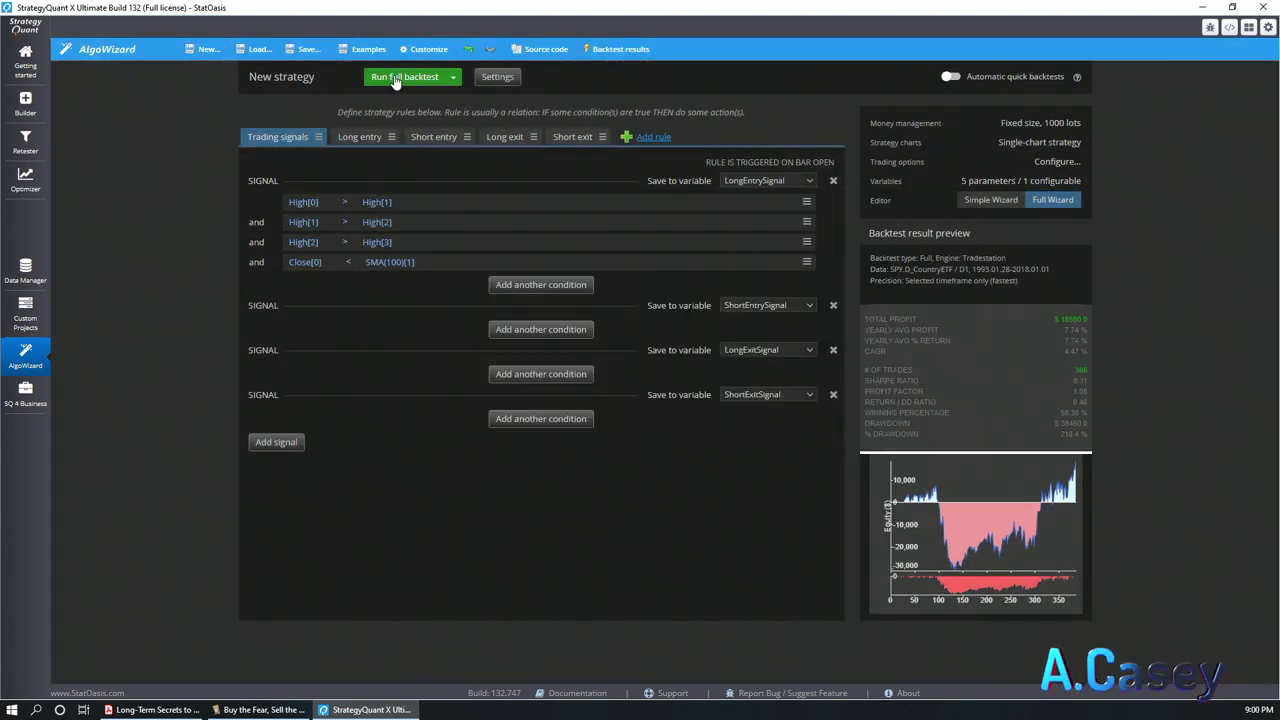
click(396, 79)
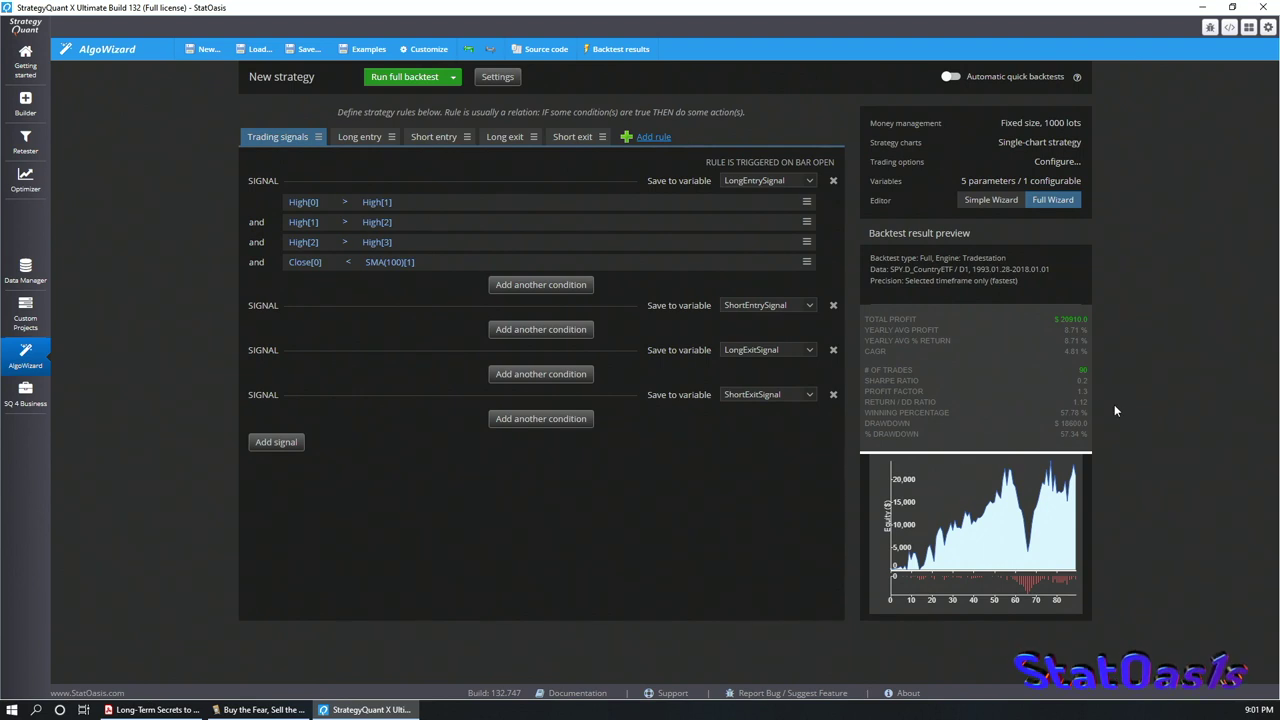
- Delete the Close[0] < SMA(100)[1] condition from the long entry signal and run a full backtest
click(806, 262)
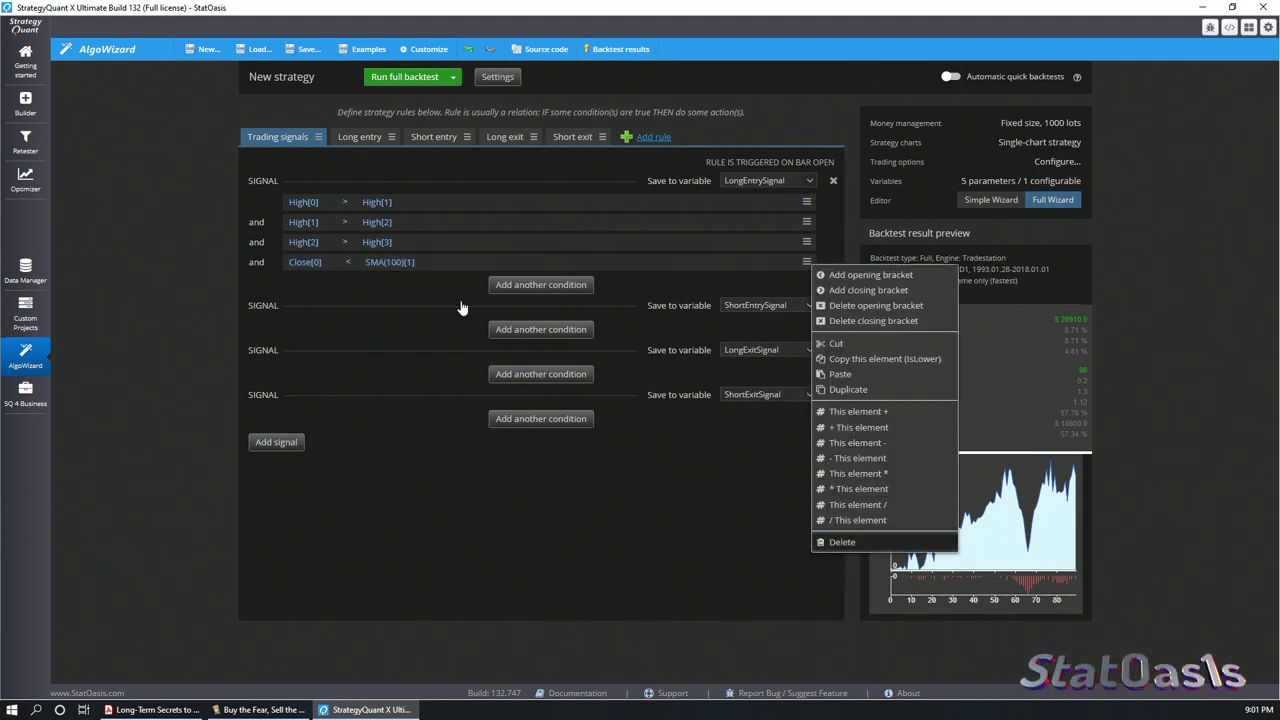
key(Delete)
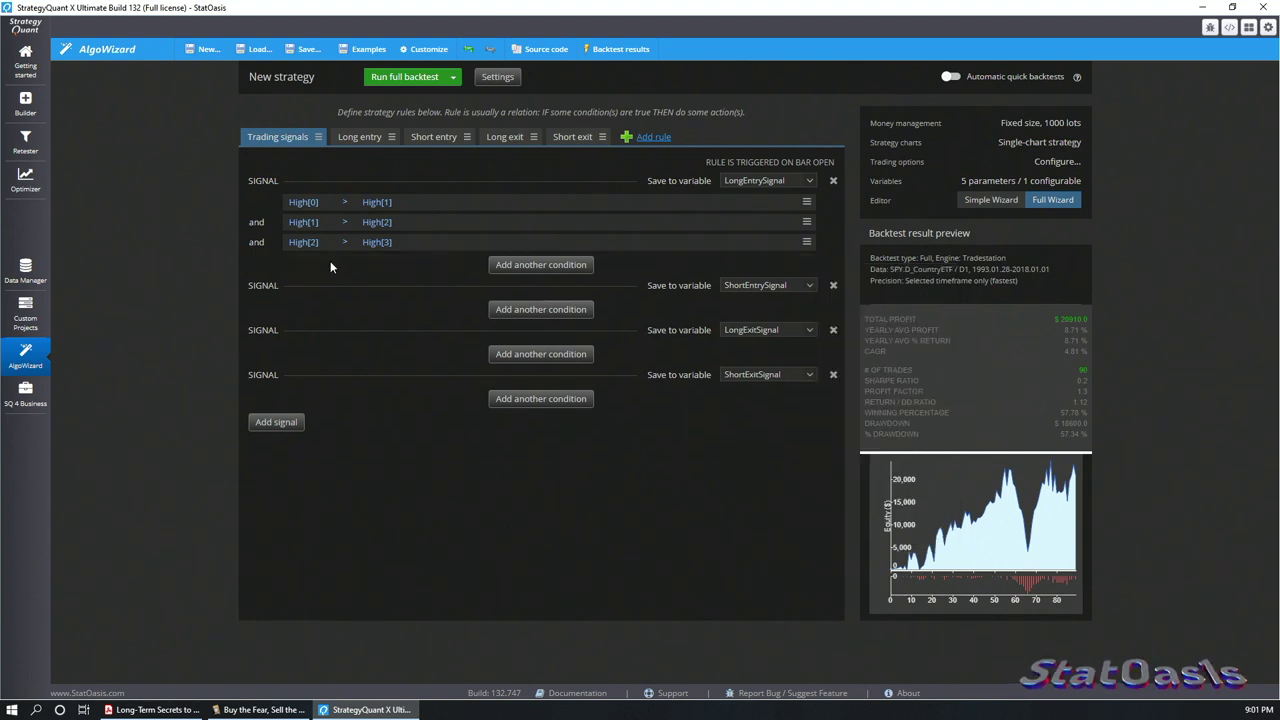
click(396, 86)
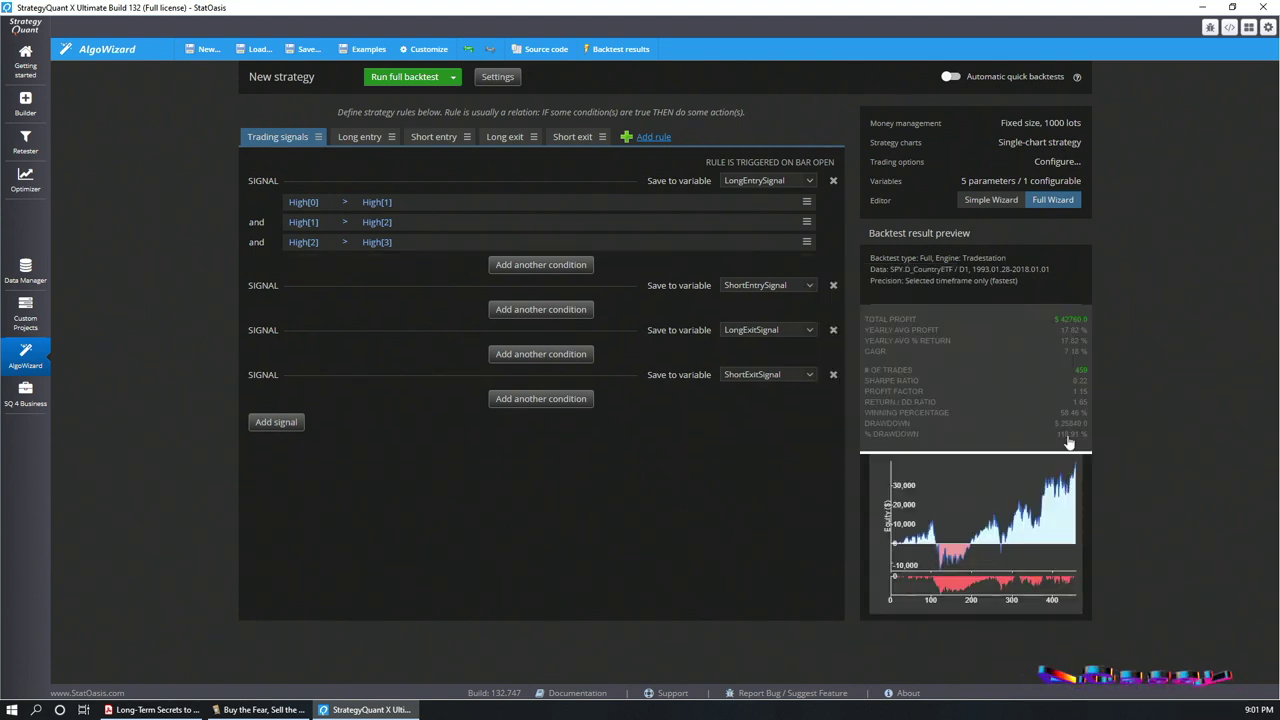
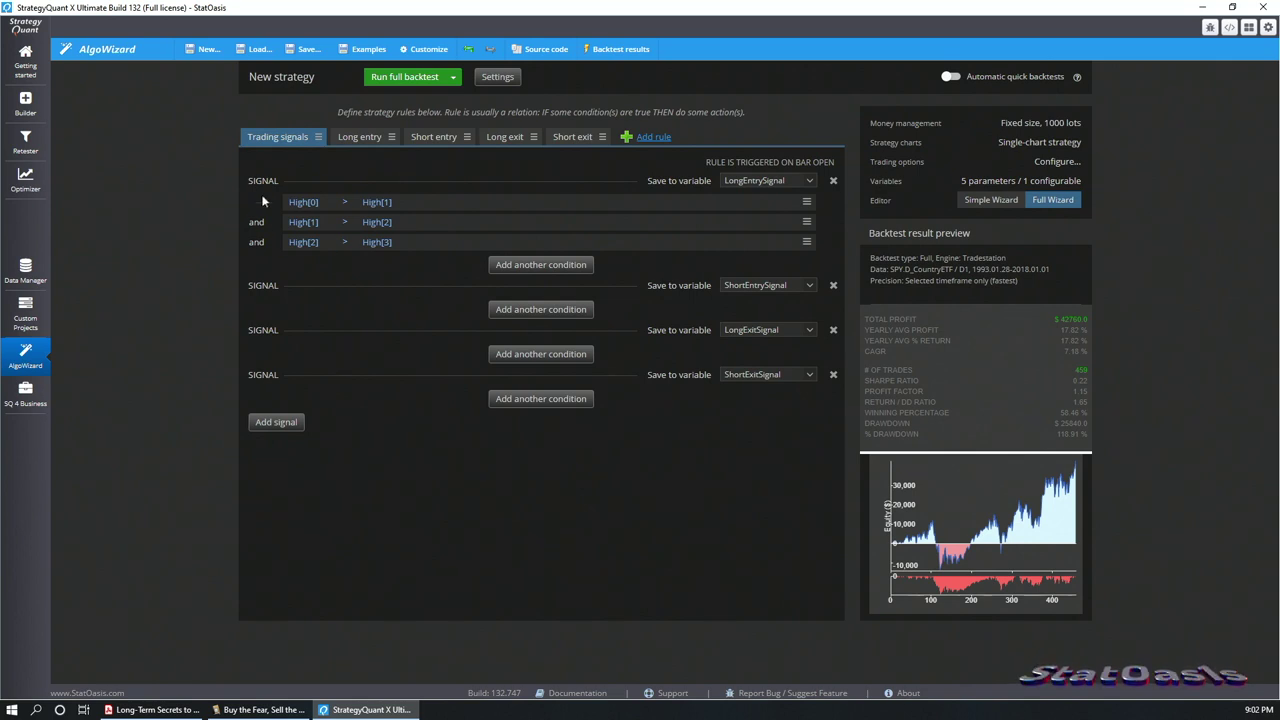
- Save the three higher-high conditions to the ShortEntrySignal variable and assign the empty second signal to LongEntrySignal
click(809, 181)
click(804, 205)
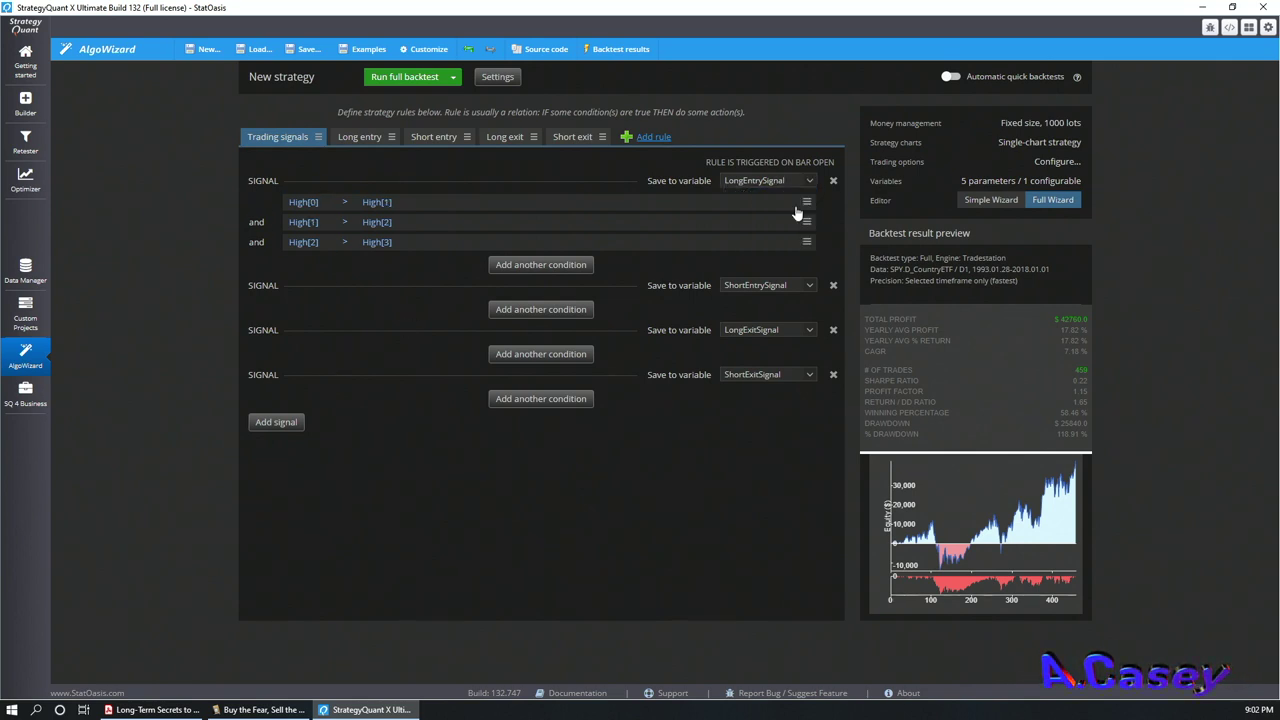
click(812, 286)
click(799, 298)
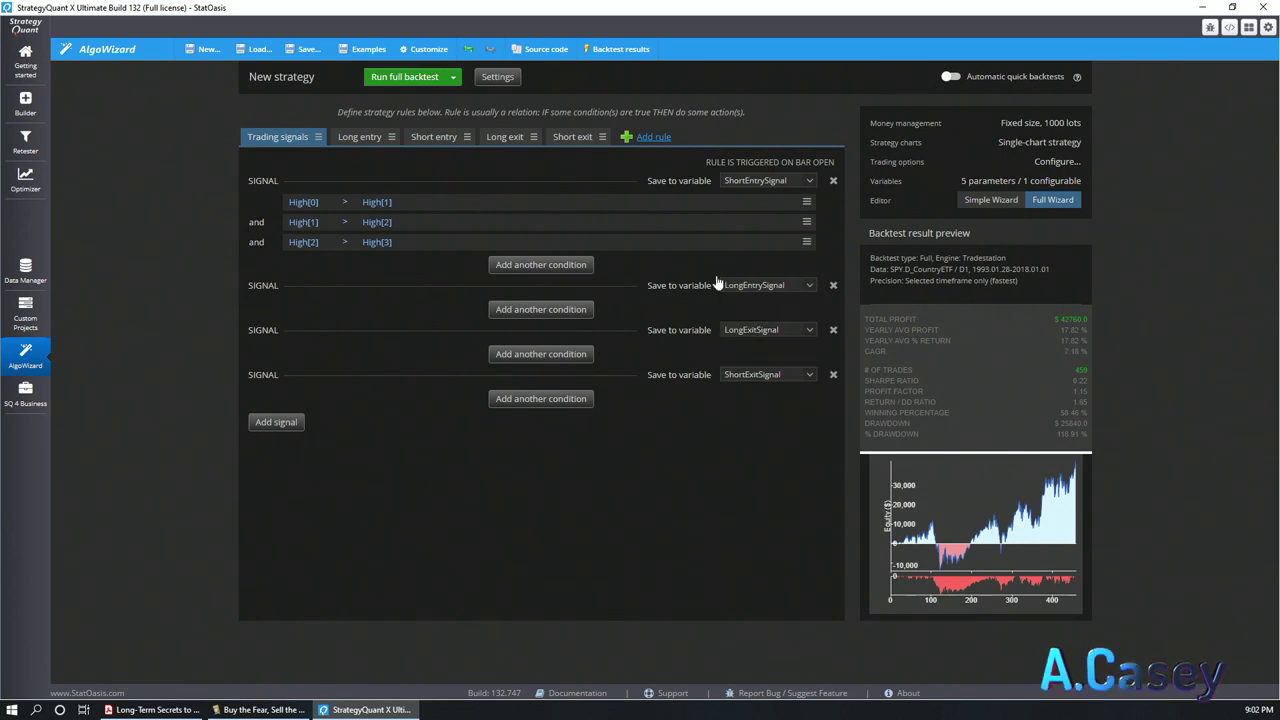
- Enable Exit After Bars with 3 bars for the short entry order and run a full backtest
click(424, 138)
click(318, 491)
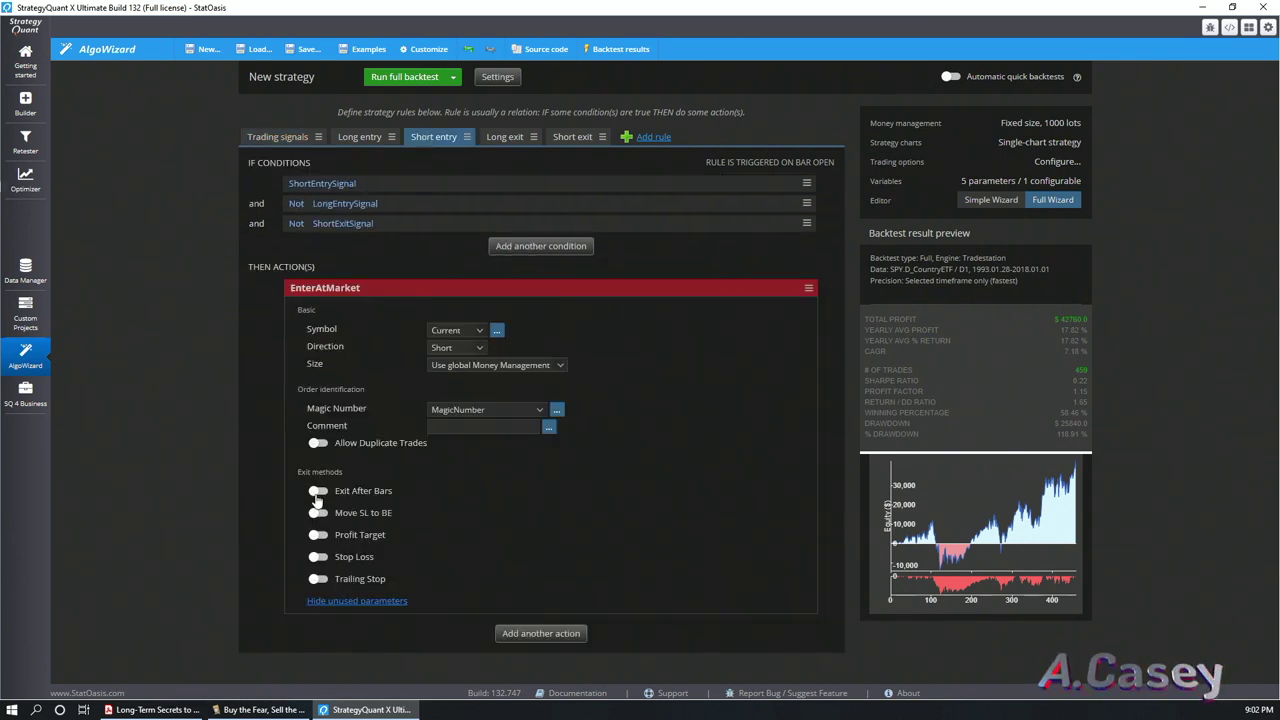
click(458, 492)
key(BackSpace)
text(3)
click(418, 80)
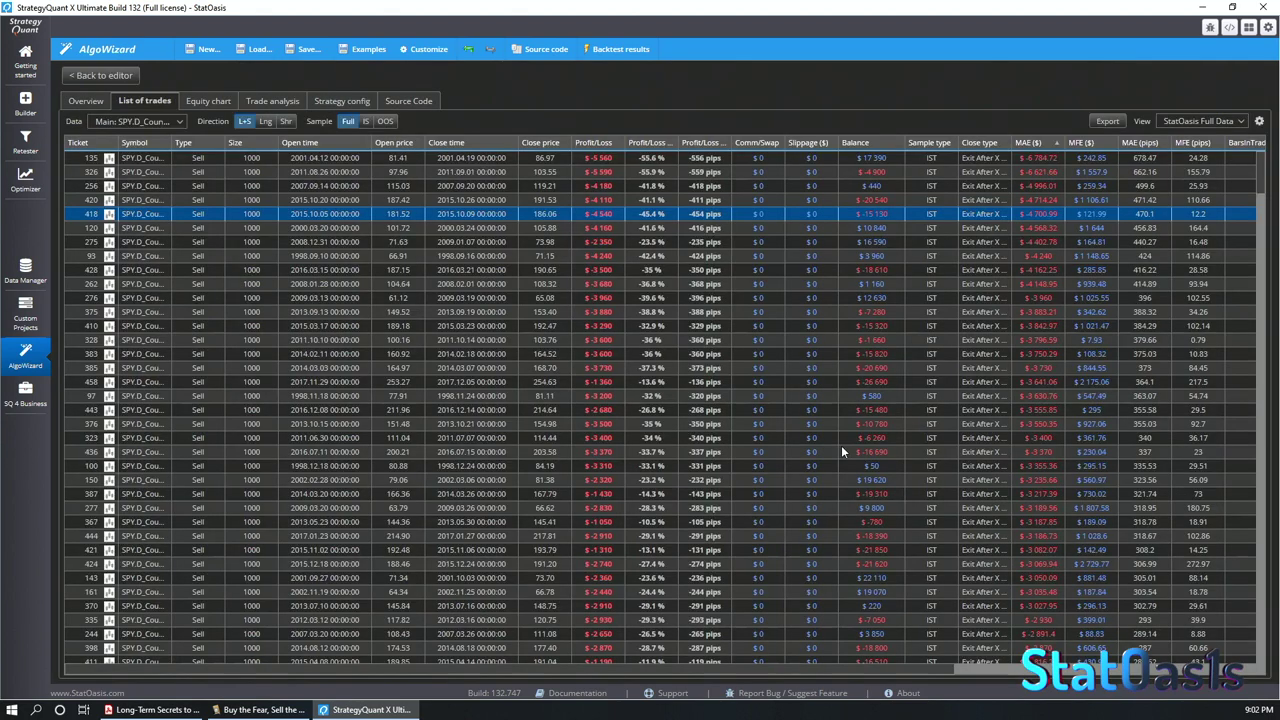
- Return to the strategy editor and add a Close[0] > SMA(100)[1] condition to the short entry signal
click(101, 76)
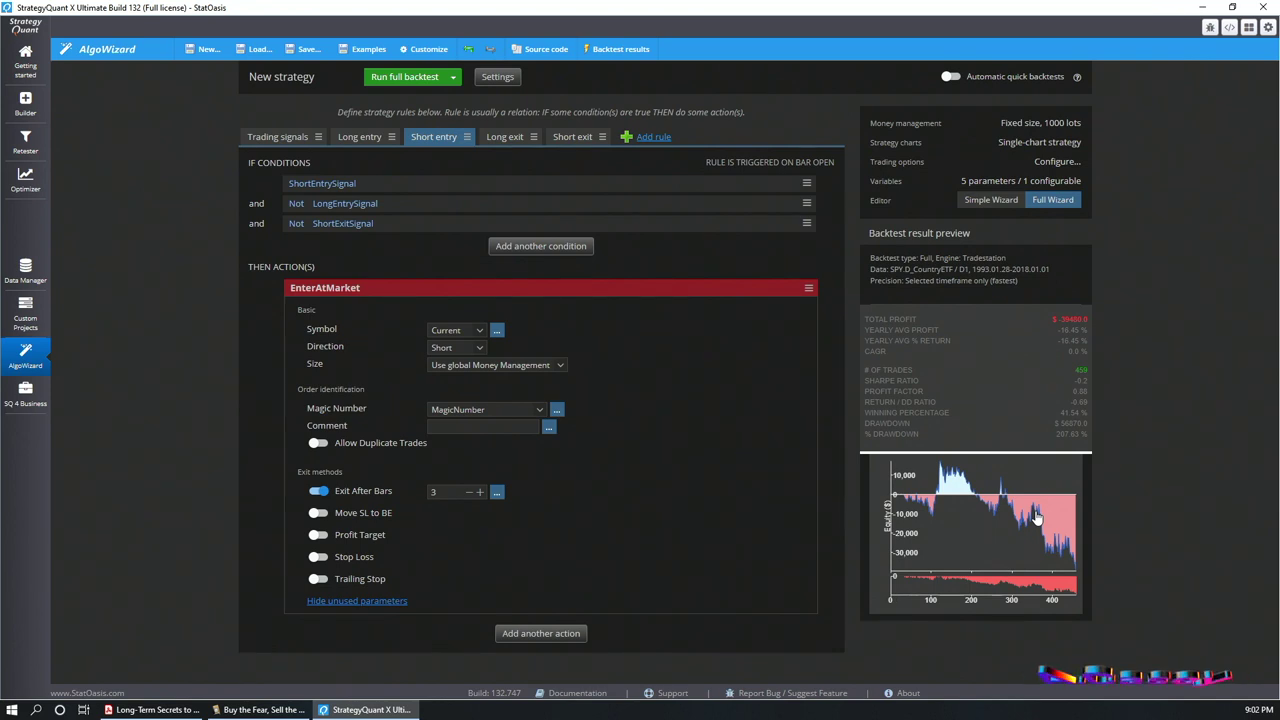
click(280, 137)
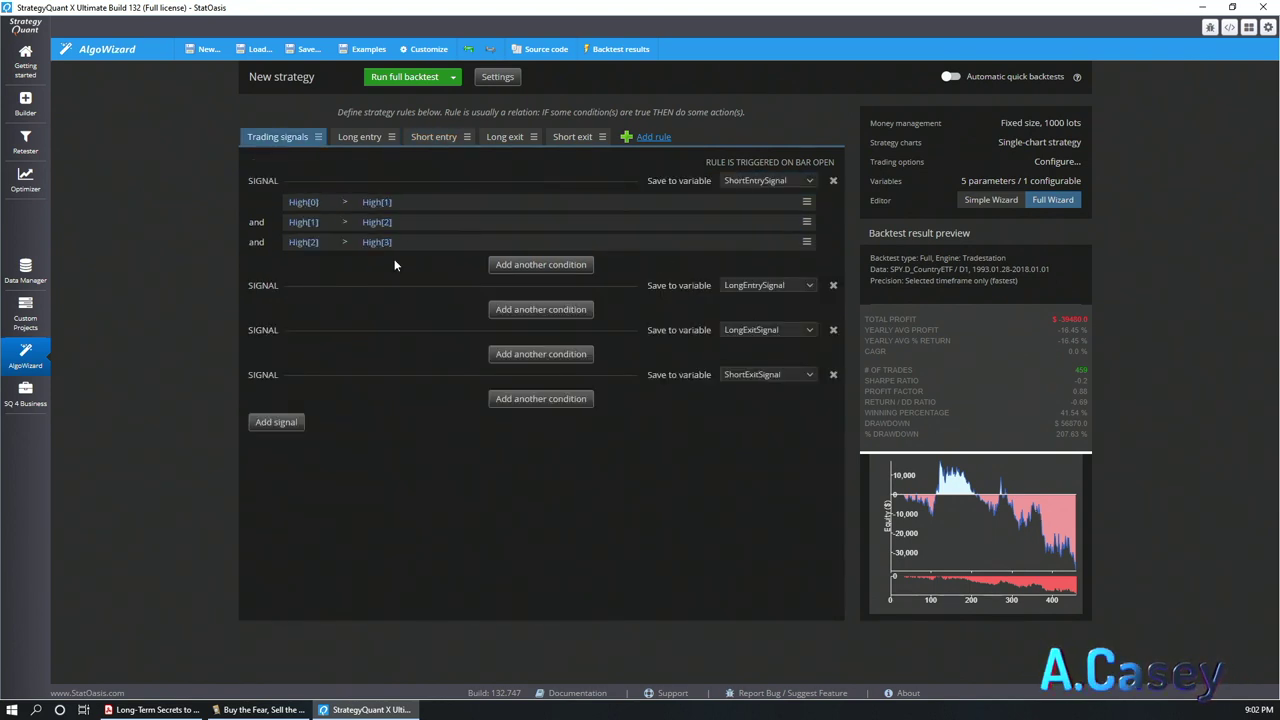
click(523, 266)
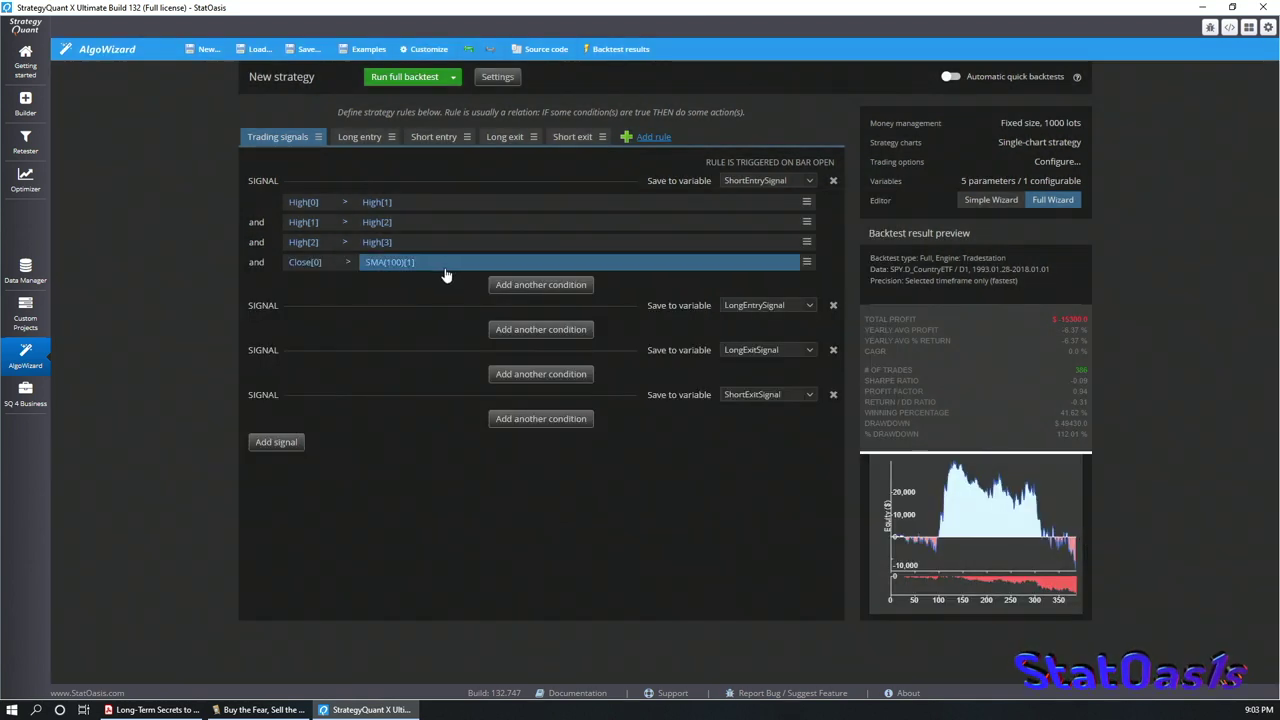
- Change the short entry signal's SMA(100)[1] comparison to Is lower and run a full backtest
click(348, 262)
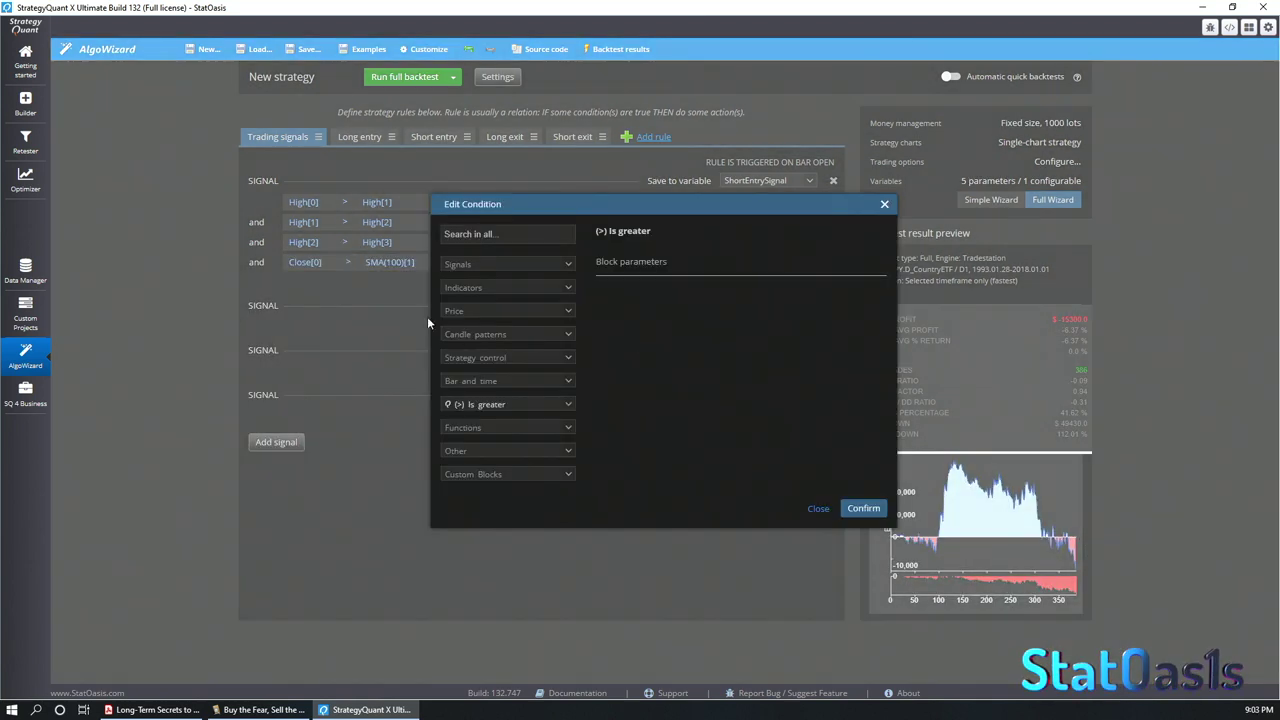
click(506, 404)
click(508, 478)
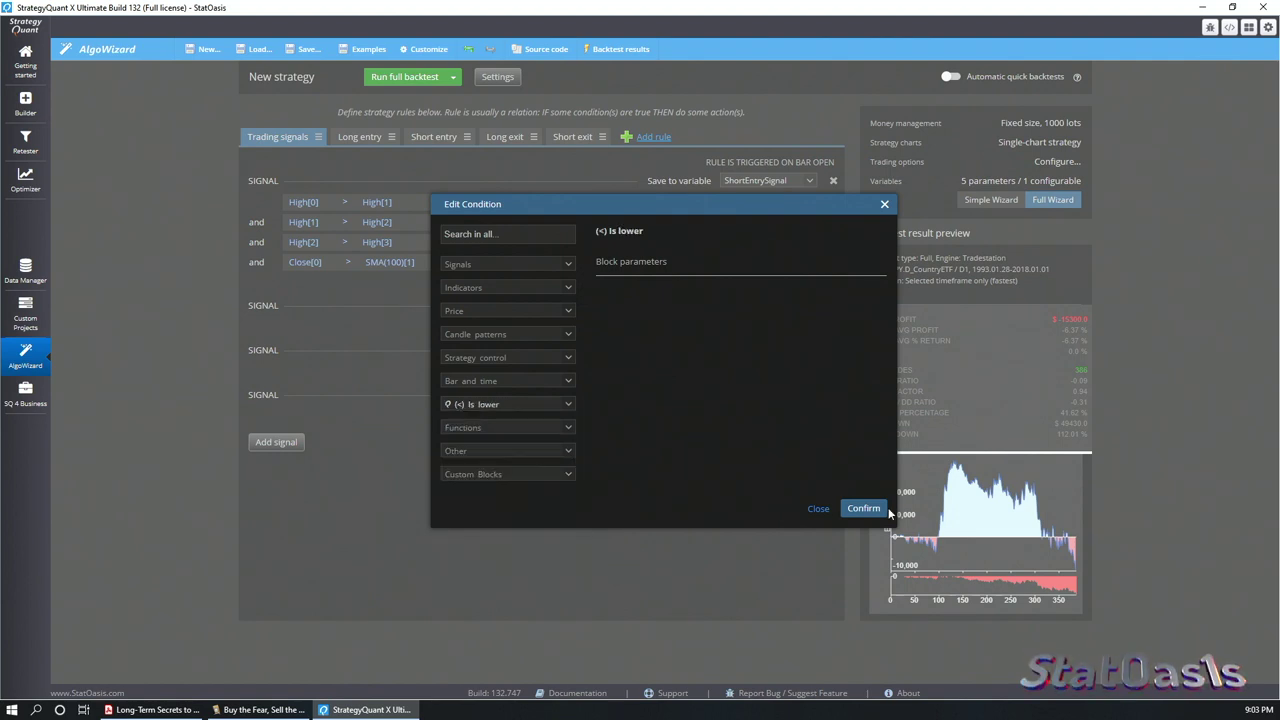
click(398, 83)
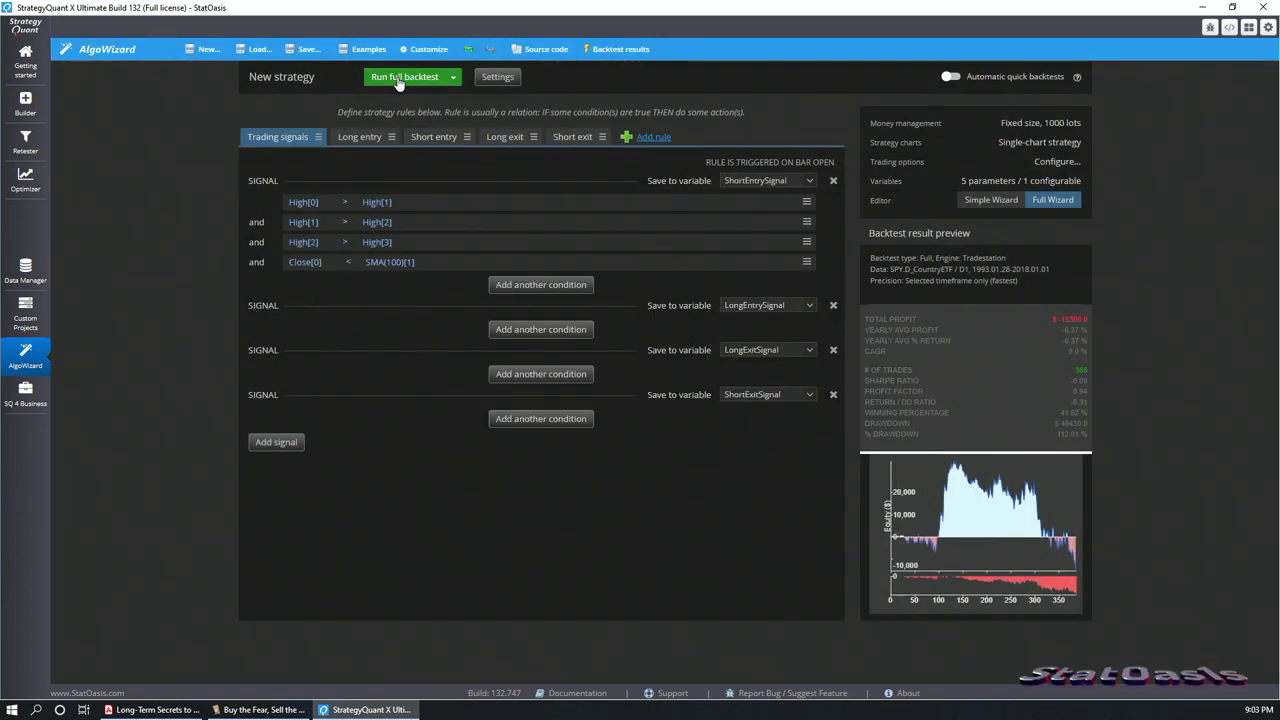
click(400, 80)
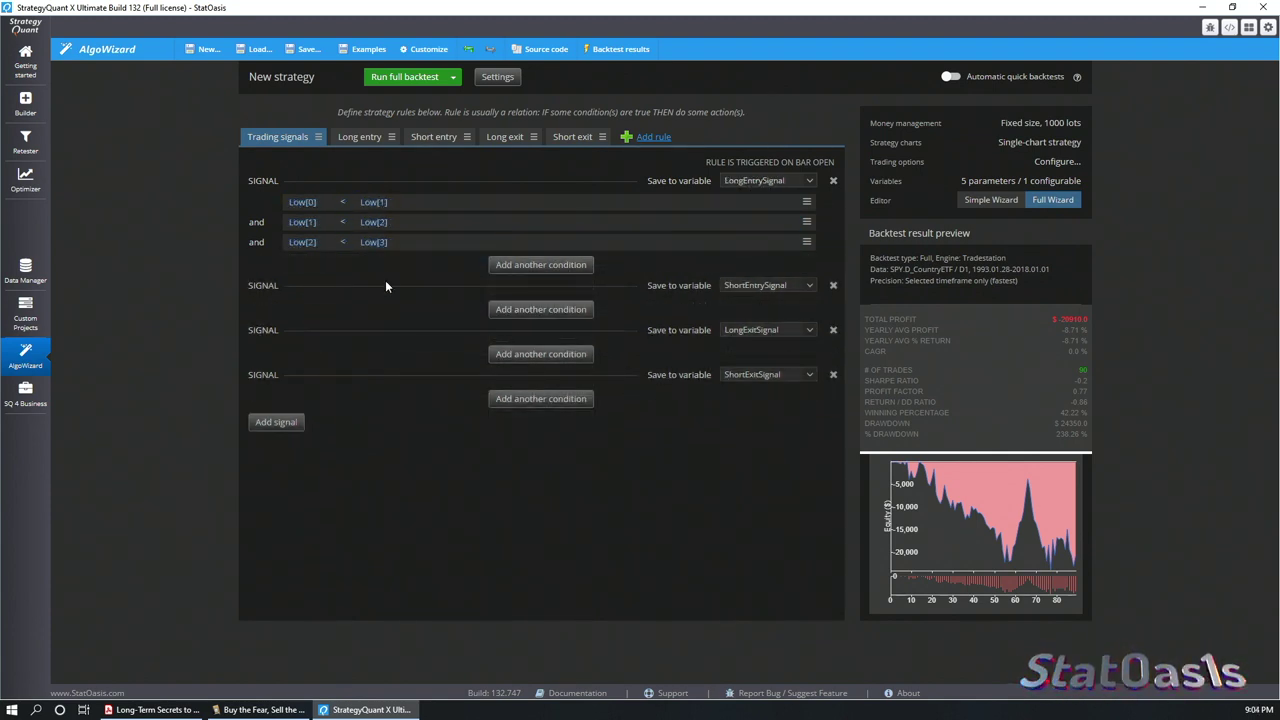
- Disable the long entry order's stop loss and run a full backtest of the three lower-low conditions
click(362, 137)
click(318, 557)
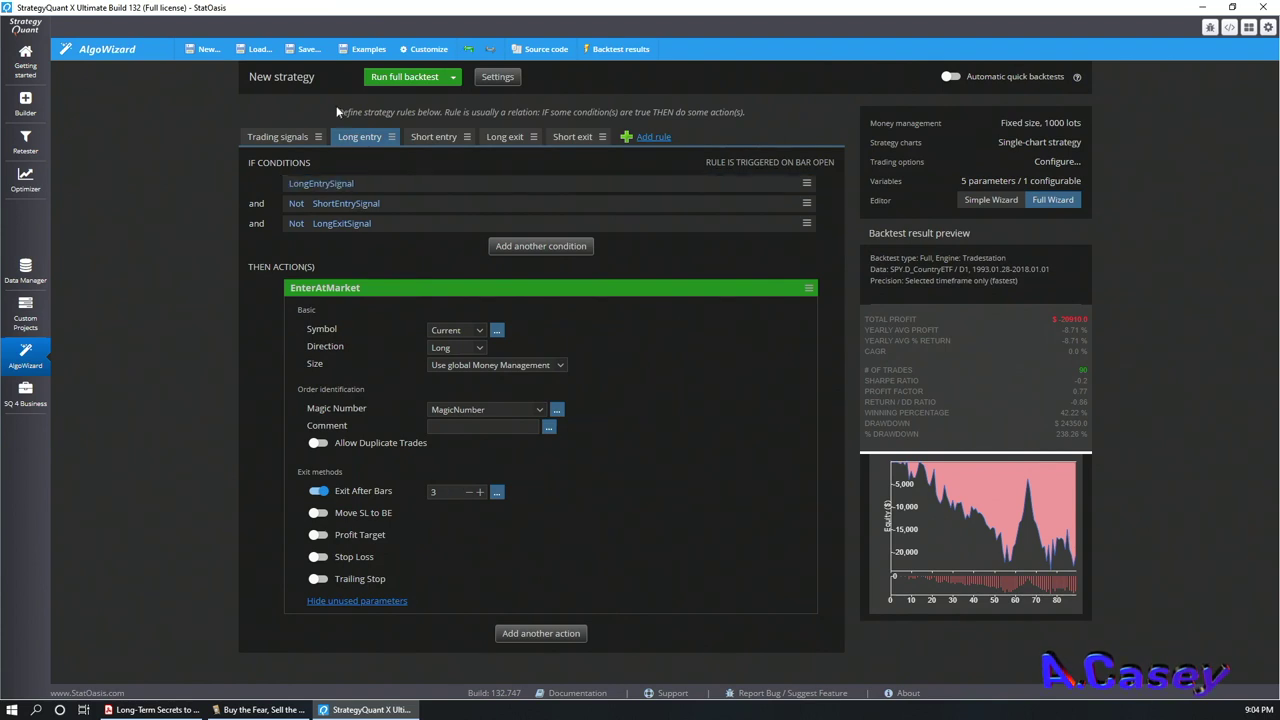
click(290, 137)
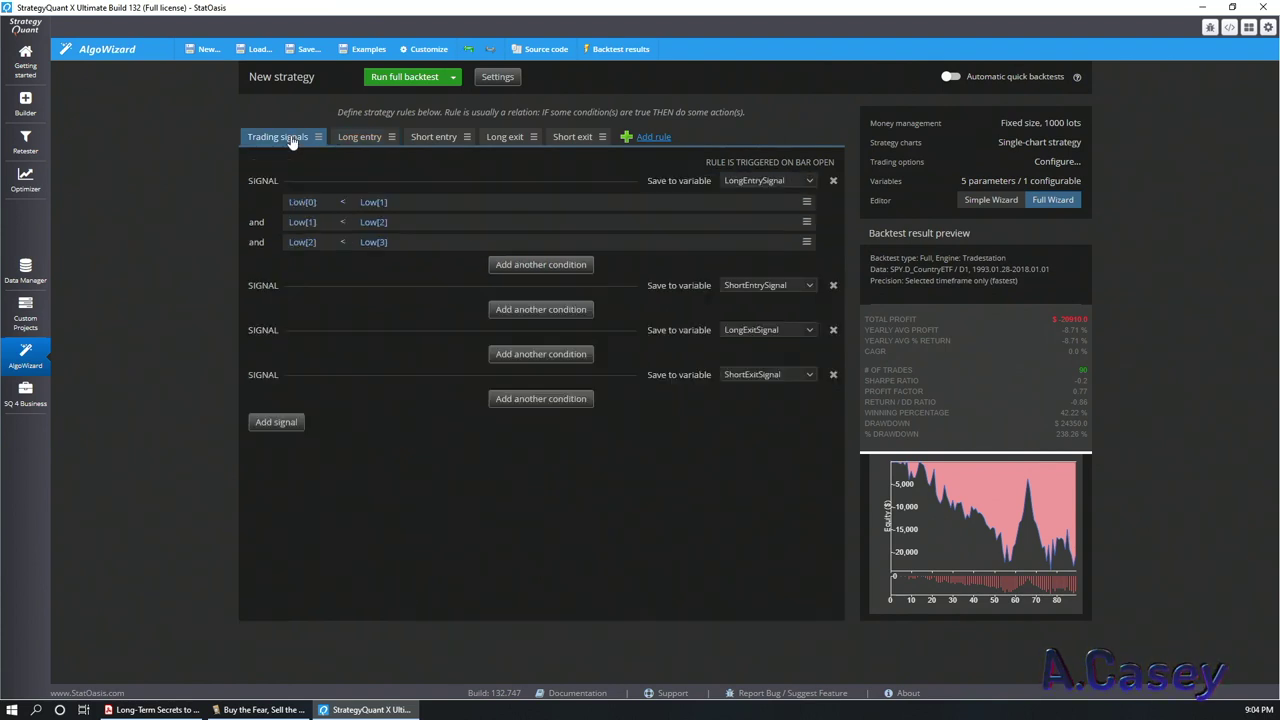
click(407, 80)
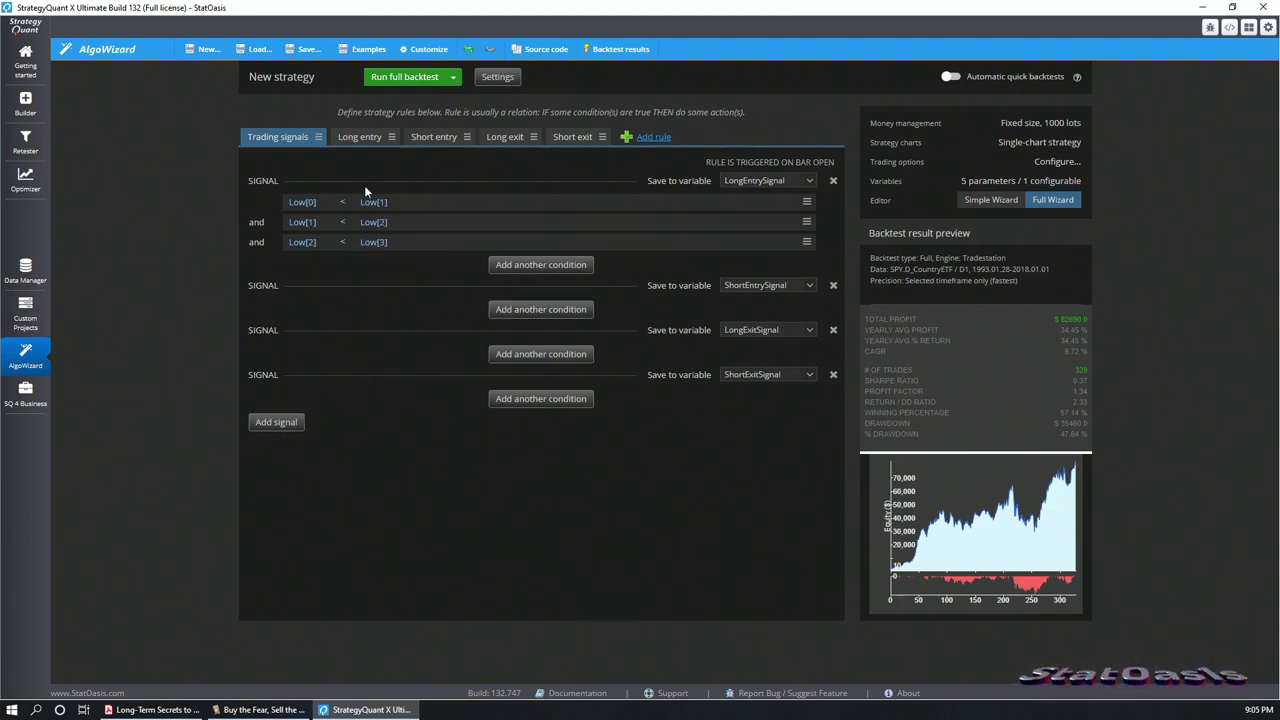
- Add a Close[0] > SMA(100)[1] condition to the long entry signal and run a full backtest
click(358, 137)
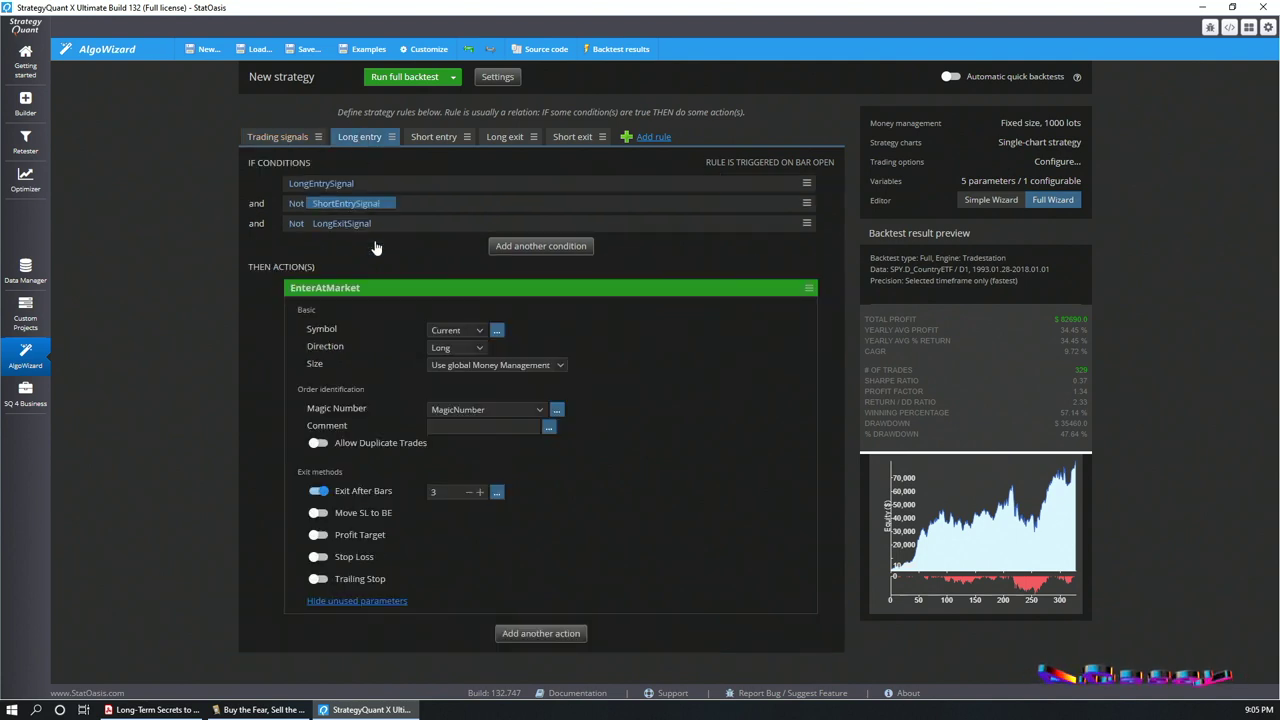
click(285, 137)
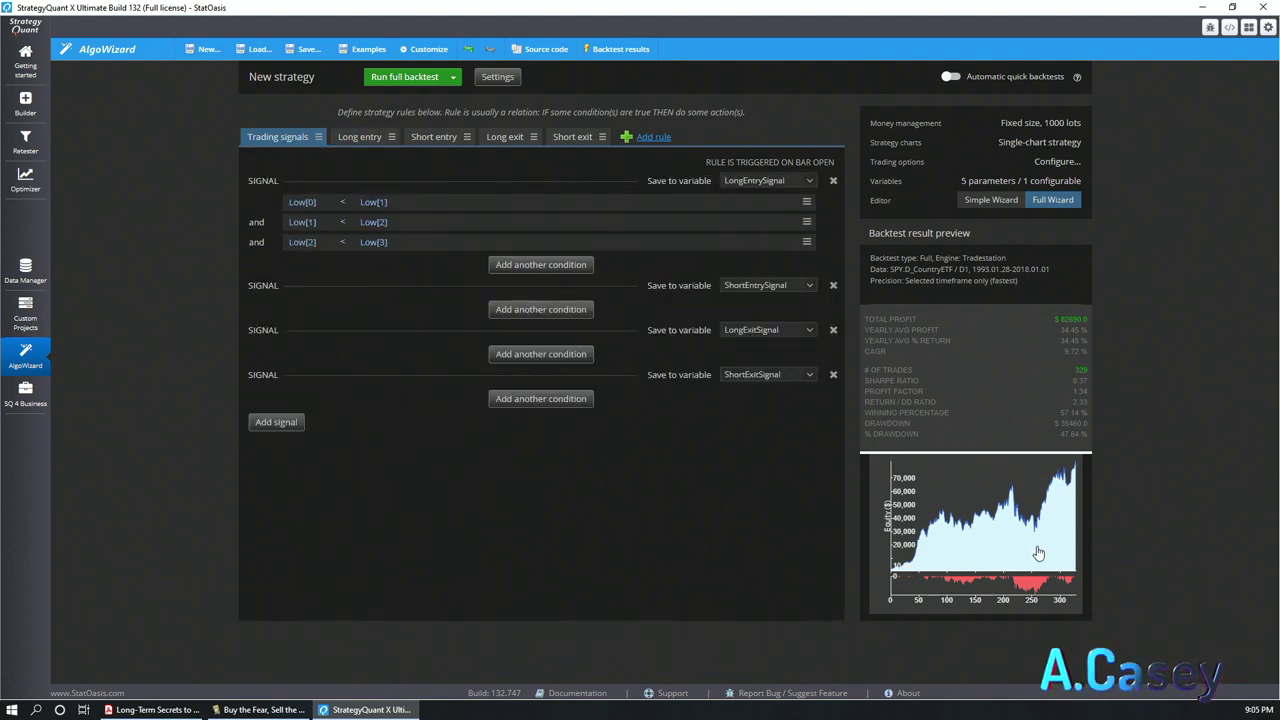
click(527, 266)
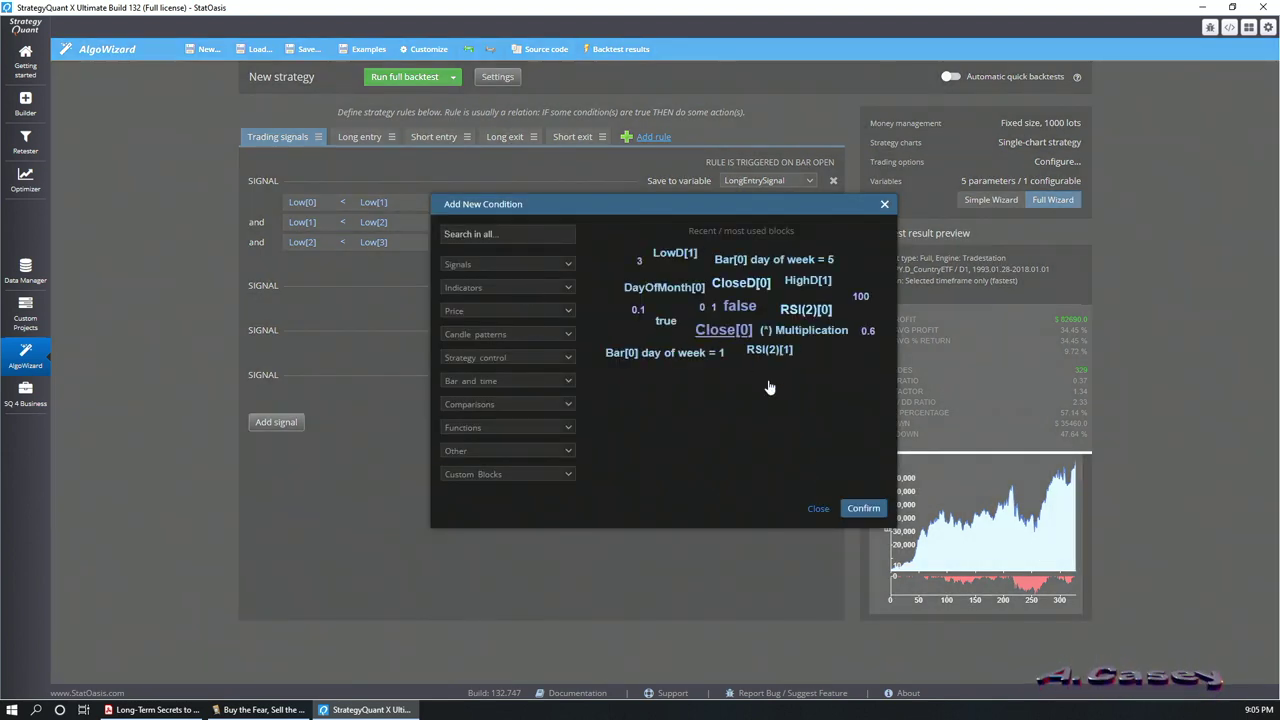
click(720, 396)
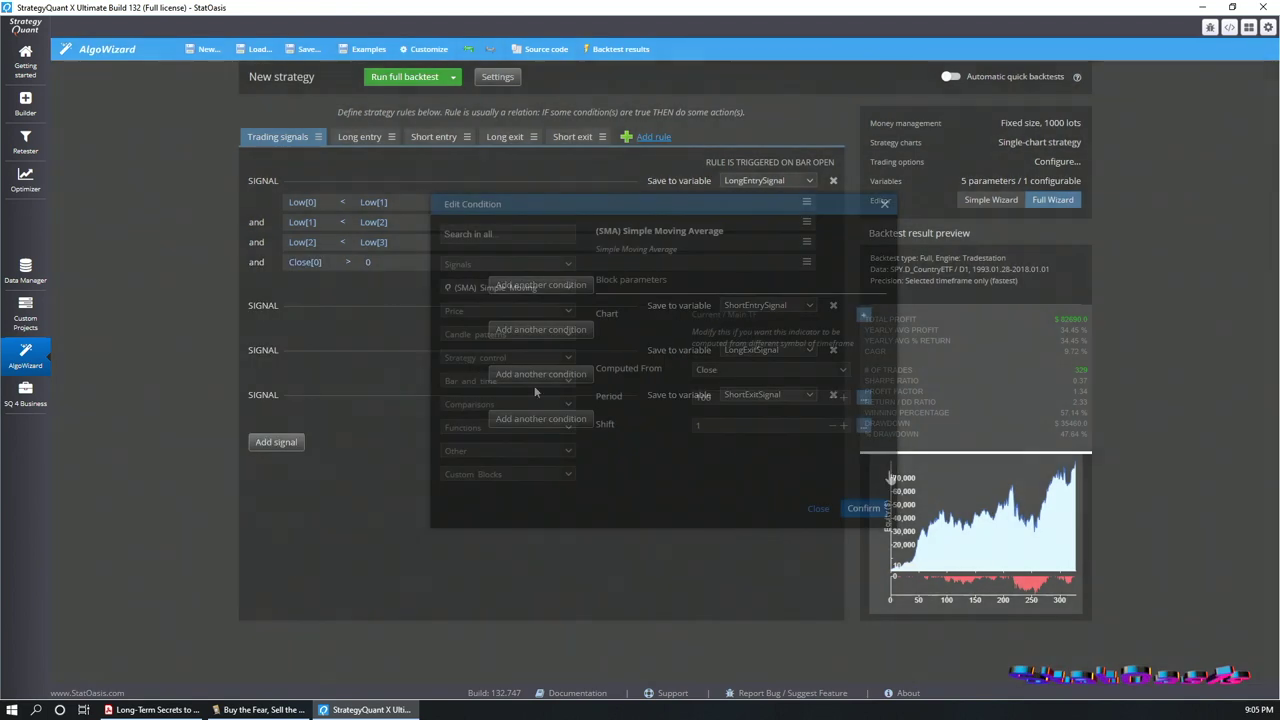
key(Return)
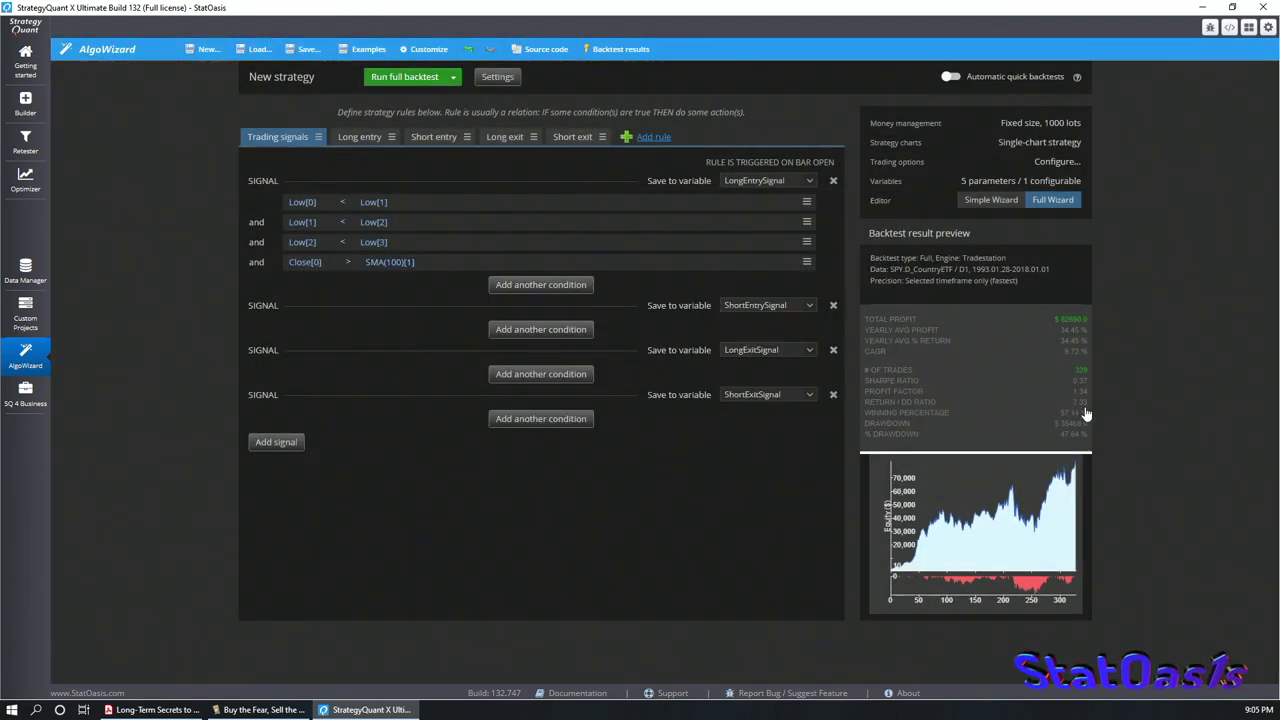
click(420, 80)
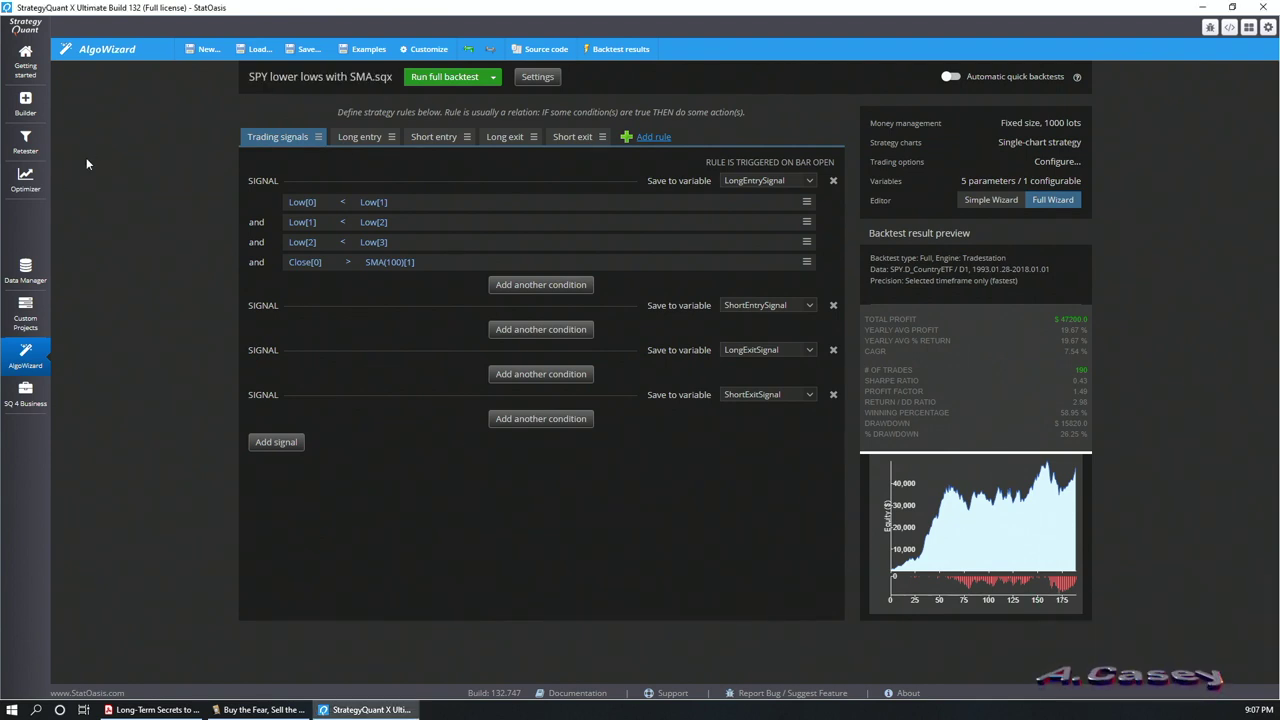
- Load the strategy file SPY lower lows with SMA.sqx into the Optimizer and open its results
click(25, 180)
click(524, 177)
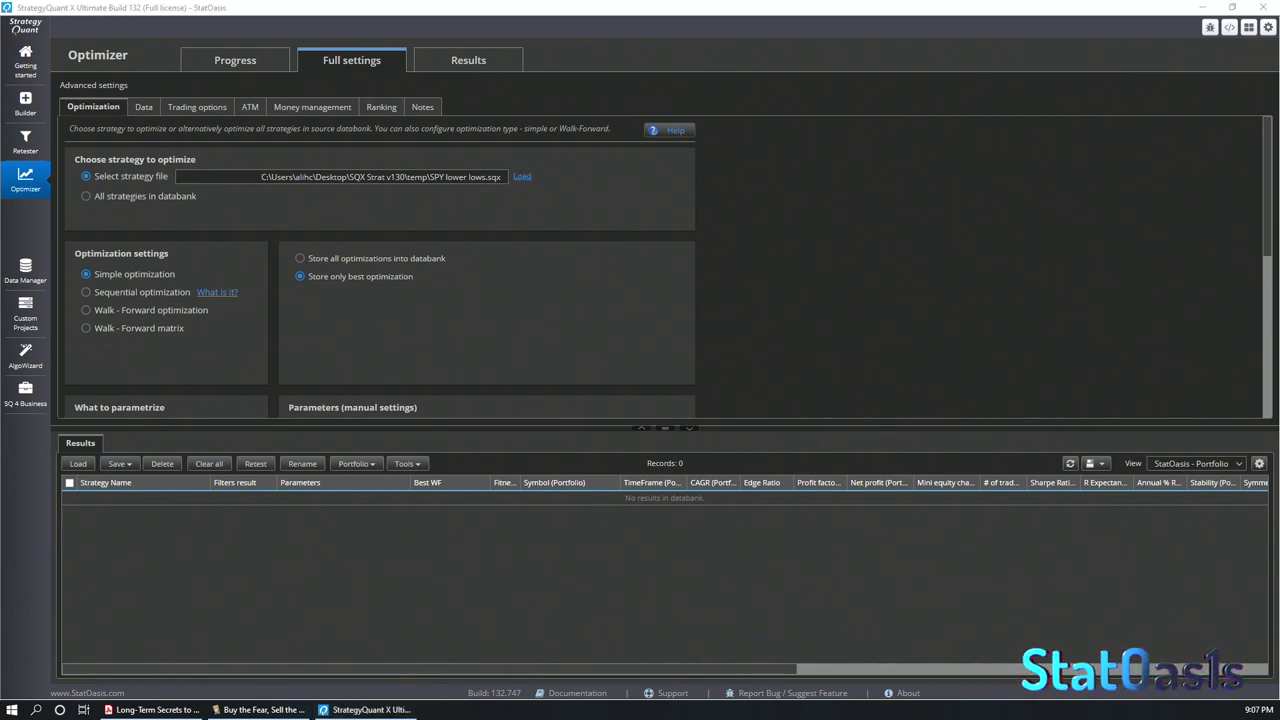
key(Return)
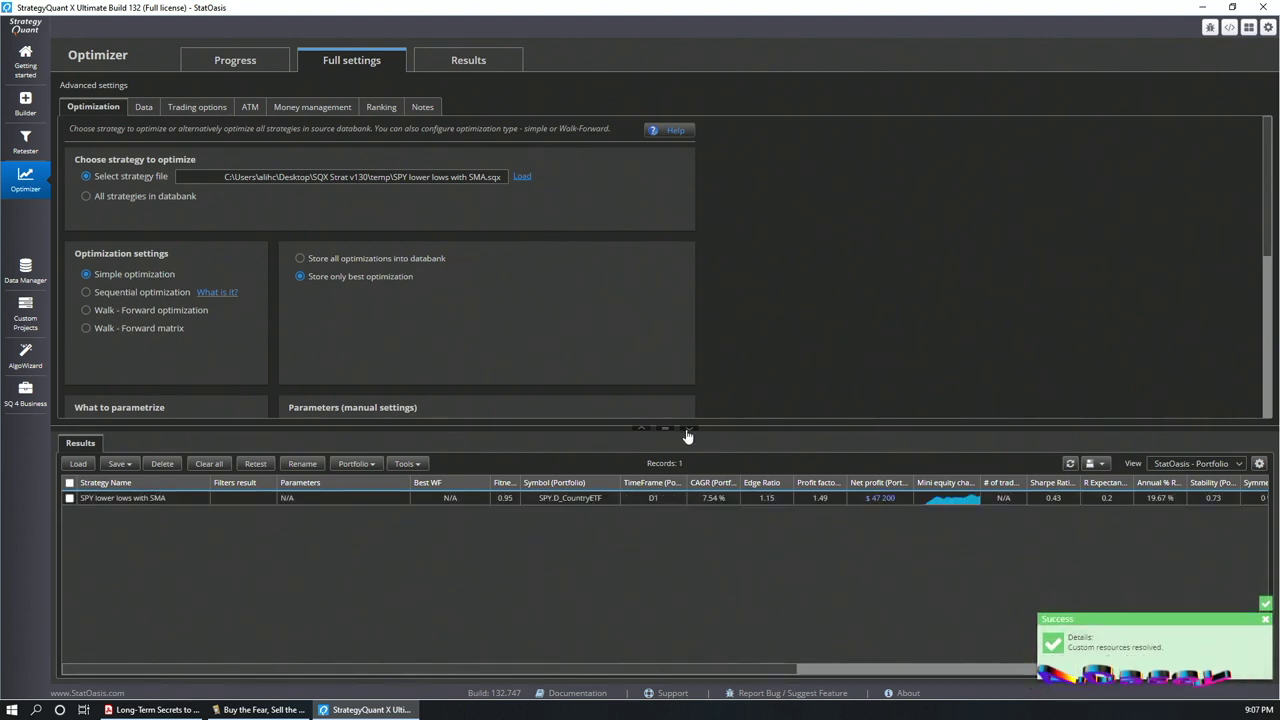
click(170, 499)
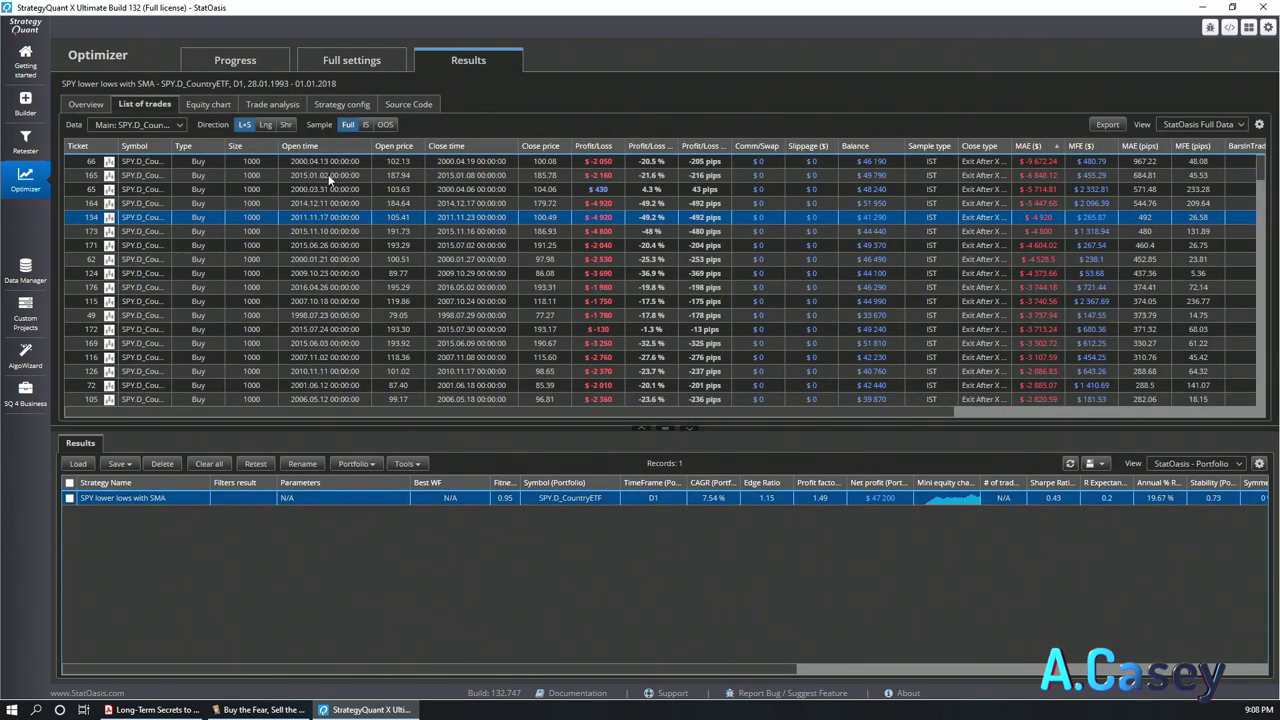
- Switch parametrization to custom settings with only Periods and used exit params enabled, and exclude ShortExitAfterBars from the optimization
click(352, 62)
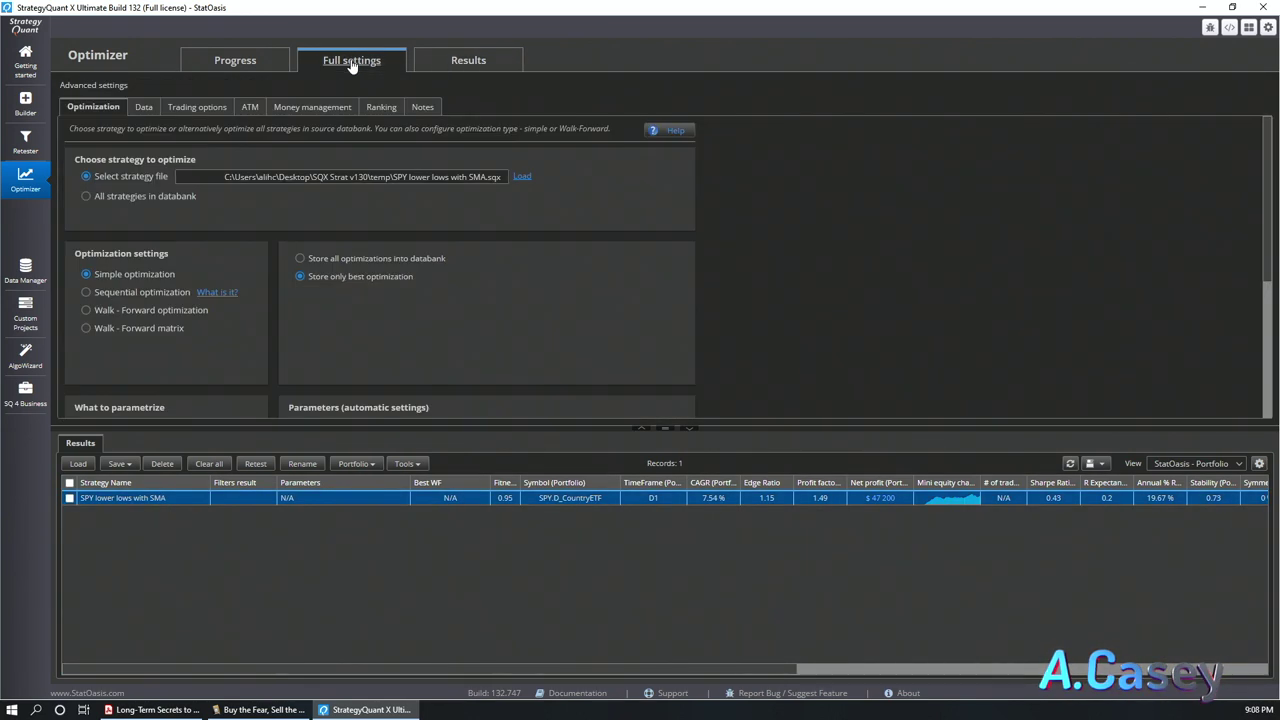
click(691, 429)
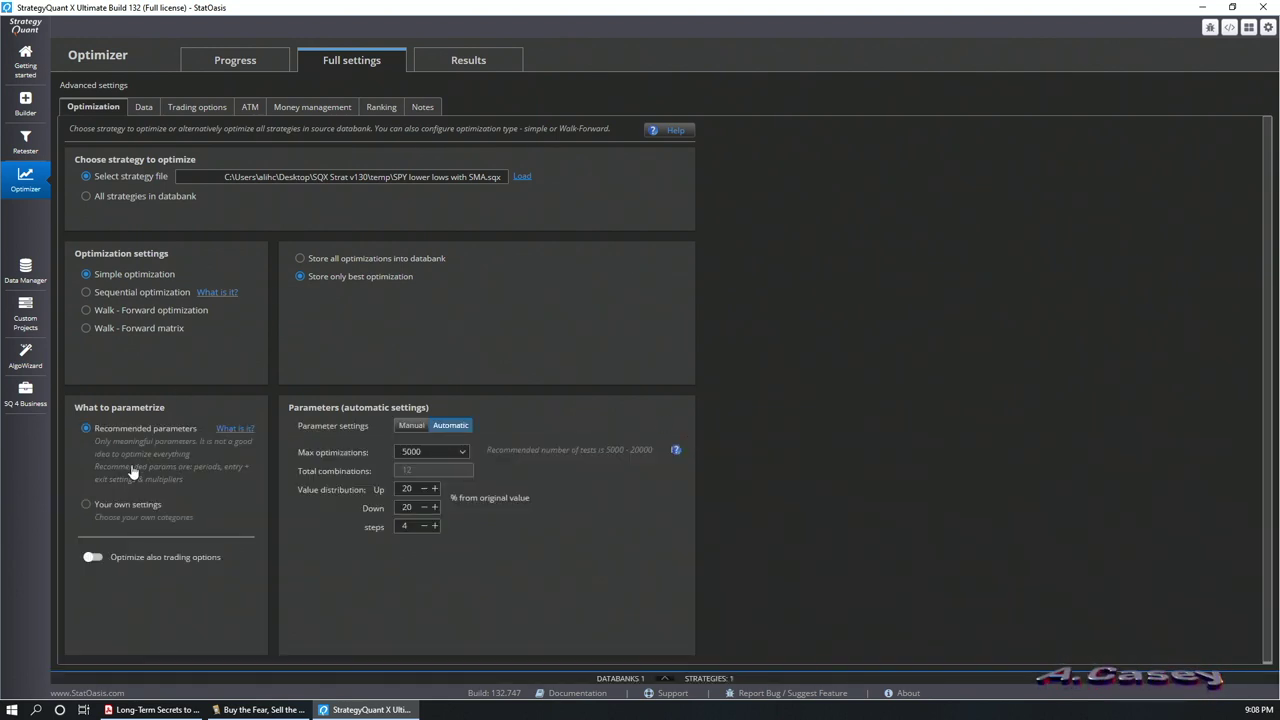
click(121, 508)
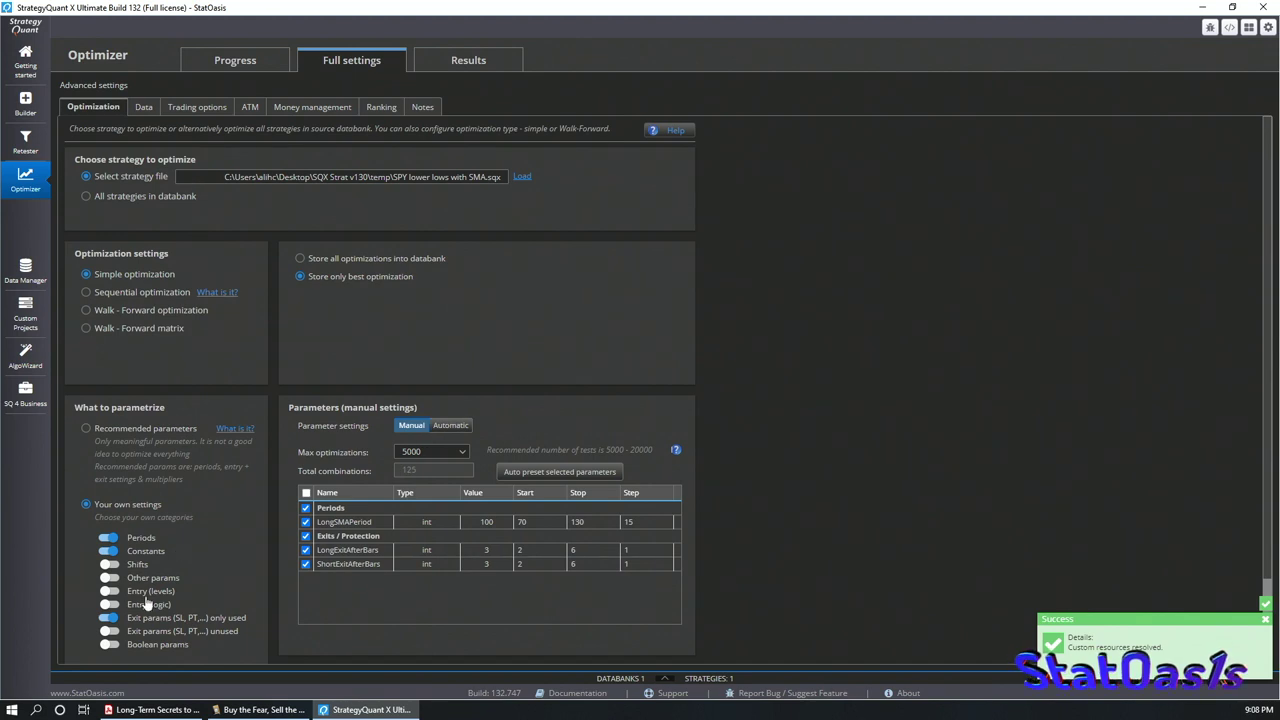
click(108, 551)
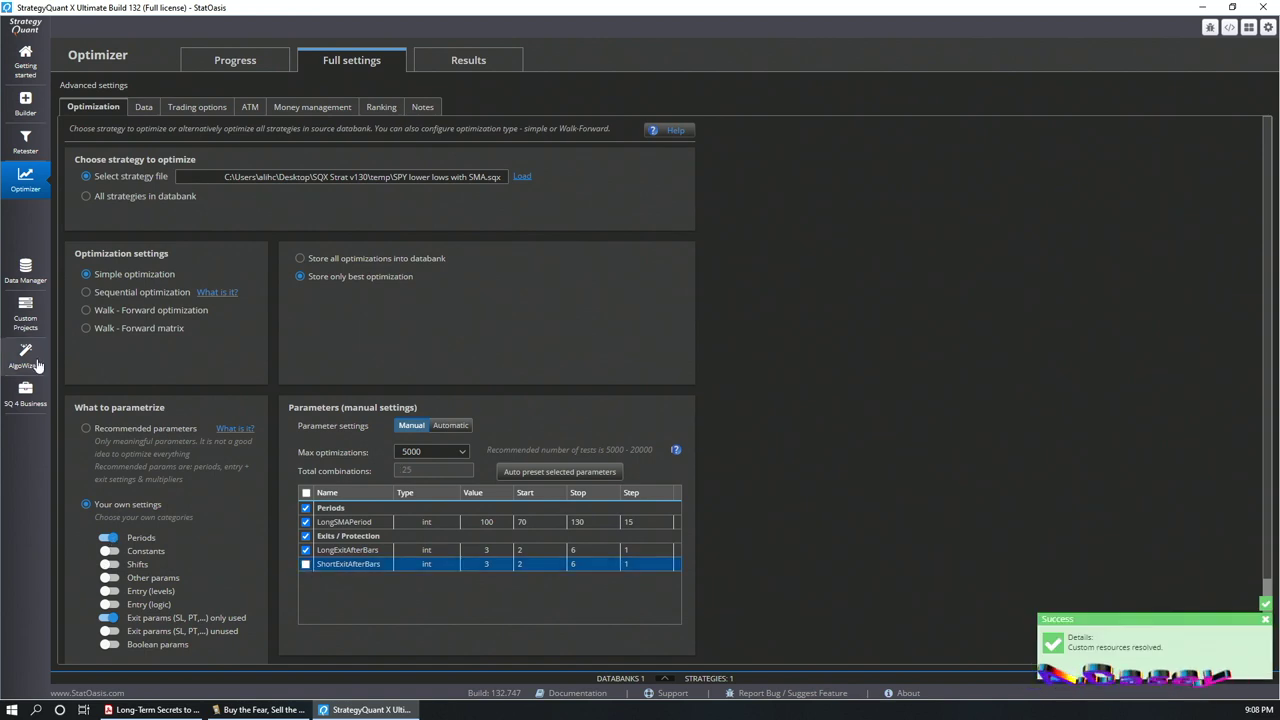
- Check the long and short entry rules' Exit After Bars settings in AlgoWizard, and return to the Optimizer settings
click(26, 358)
click(360, 137)
click(438, 137)
click(318, 491)
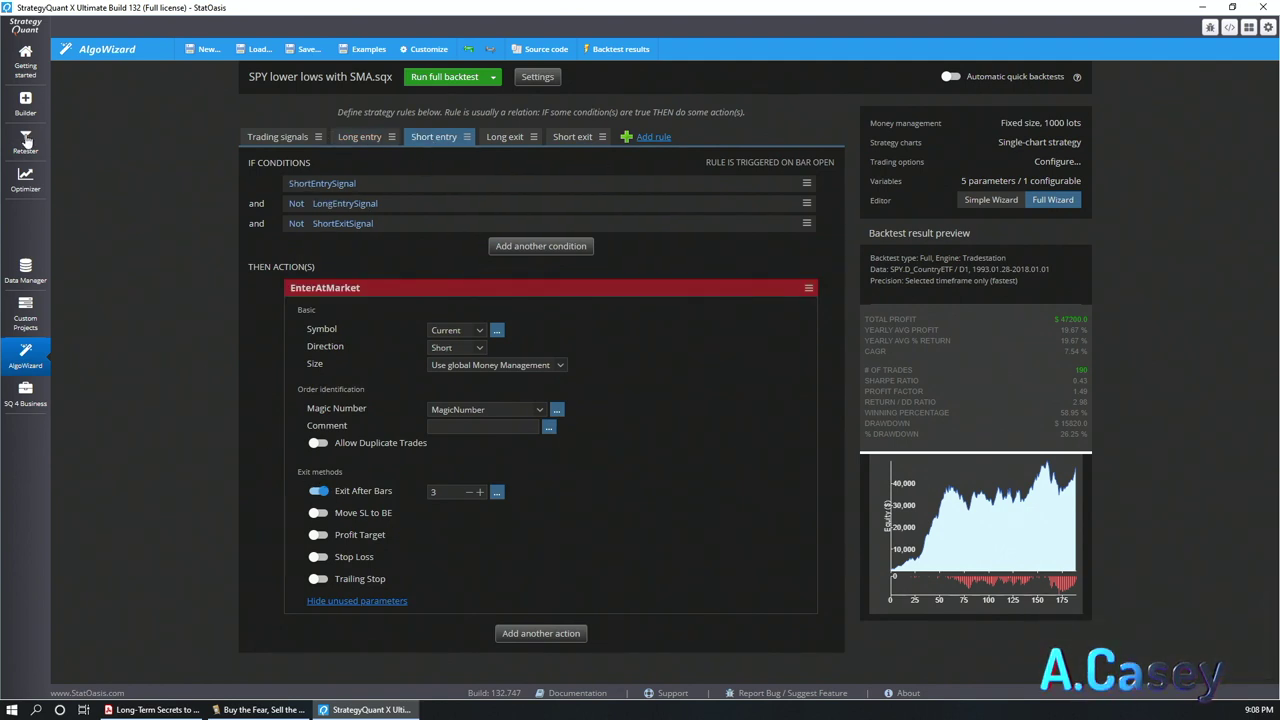
click(25, 178)
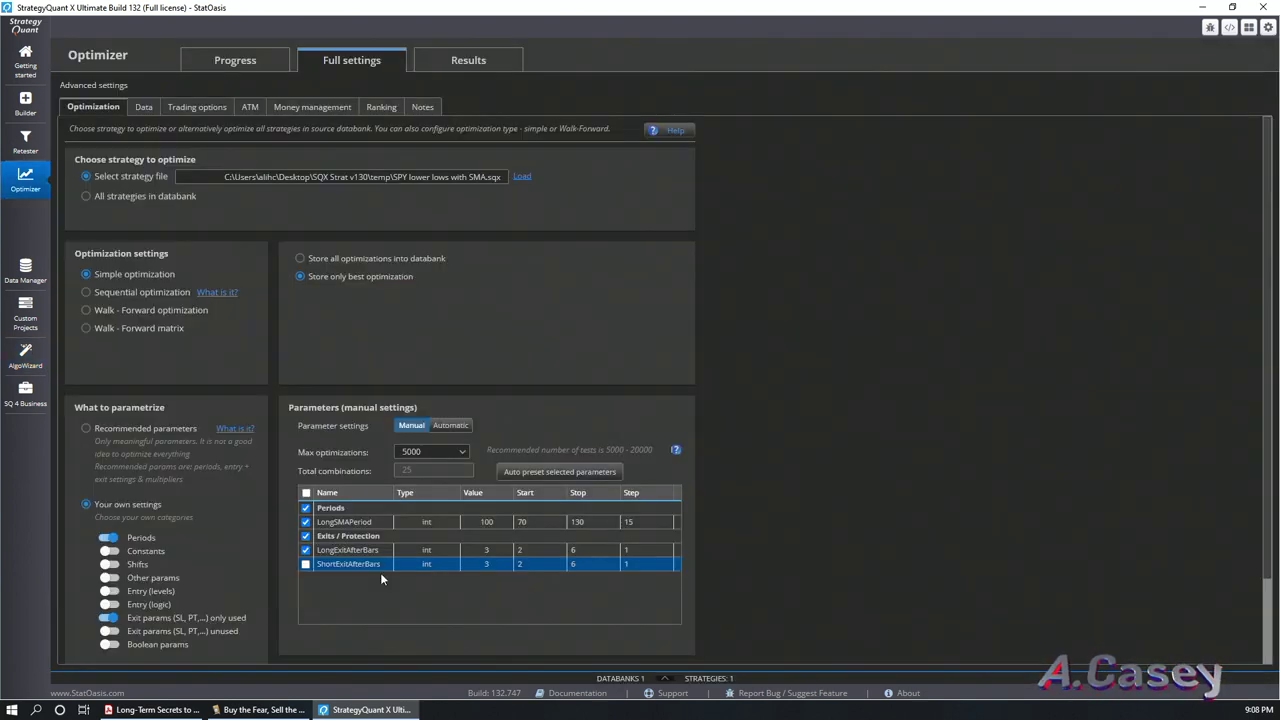
- Set the LongSMAPeriod optimization range to start at 50 and stop at 200 with a step of 50
click(485, 524)
click(512, 524)
text(5)
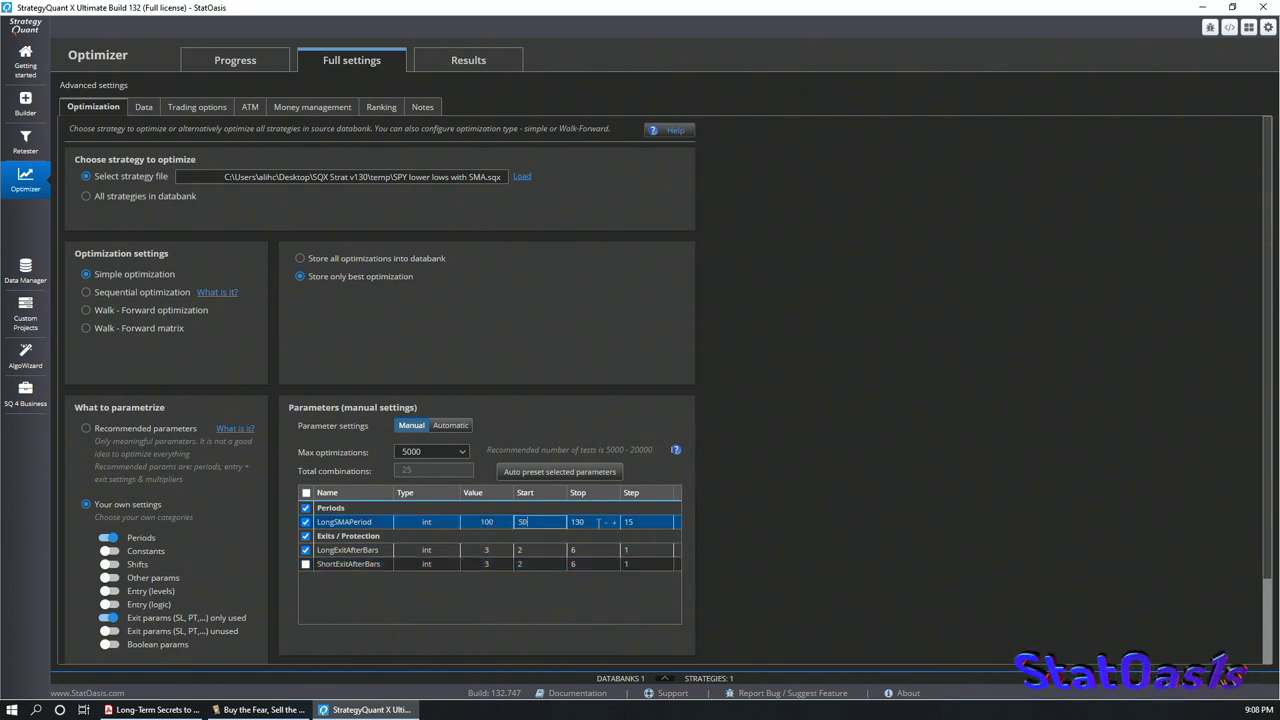
double_click(590, 521)
text(200)
key(Tab)
text(50)
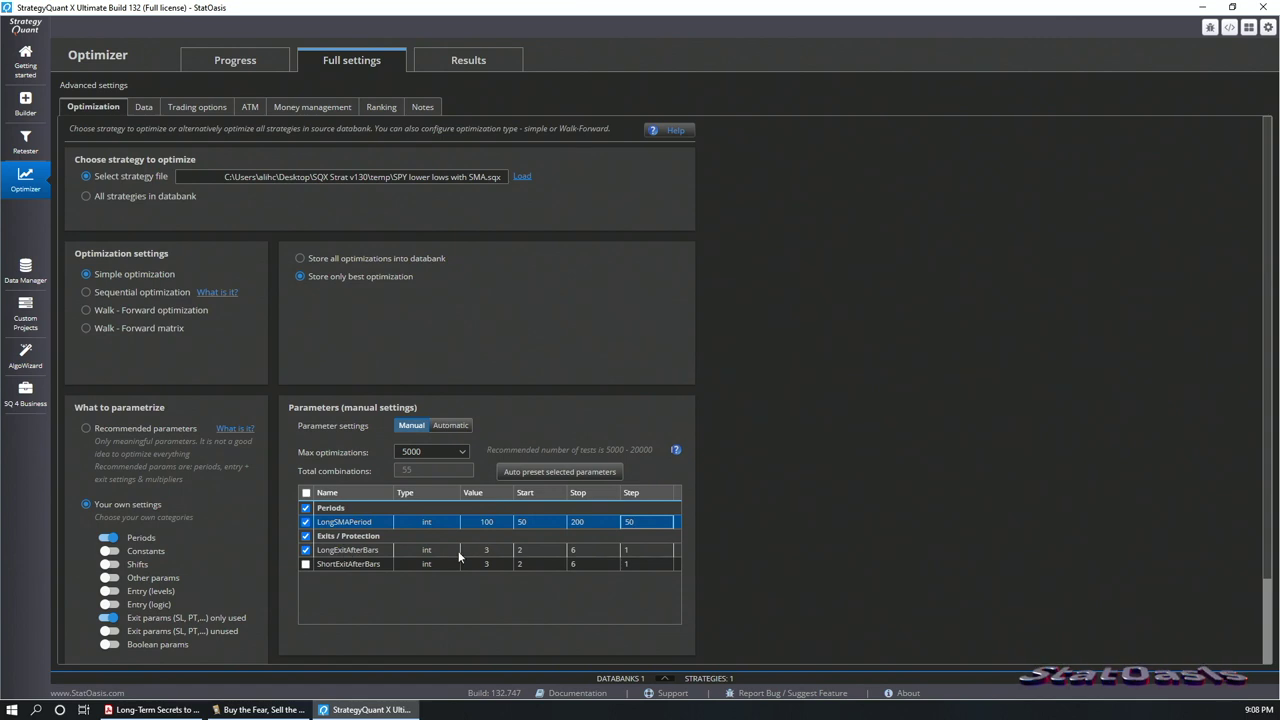
- Set the LongExitAfterBars optimization range to 1 through 10, and run the simple optimization to list its results
double_click(506, 552)
text(1)
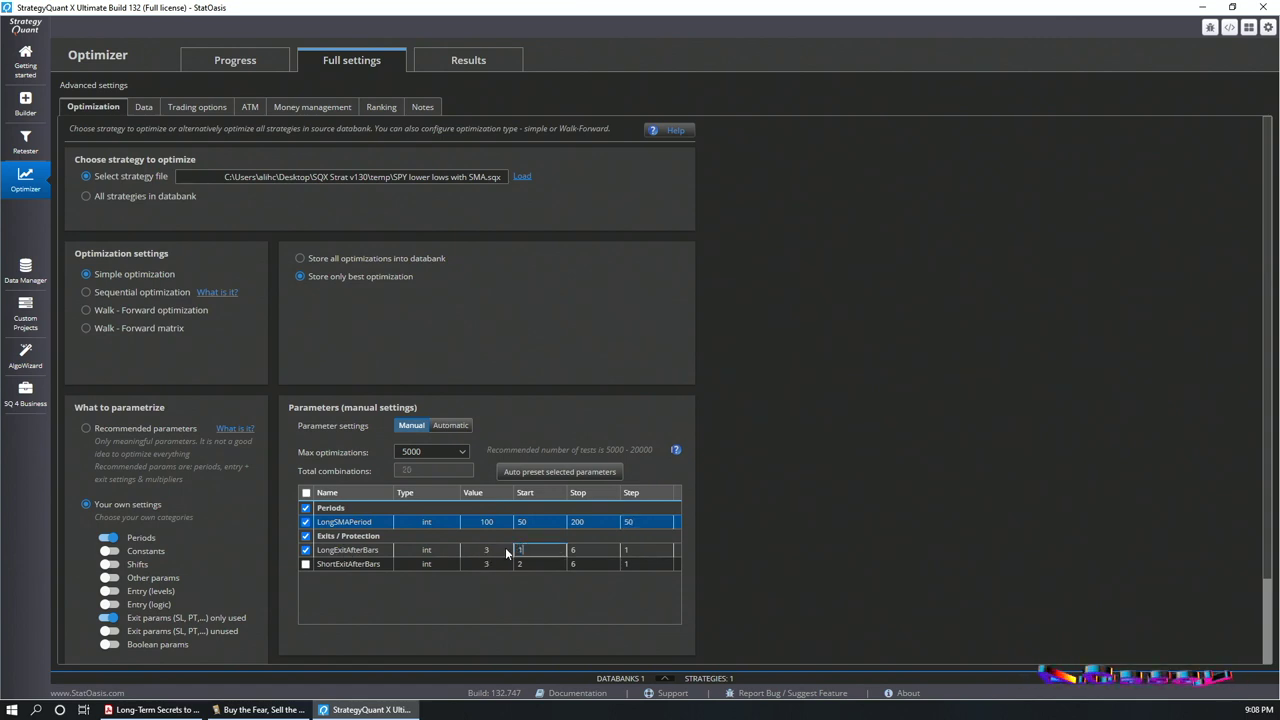
key(Tab)
text(10)
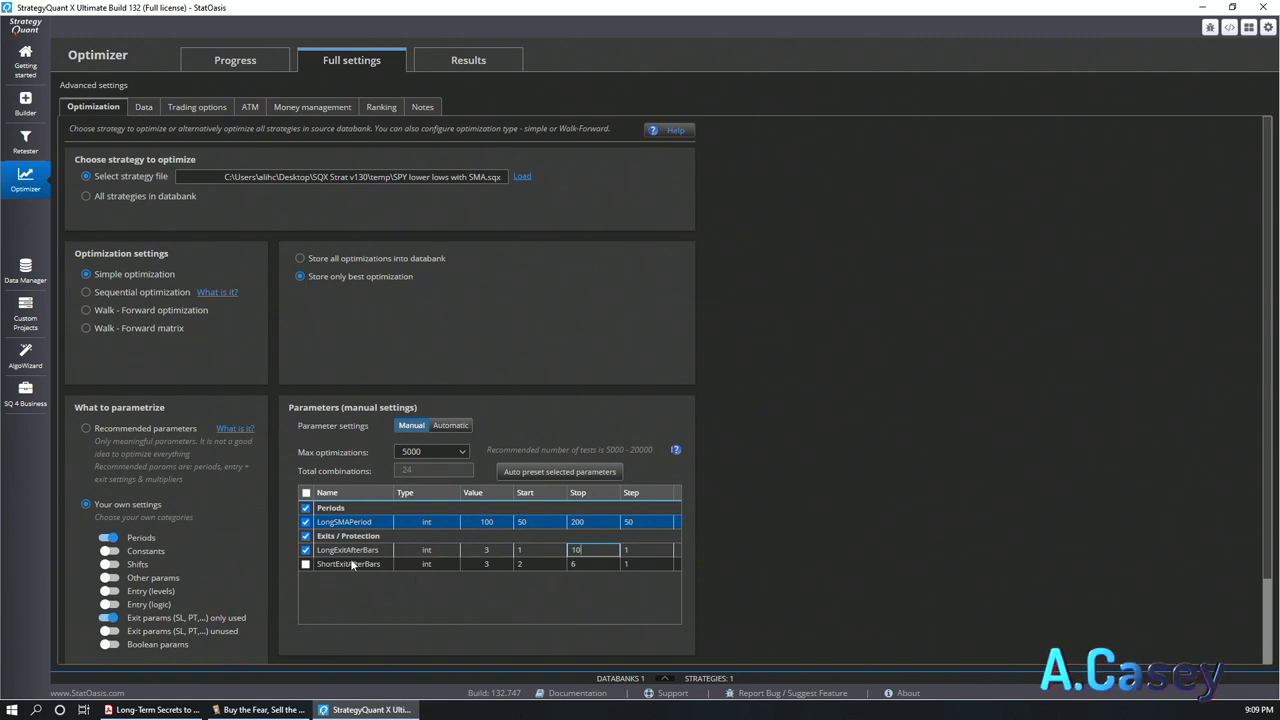
click(272, 62)
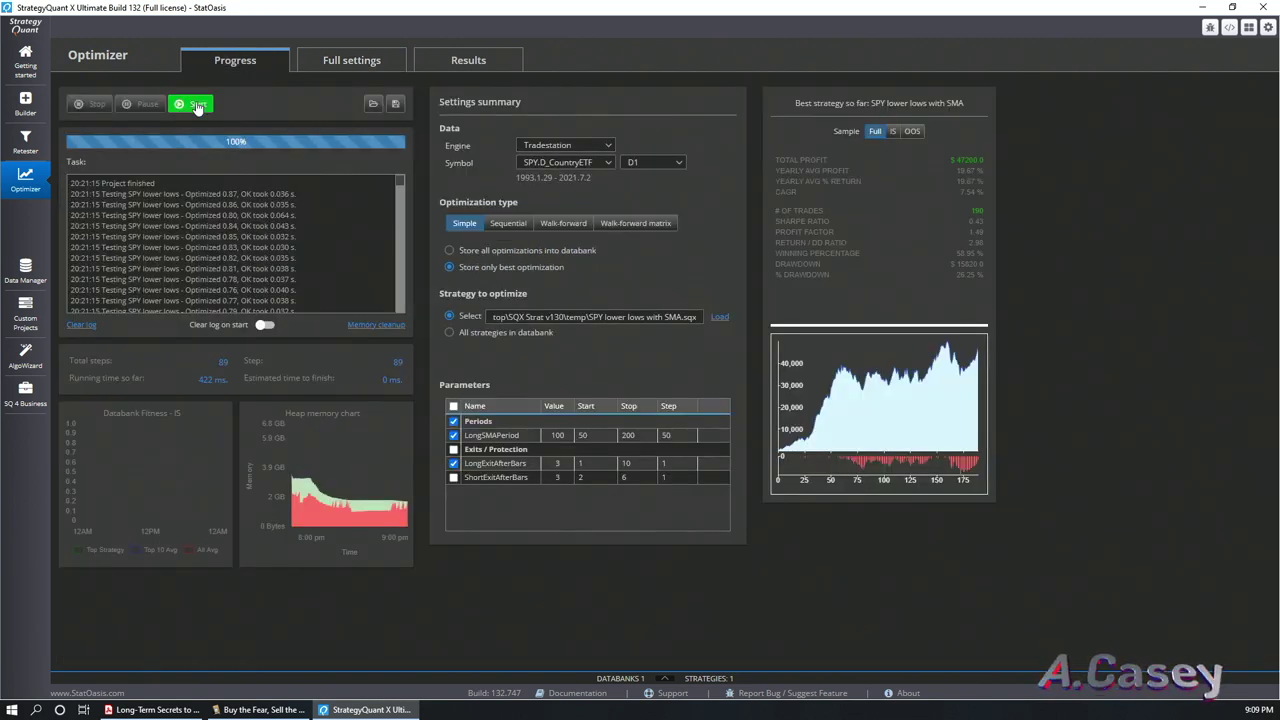
click(652, 679)
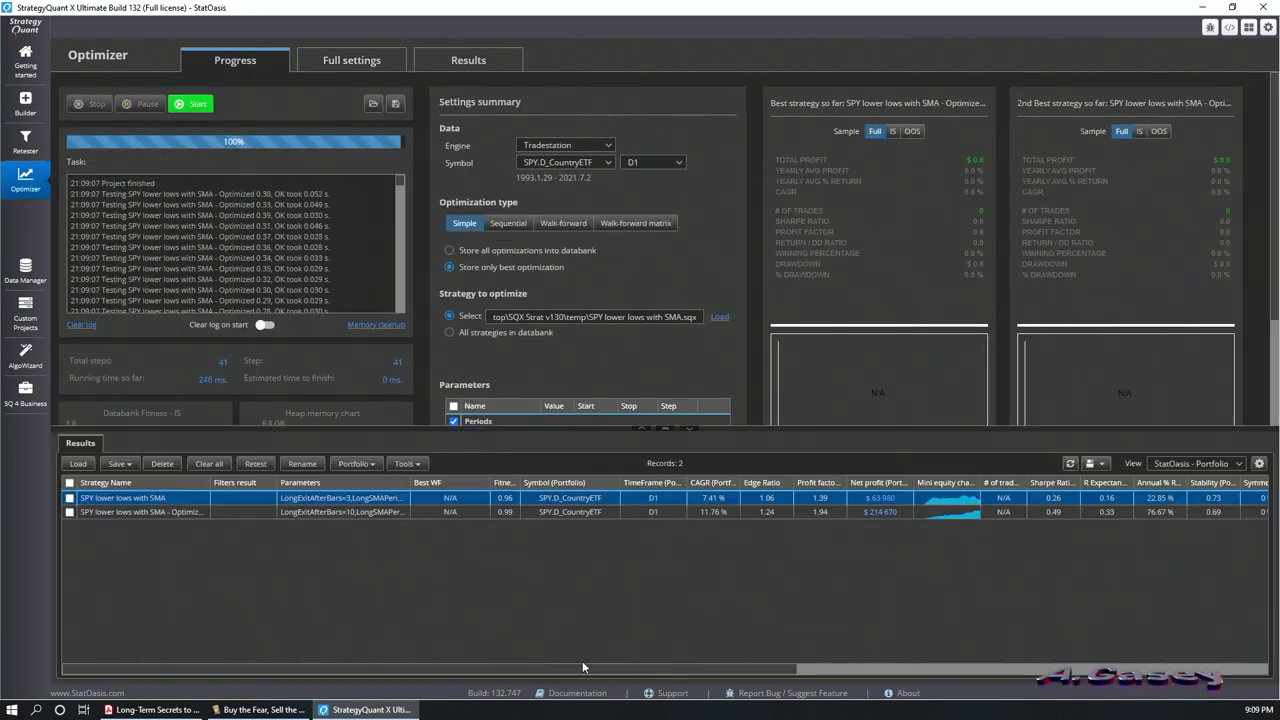
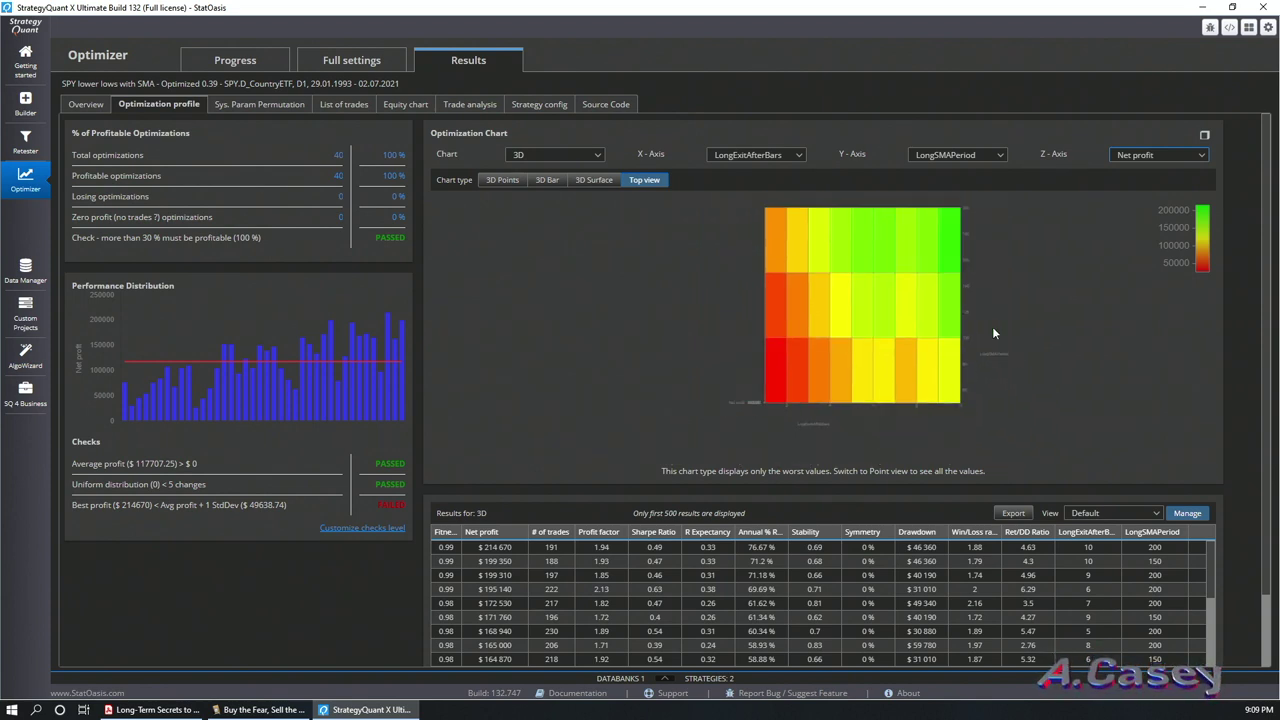
- Examine net profit by LongExitAfterBars and LongSMAPeriod in the 3D Points, 3D Bar and Top view optimization charts
click(502, 180)
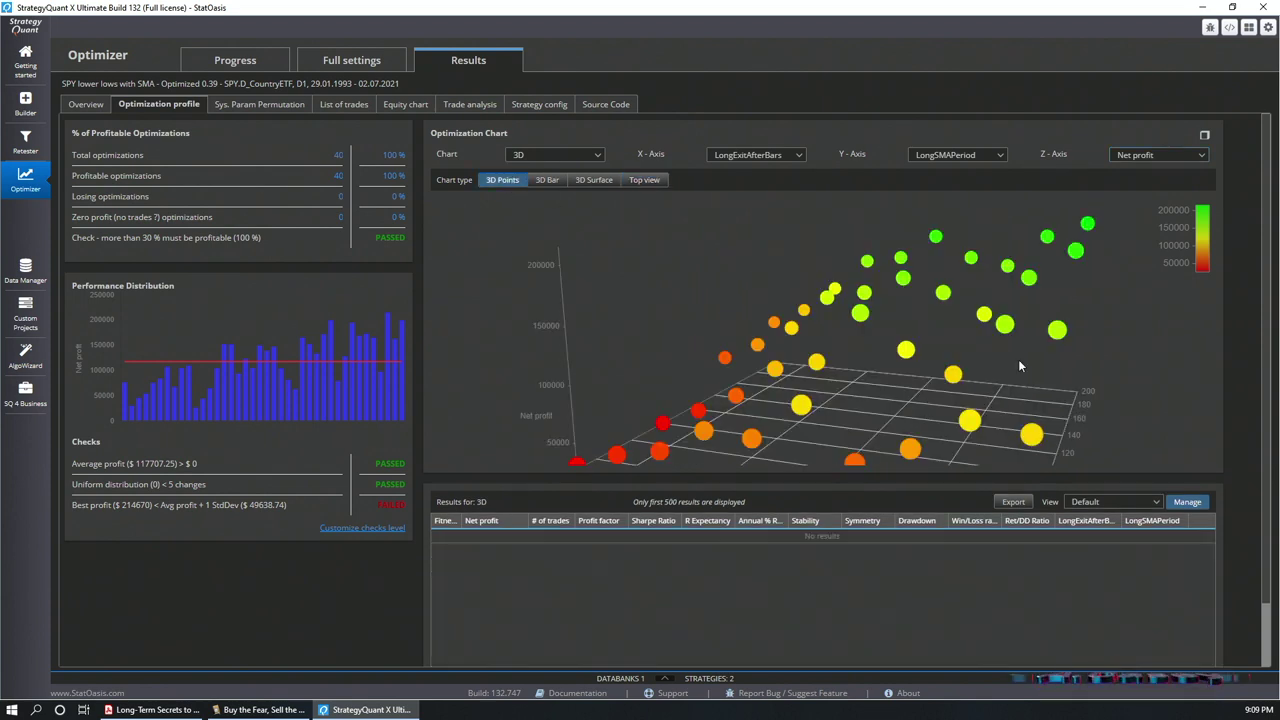
click(546, 181)
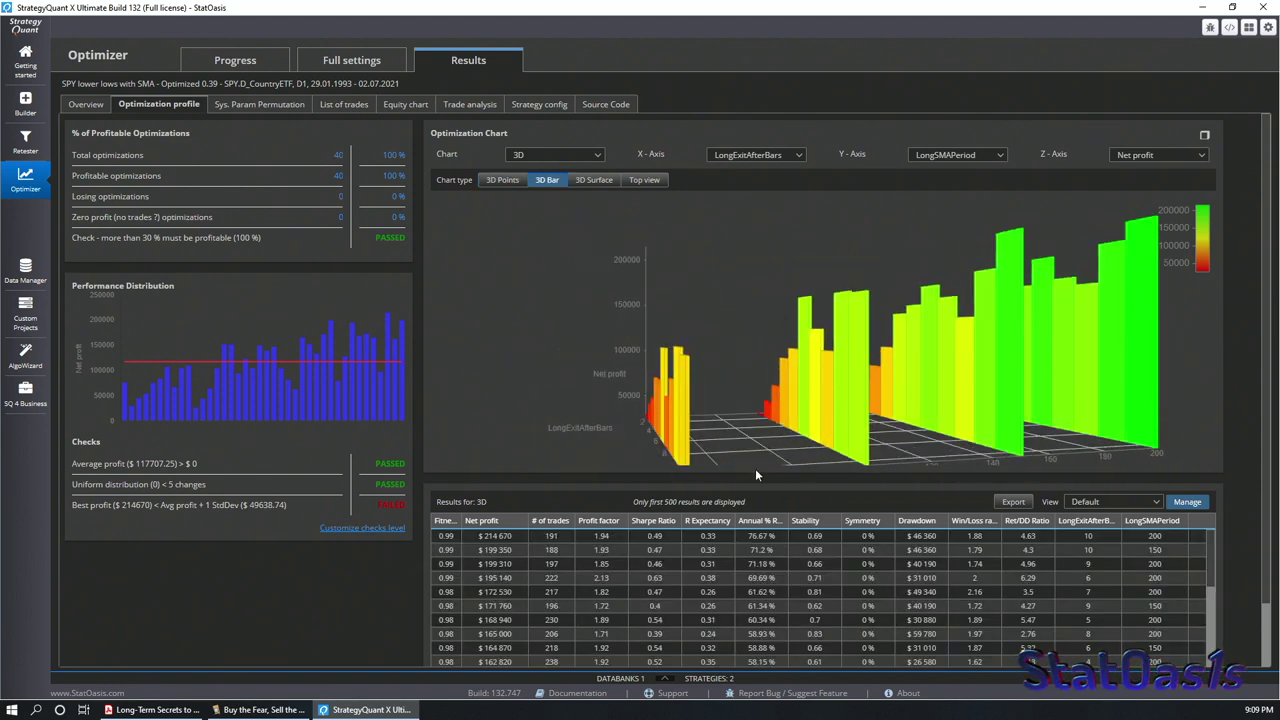
scroll(758, 466, down, 1)
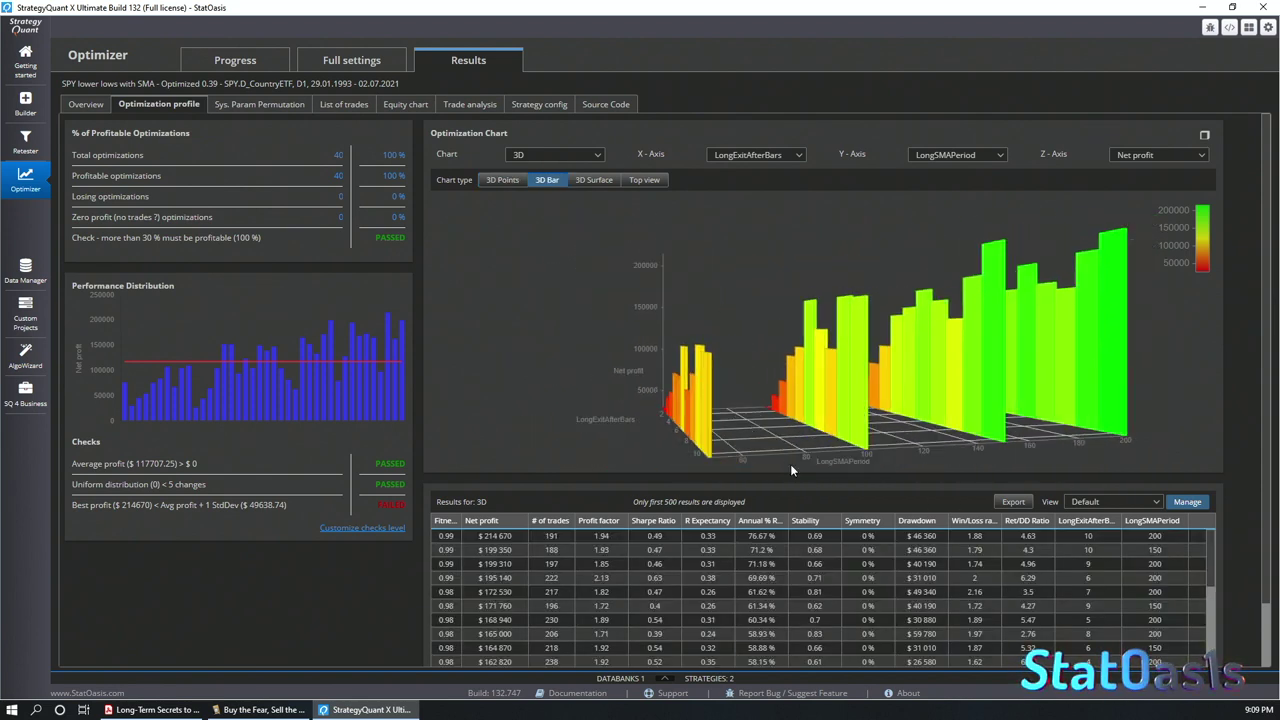
drag(727, 451, 822, 449)
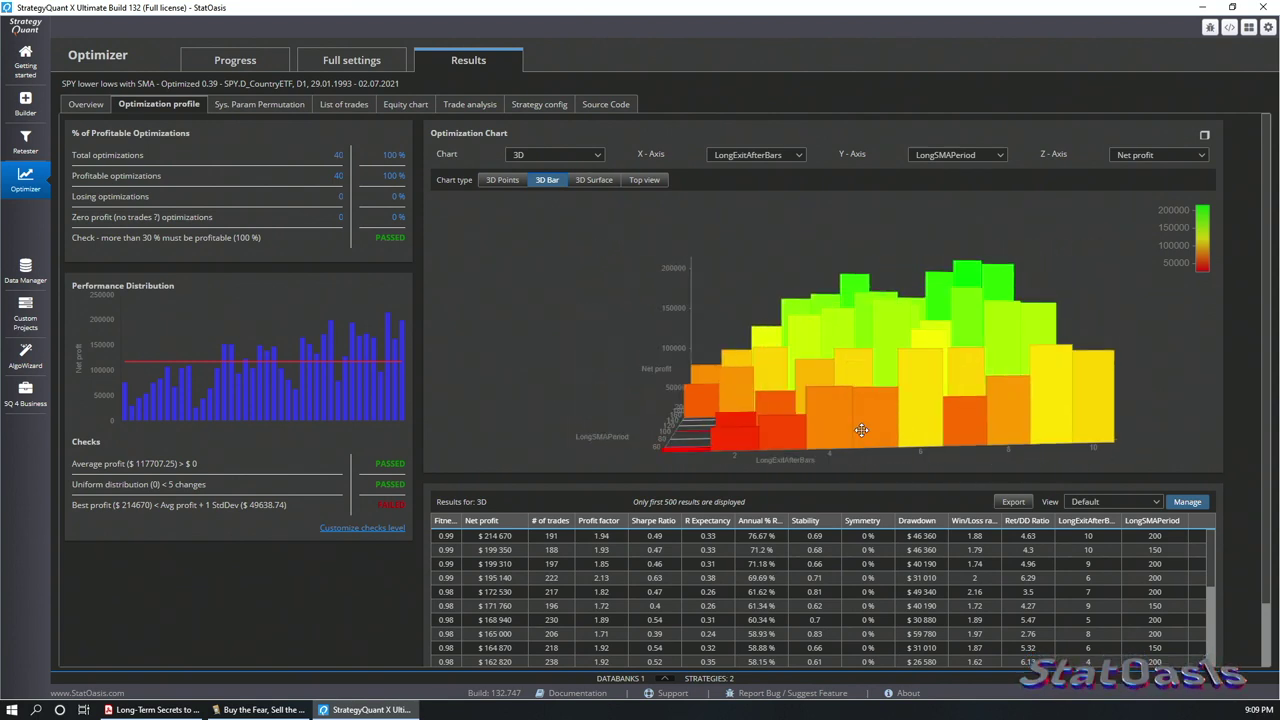
drag(998, 383, 903, 349)
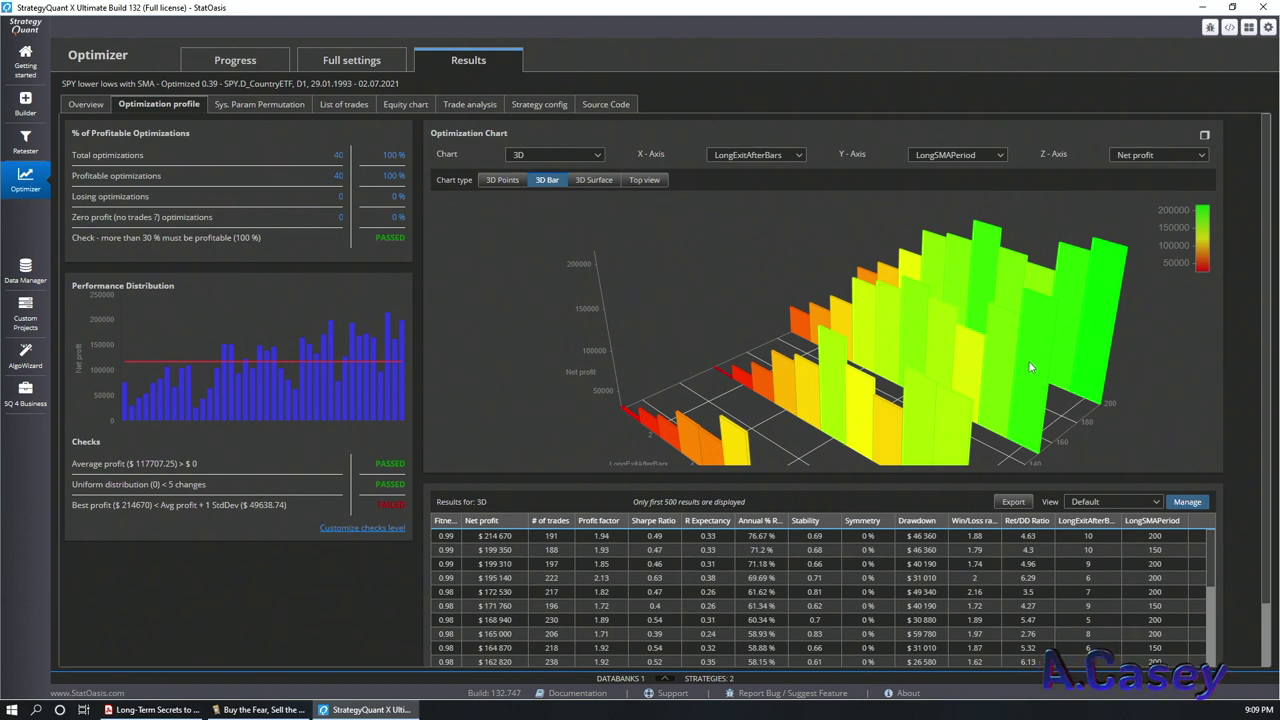
click(644, 180)
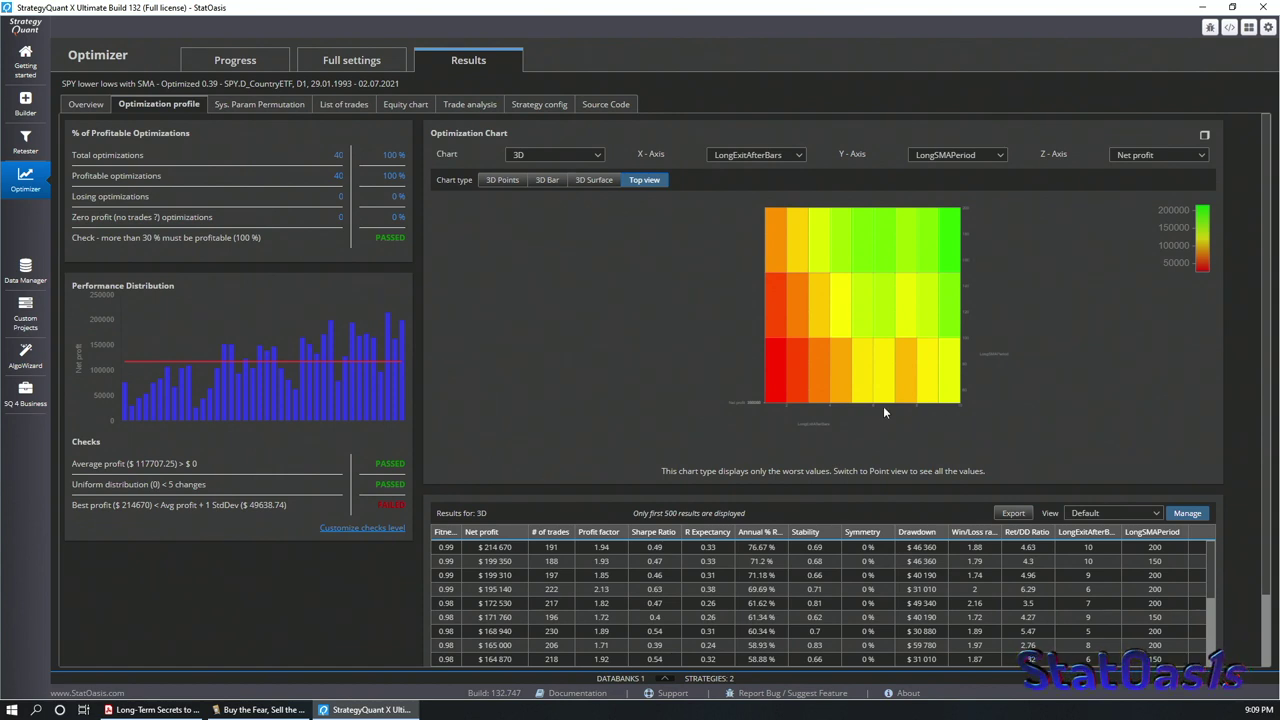
- Review the system parameter permutation statistics and compare them with the long entry conditions in AlgoWizard
click(280, 106)
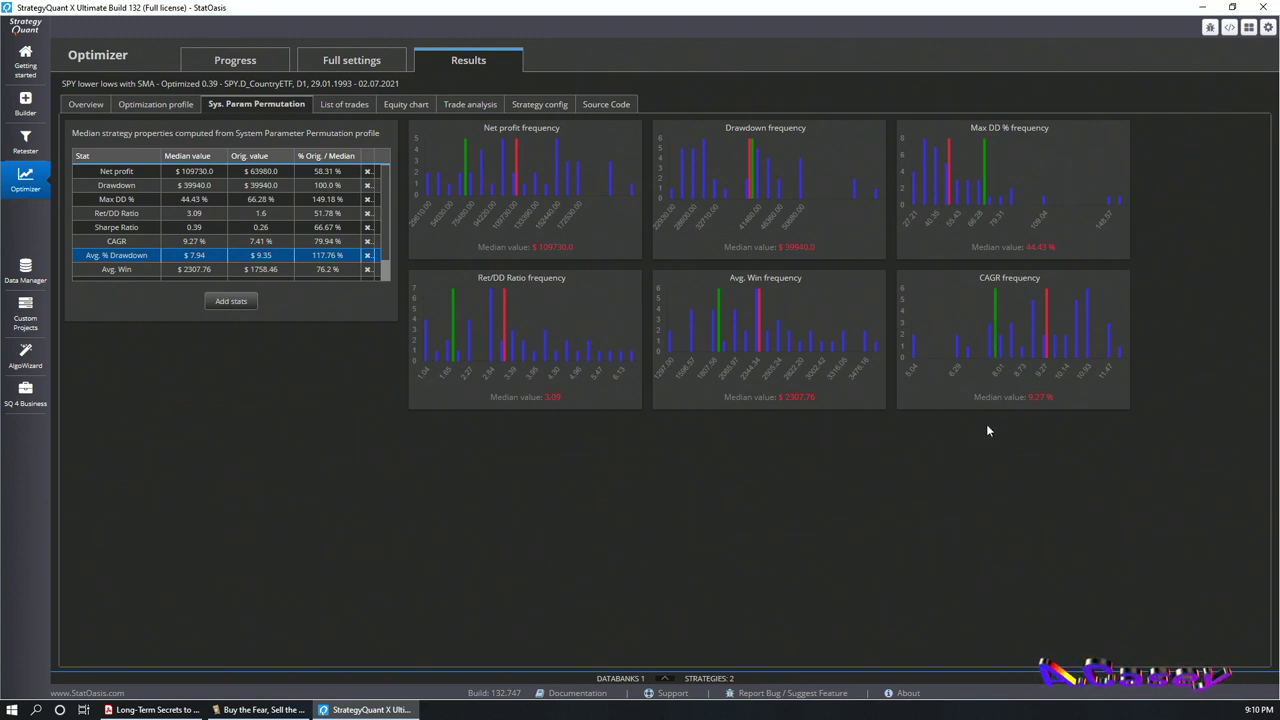
click(26, 355)
click(297, 137)
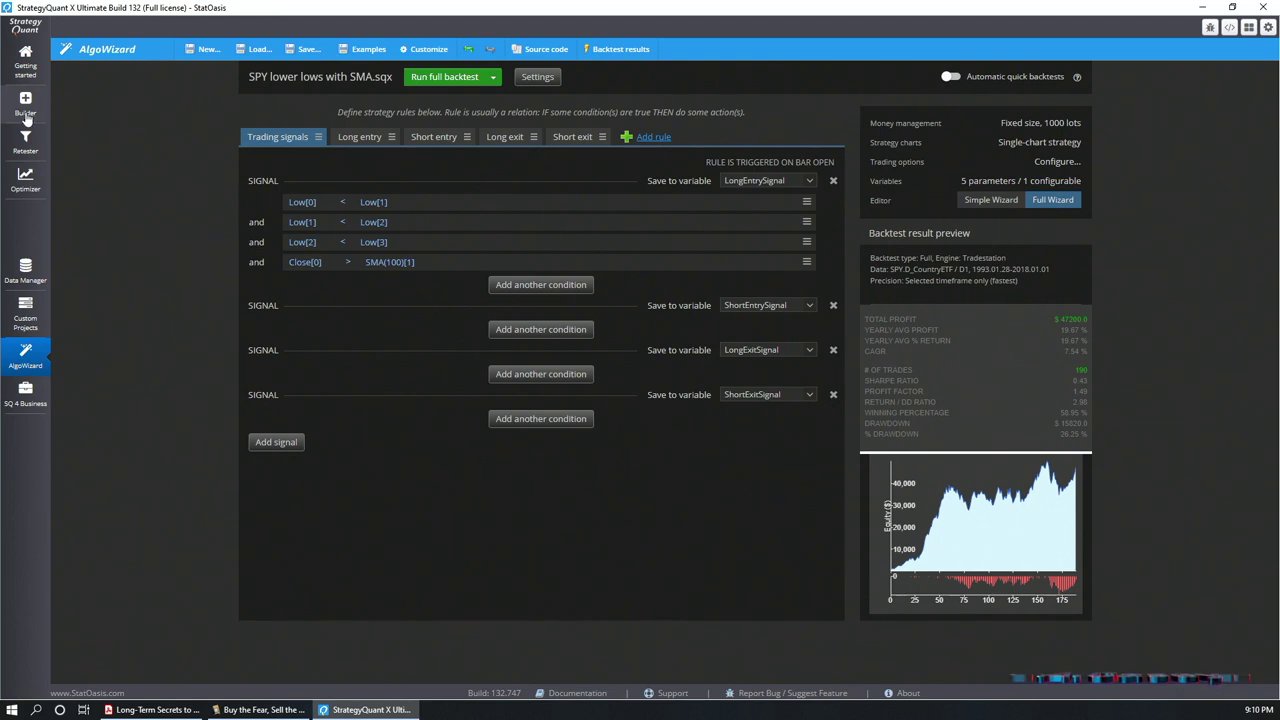
click(25, 180)
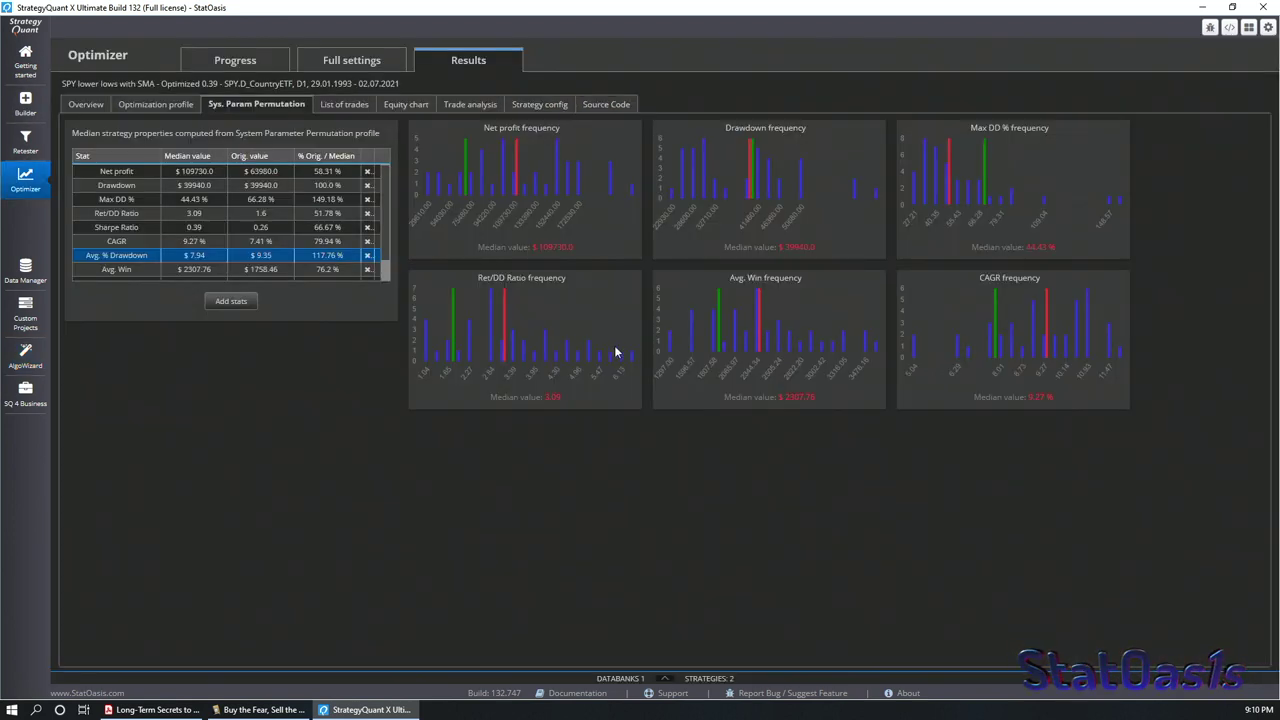
- Inspect the optimization profile's top-view heatmap up close, and return to the Optimizer's progress overview
click(136, 105)
scroll(903, 366, down, 3)
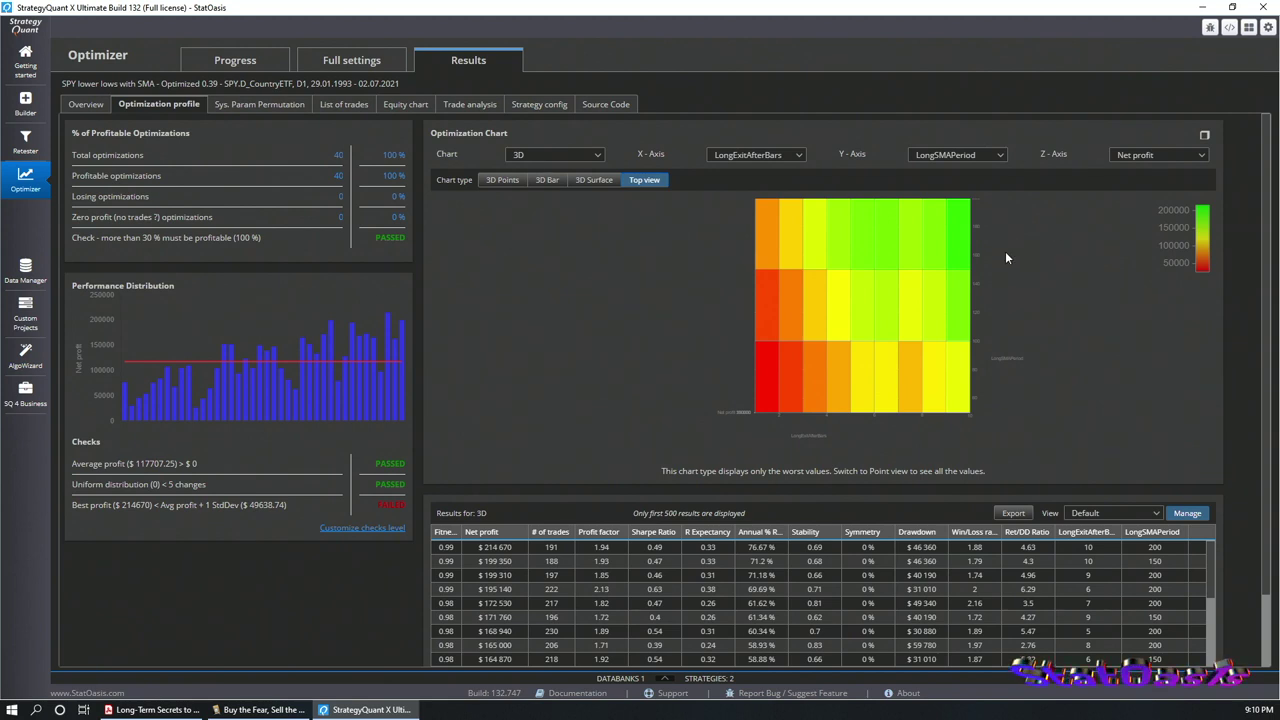
scroll(1000, 231, up, 2)
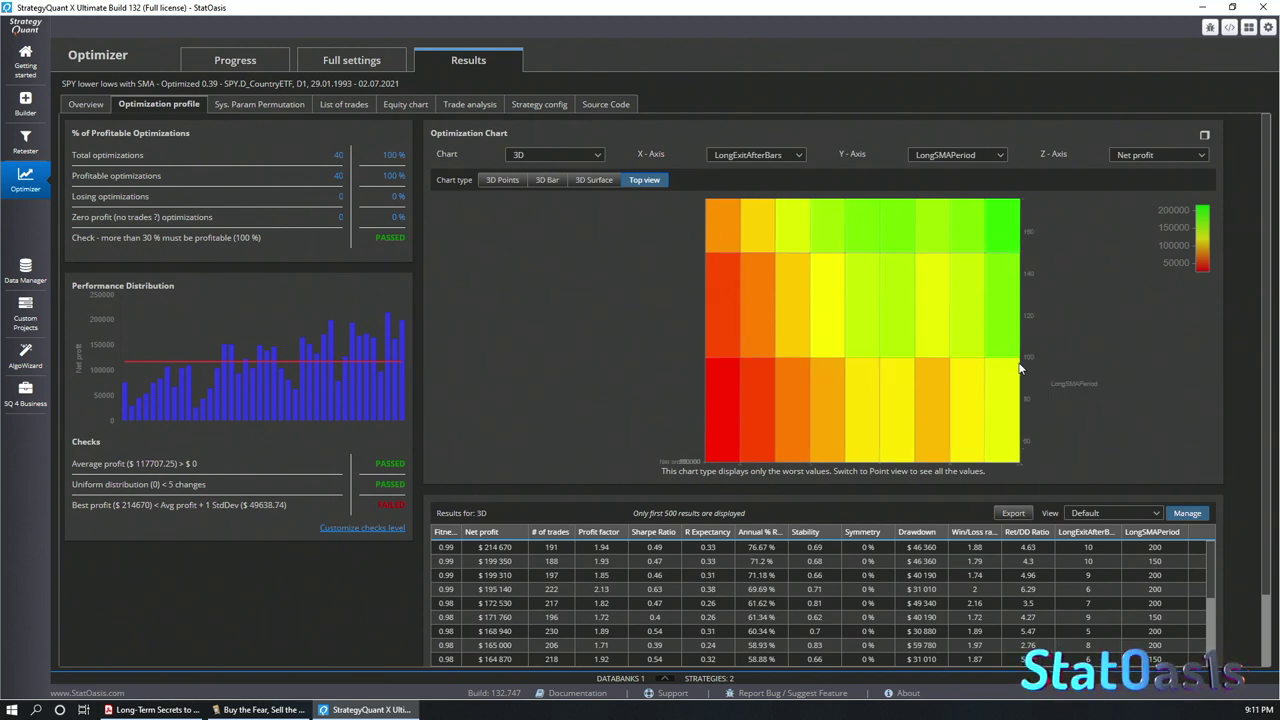
scroll(1020, 368, down, 1)
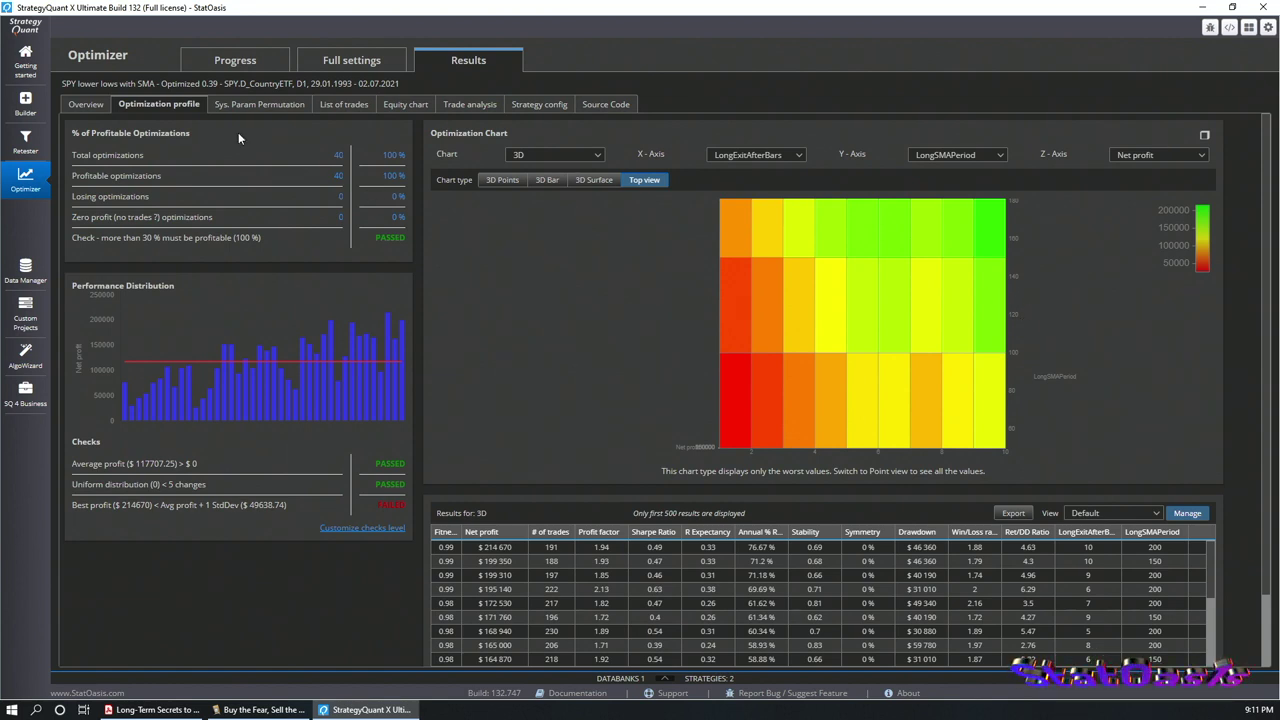
click(232, 68)
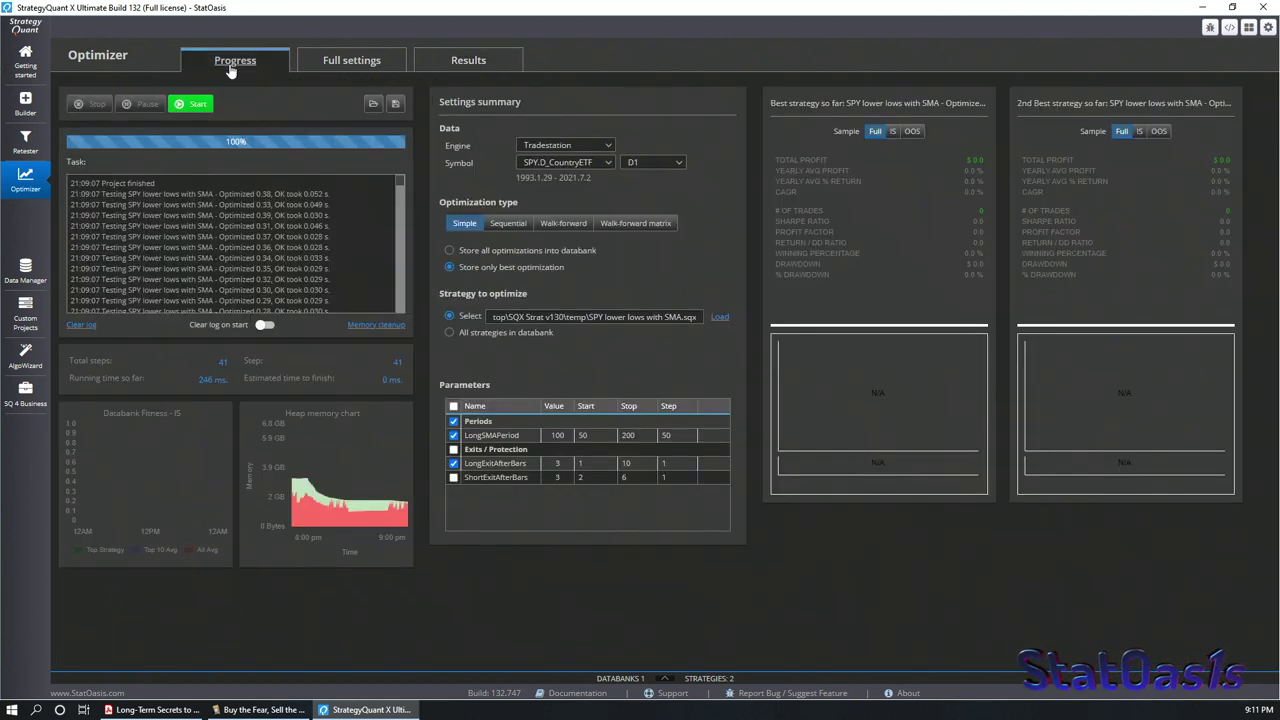
- Set the optimization ranges to 150 through 500 for LongSMAPeriod and 6 through 20 for LongExitAfterBars
click(584, 436)
text(15)
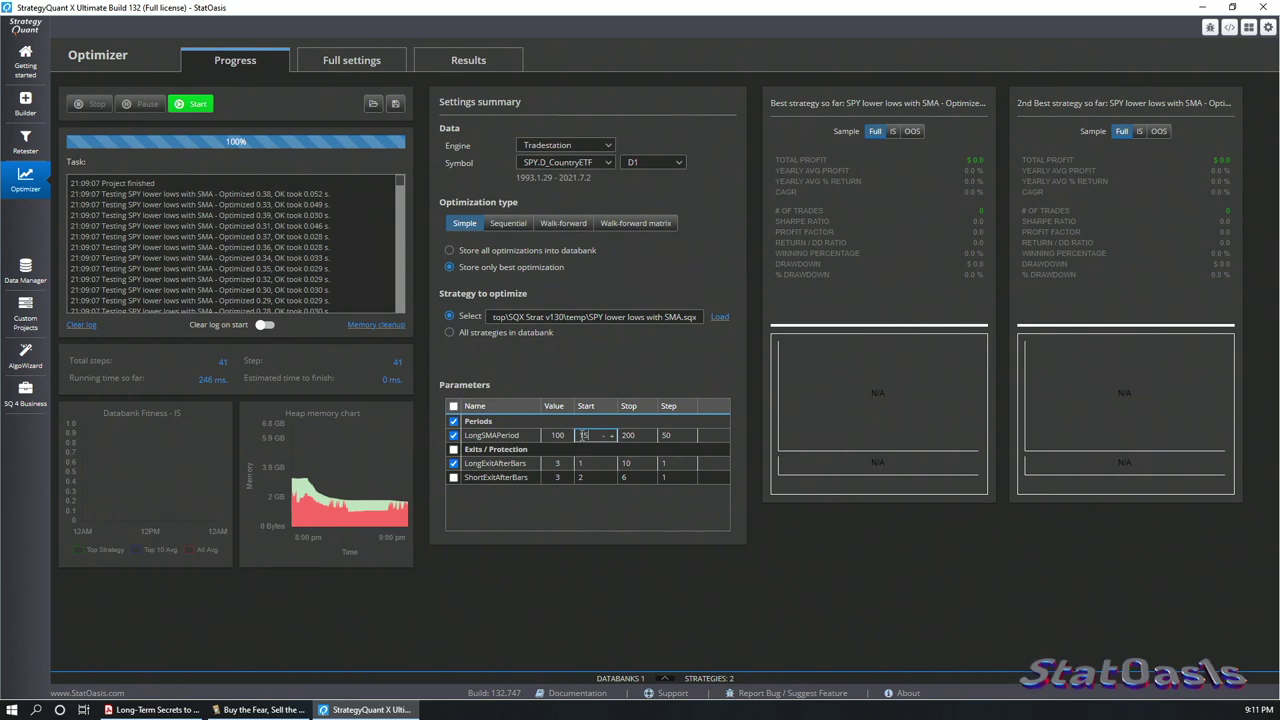
click(620, 435)
text(500)
click(588, 463)
text(6)
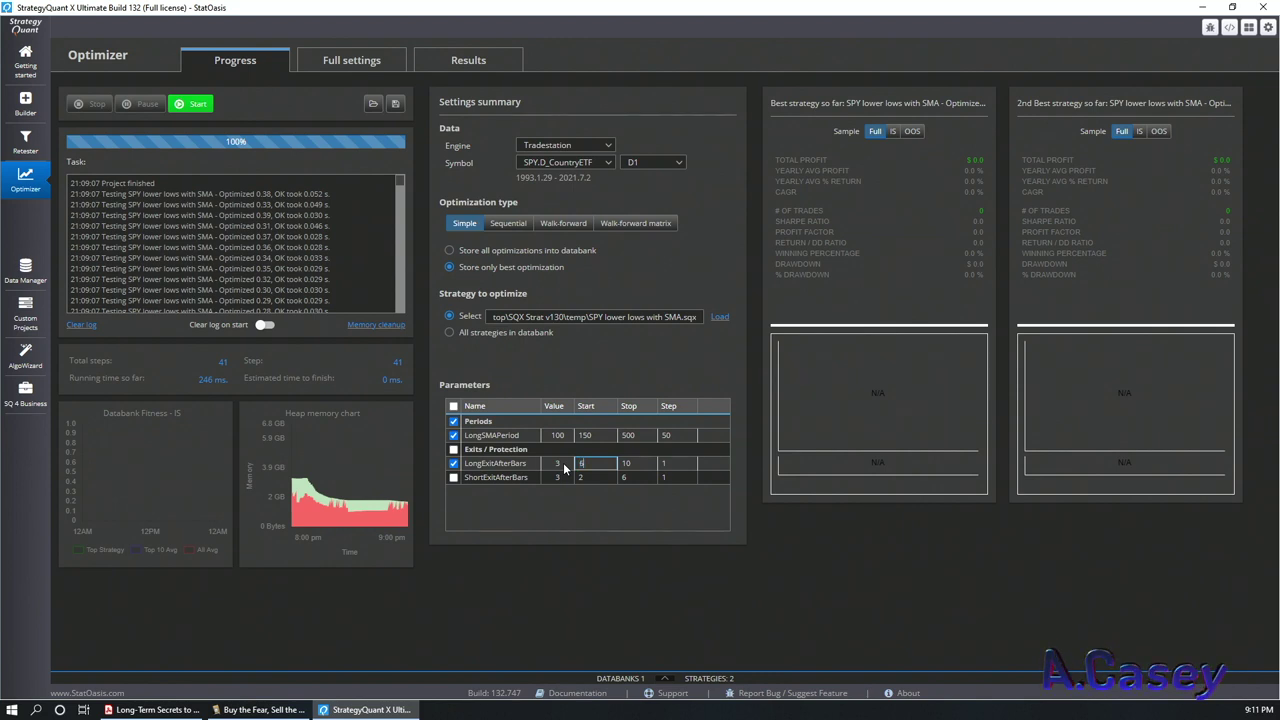
click(626, 462)
text(20)
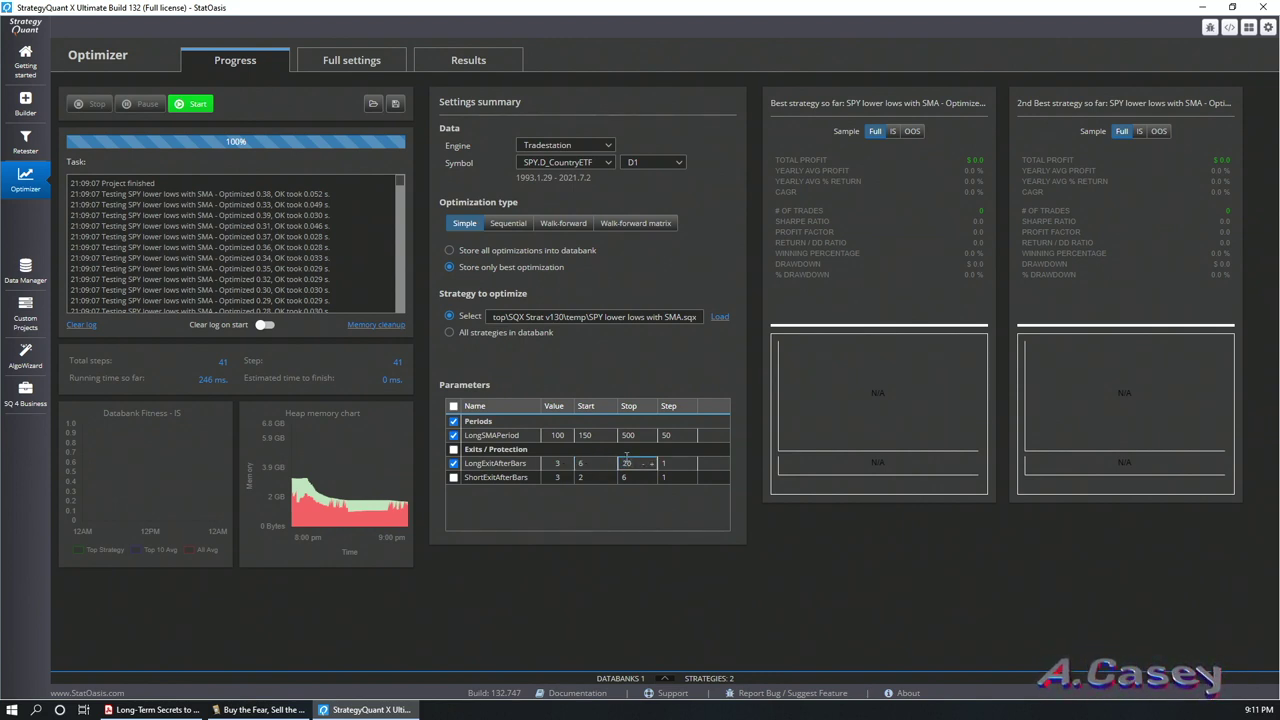
key(Return)
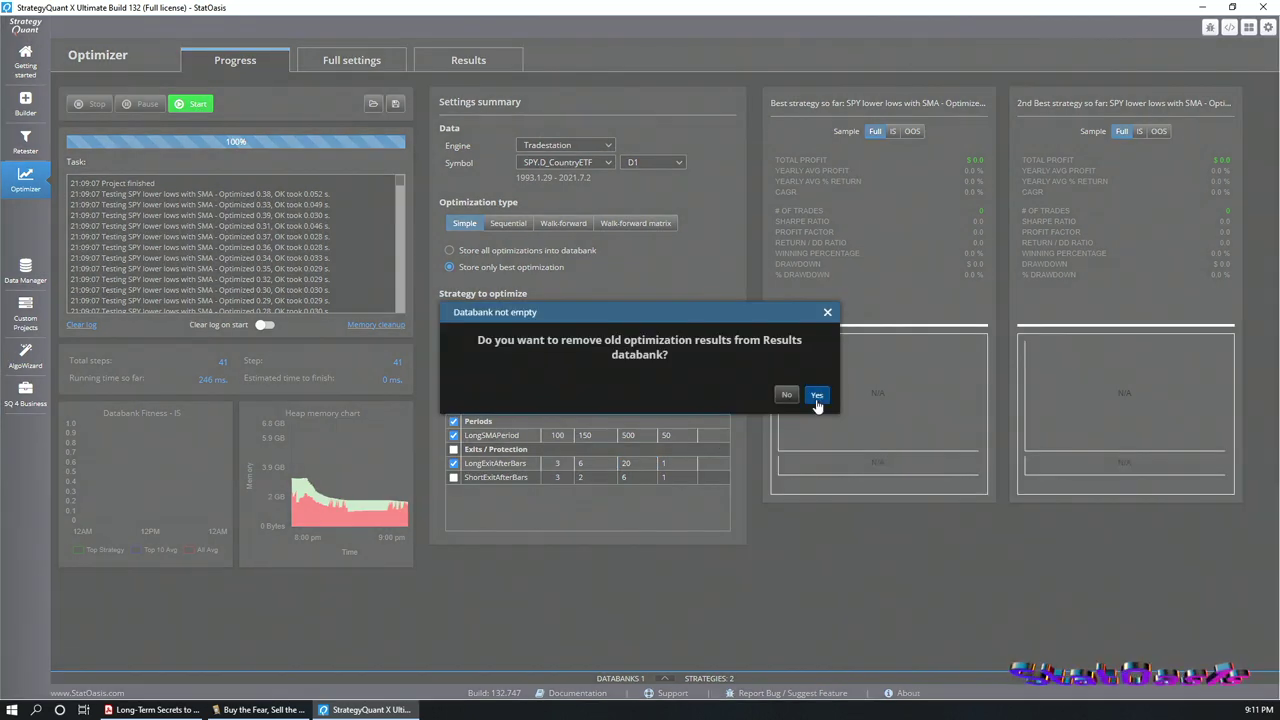
- Run the optimization with the old databank results removed, and open the optimized strategy's optimization profile
click(819, 398)
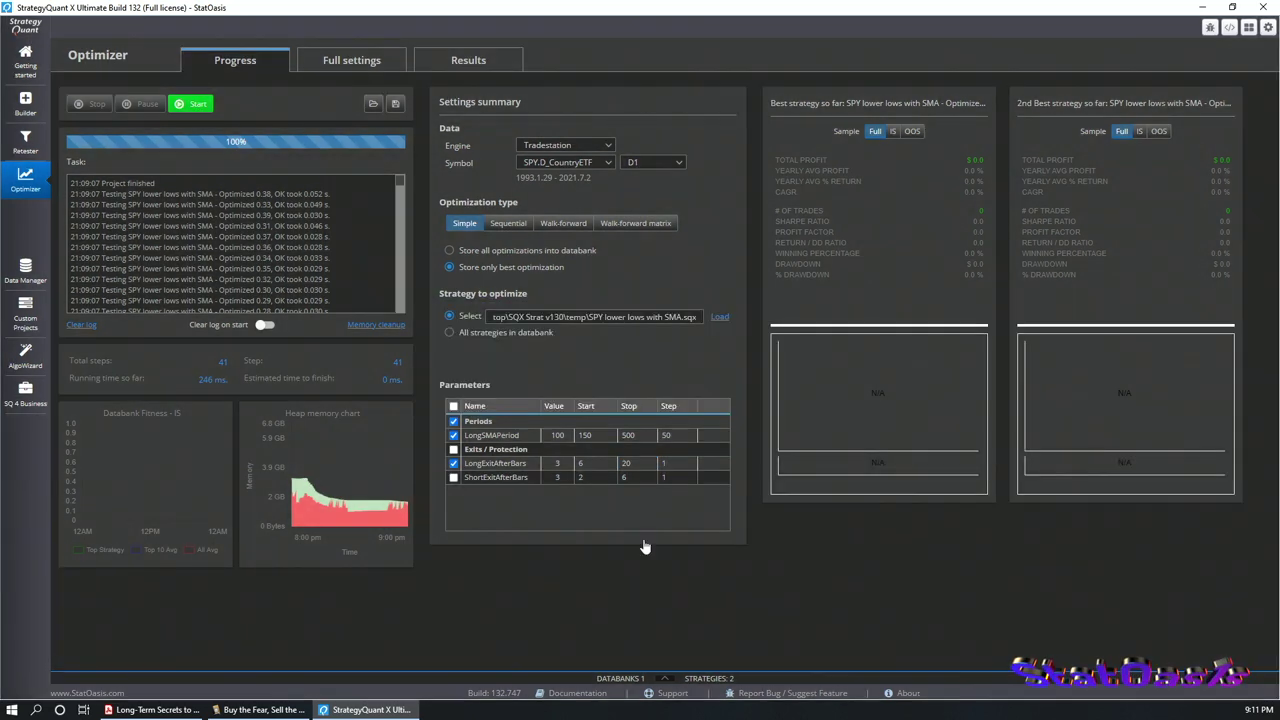
click(664, 678)
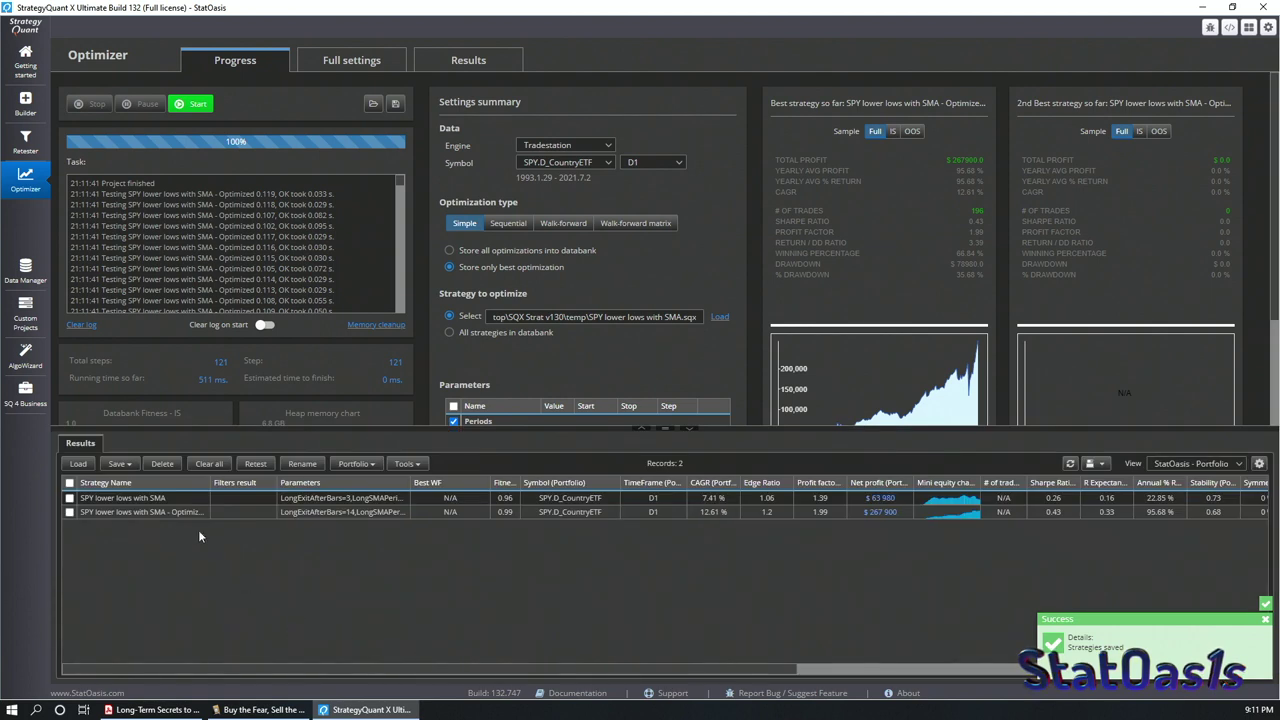
click(175, 512)
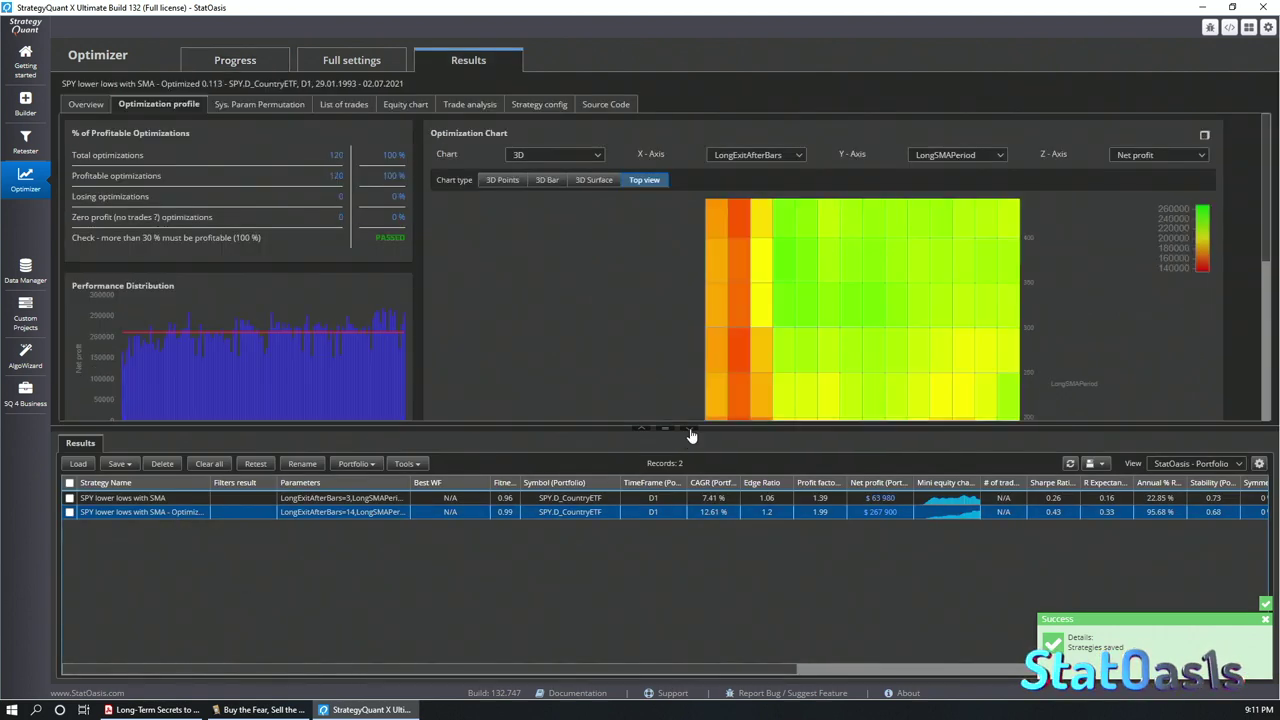
click(690, 430)
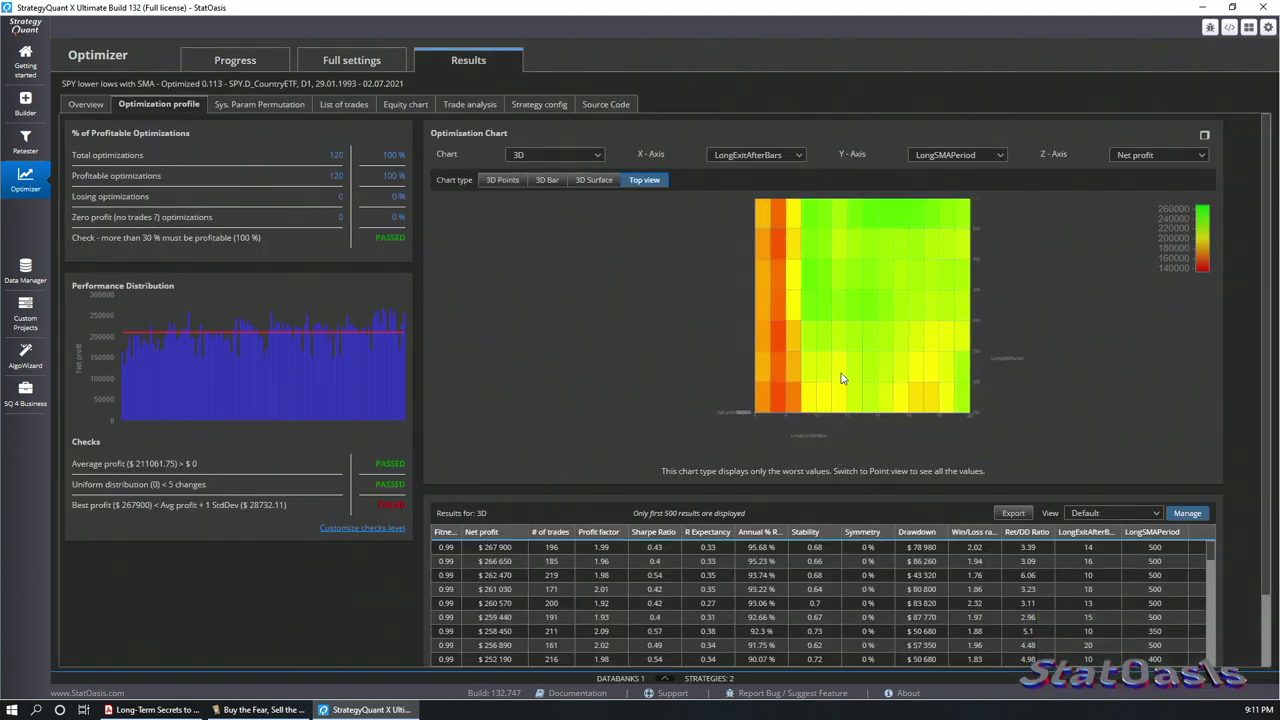
- Examine net profit by LongExitAfterBars and LongSMAPeriod in the Top view and 3D Bar charts from several angles
drag(831, 309, 687, 288)
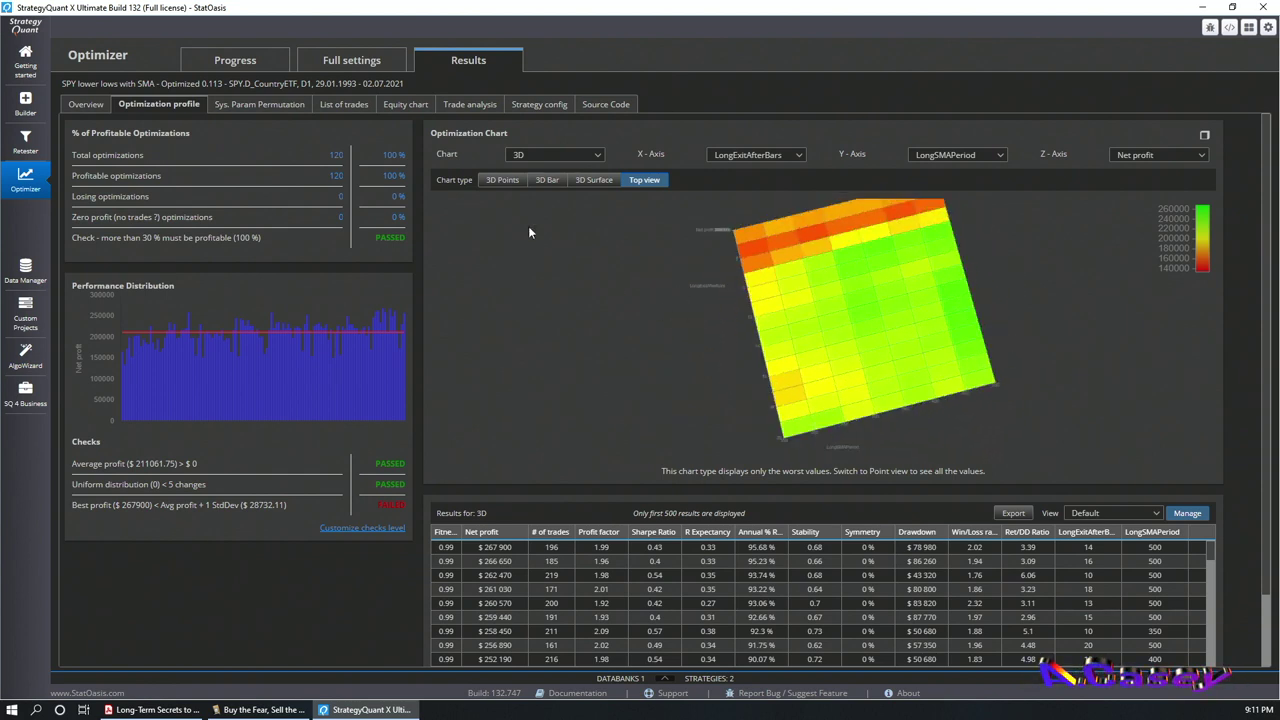
click(545, 181)
mouse_move(897, 384)
mouse_down()
mouse_move(905, 412)
mouse_move(1002, 423)
mouse_move(852, 418)
mouse_move(923, 389)
mouse_up()
scroll(923, 389, down, 2)
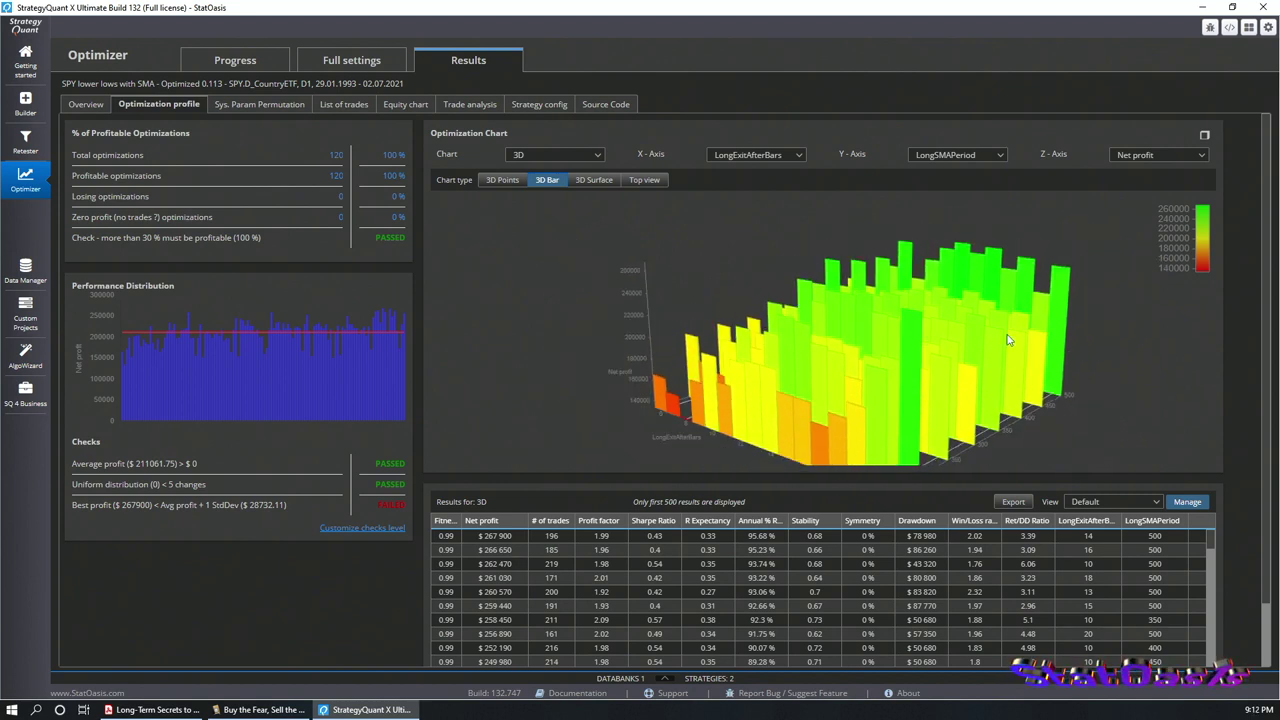
drag(1045, 412, 1012, 436)
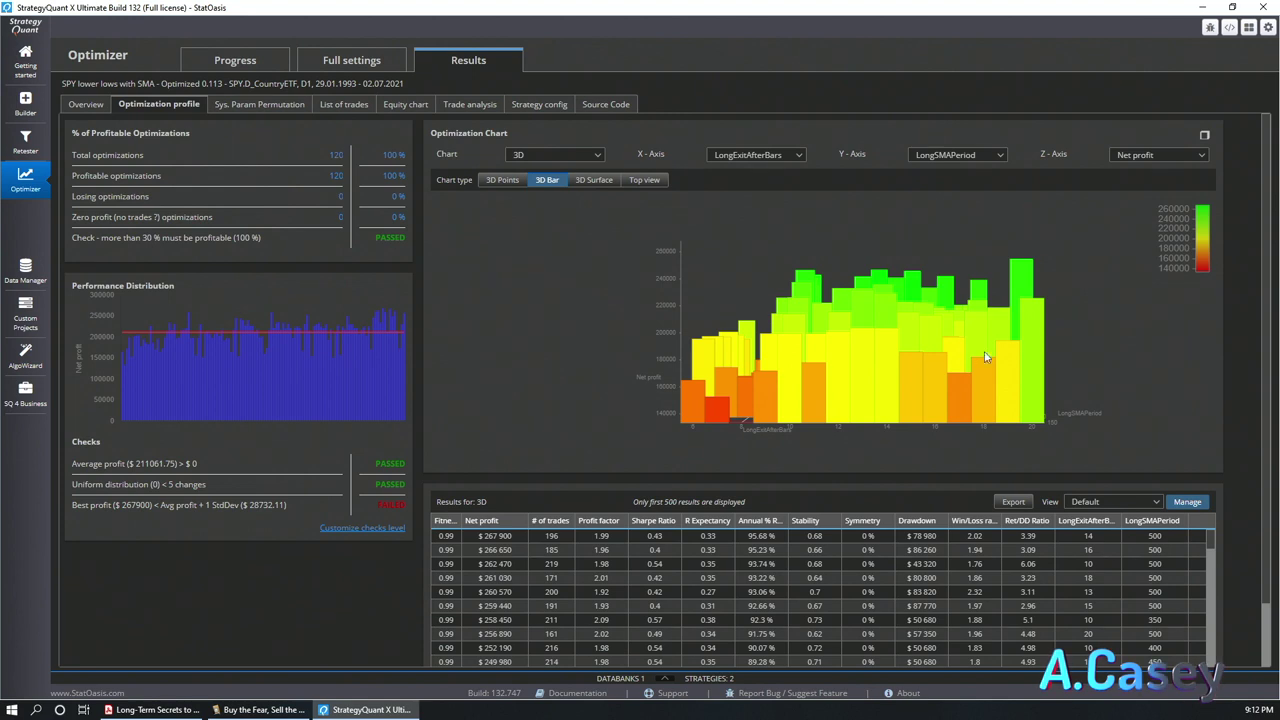
drag(996, 354, 986, 369)
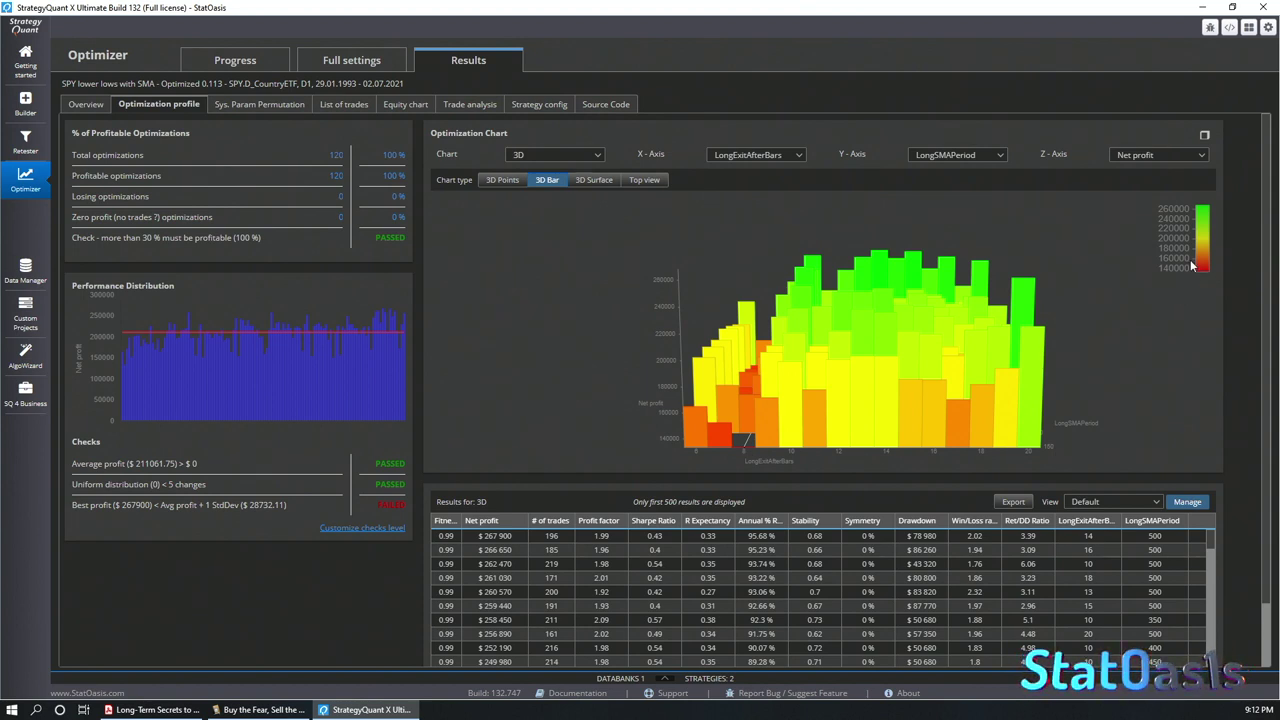
drag(1082, 306, 630, 210)
click(644, 180)
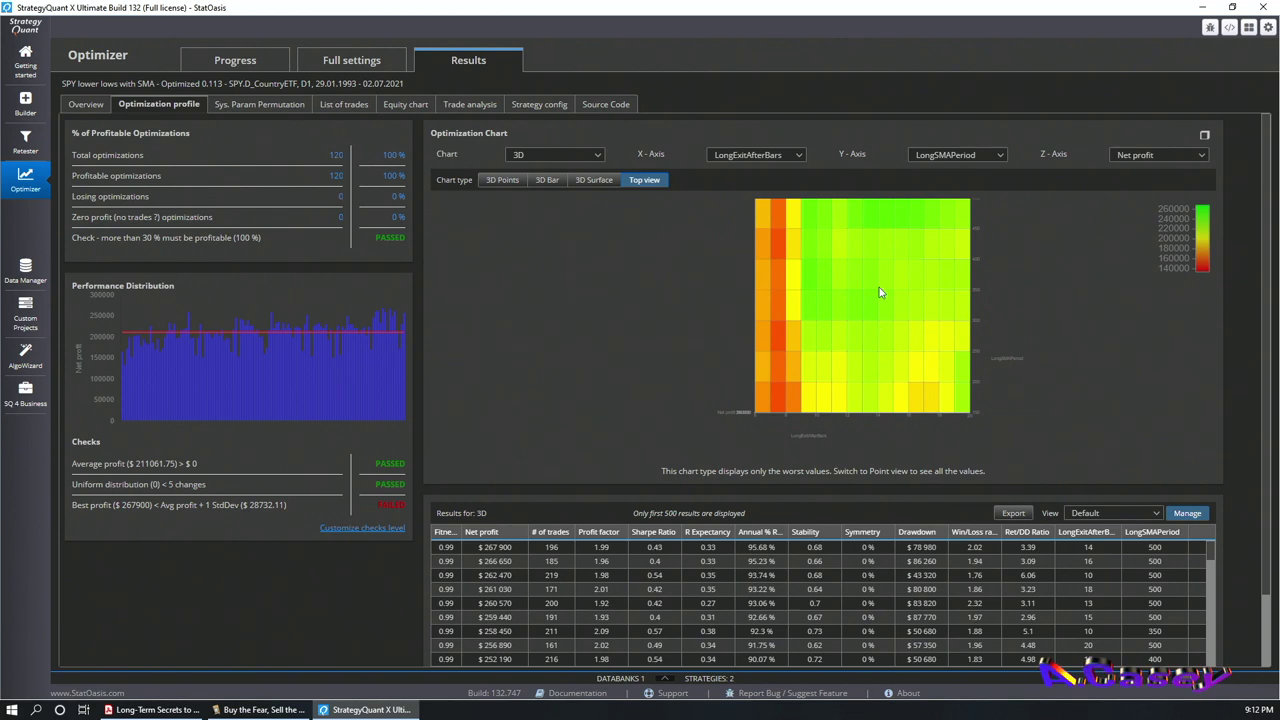
- Plot Max DD % on the optimization chart's Z-axis and inspect its top-view heatmap up close
click(1172, 156)
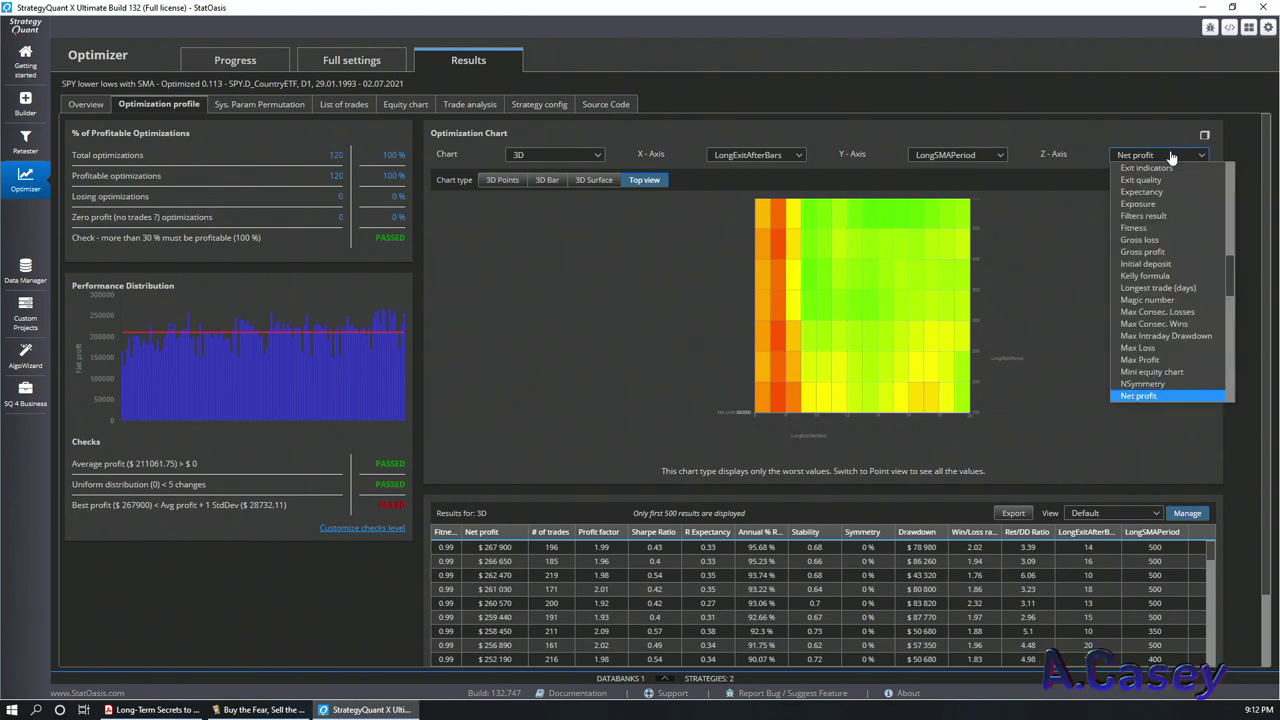
scroll(1160, 170, up, 3)
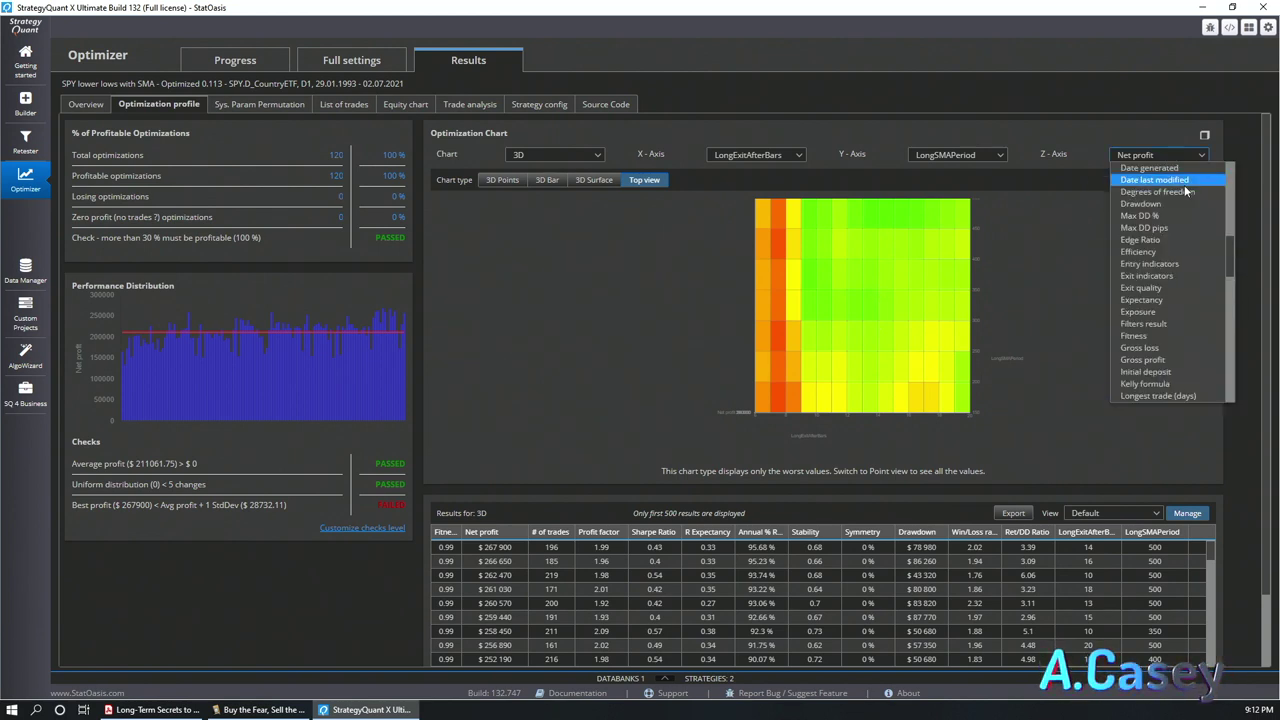
click(1180, 215)
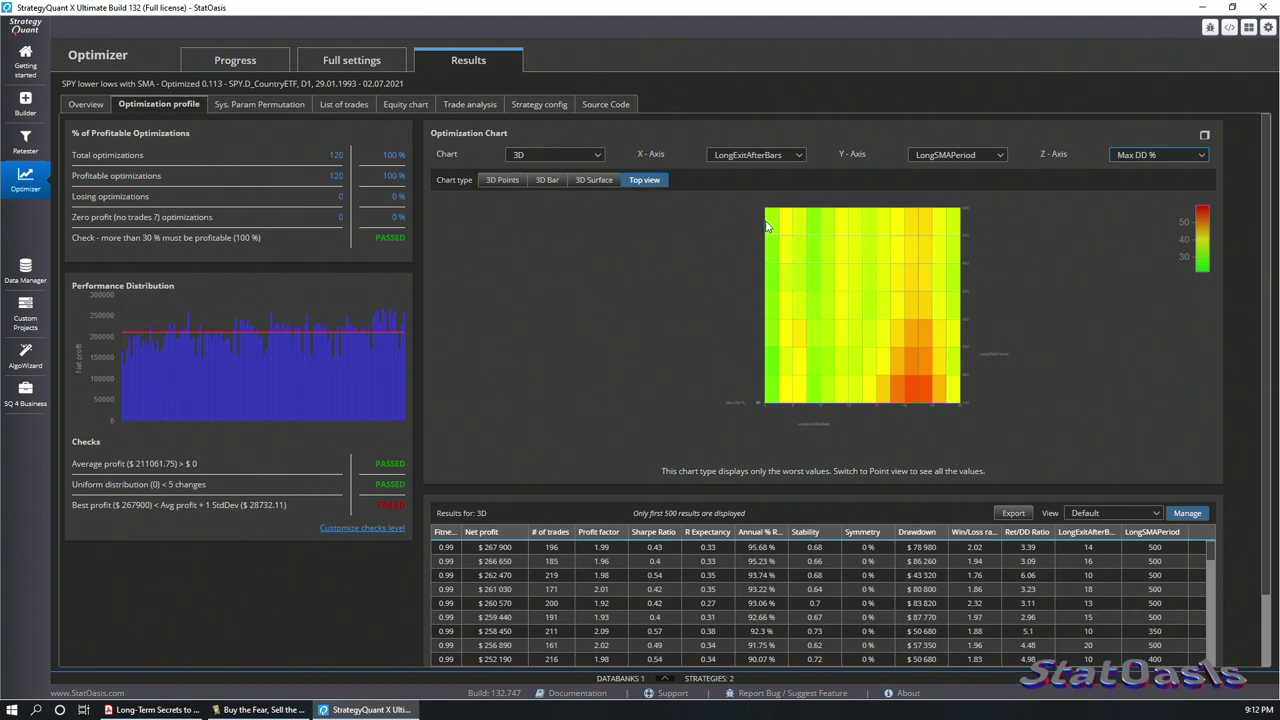
scroll(777, 387, up, 2)
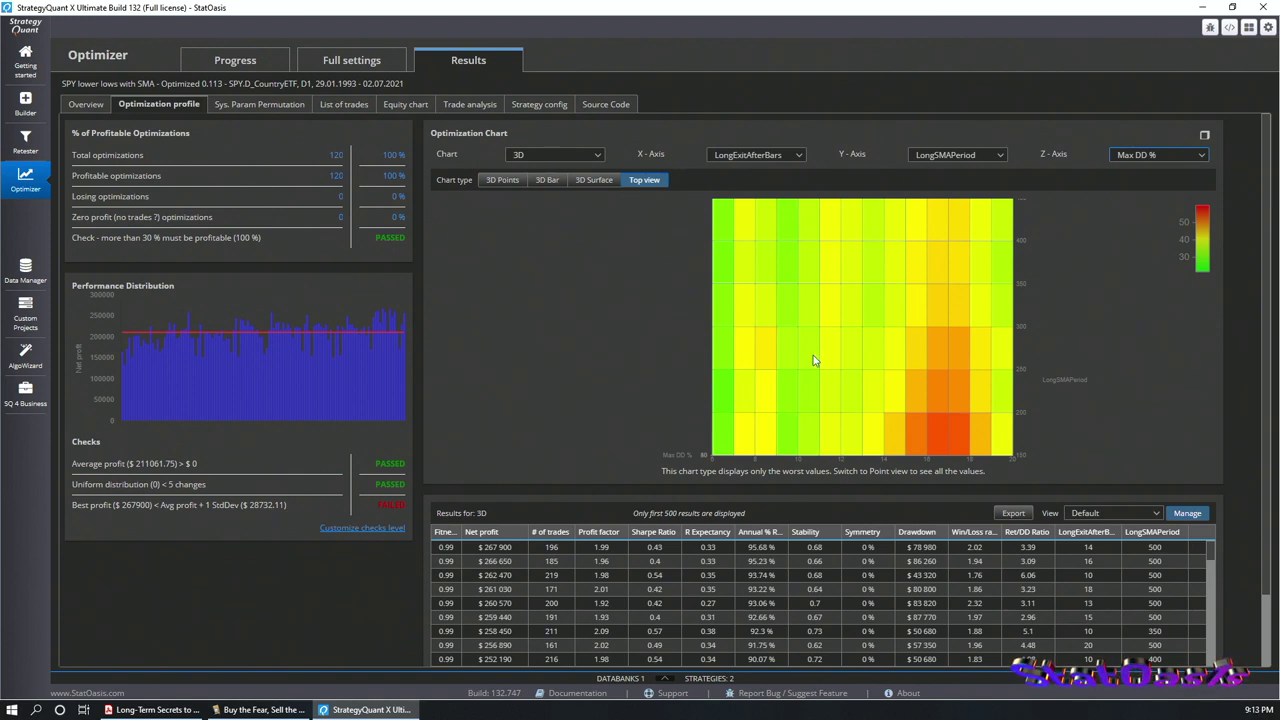
- Examine Max DD % across exit bars and SMA periods as a 3D Surface from several angles
click(593, 180)
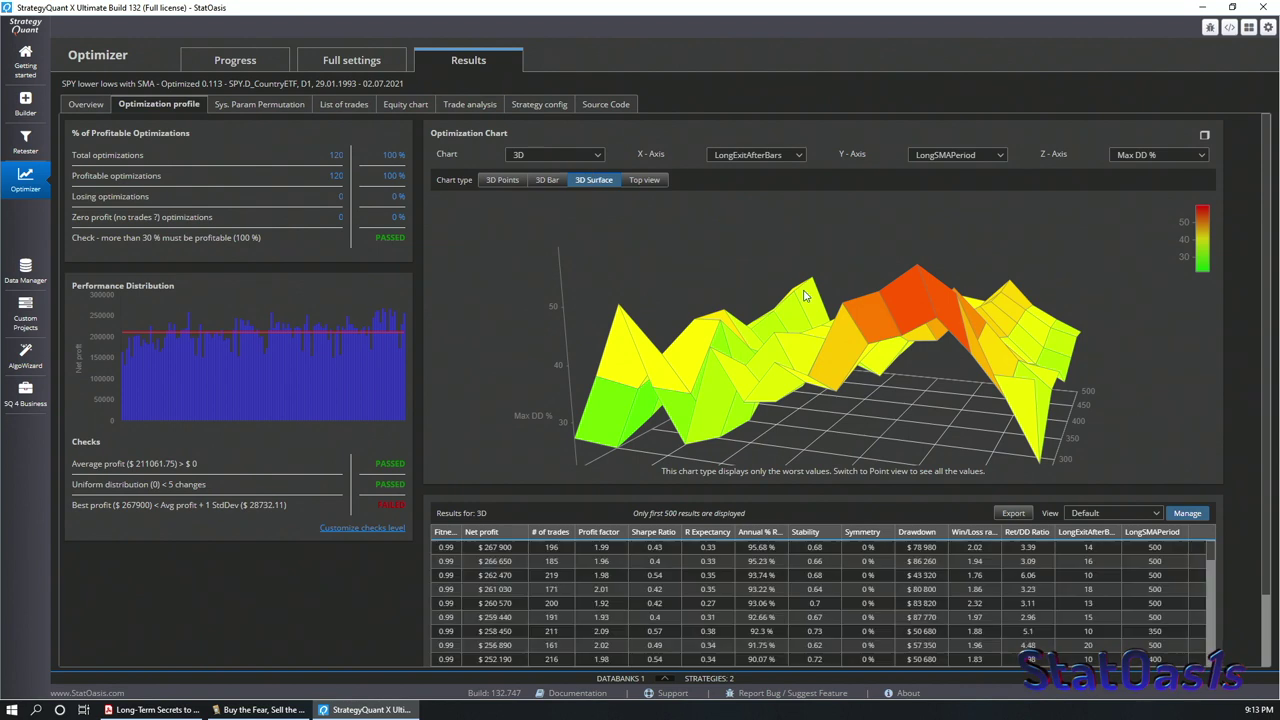
drag(864, 316, 804, 316)
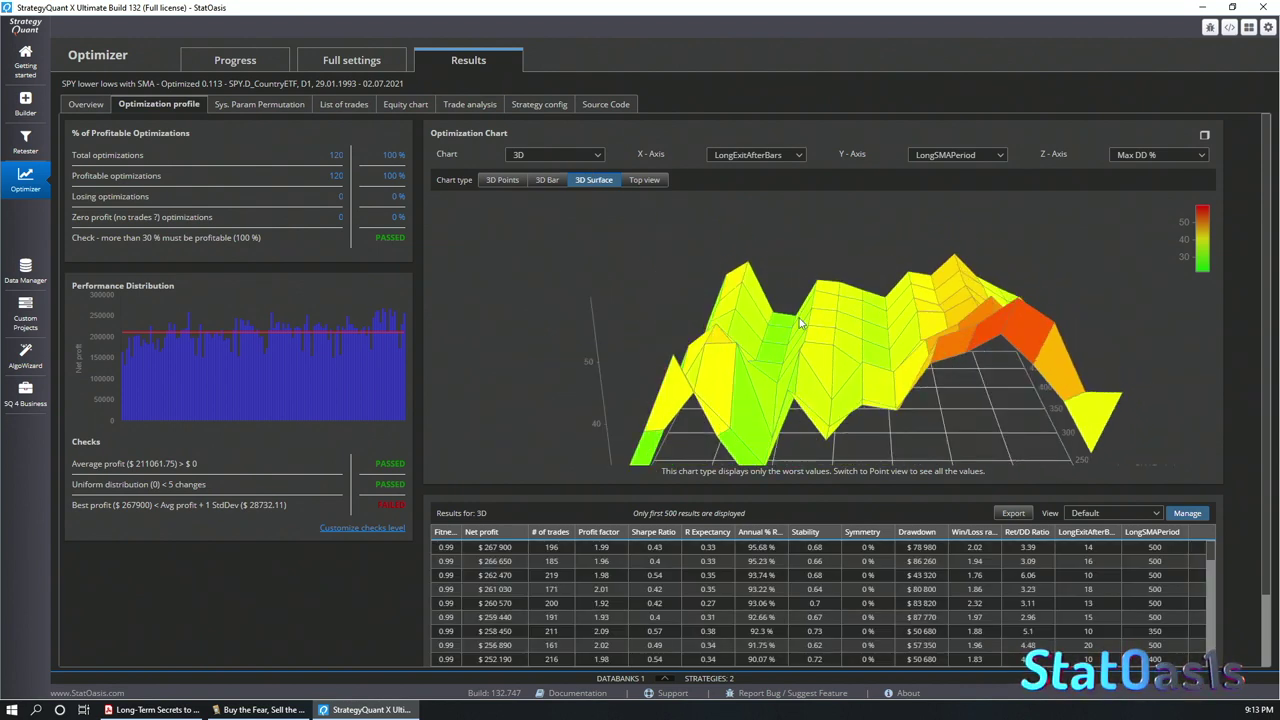
drag(796, 418, 798, 445)
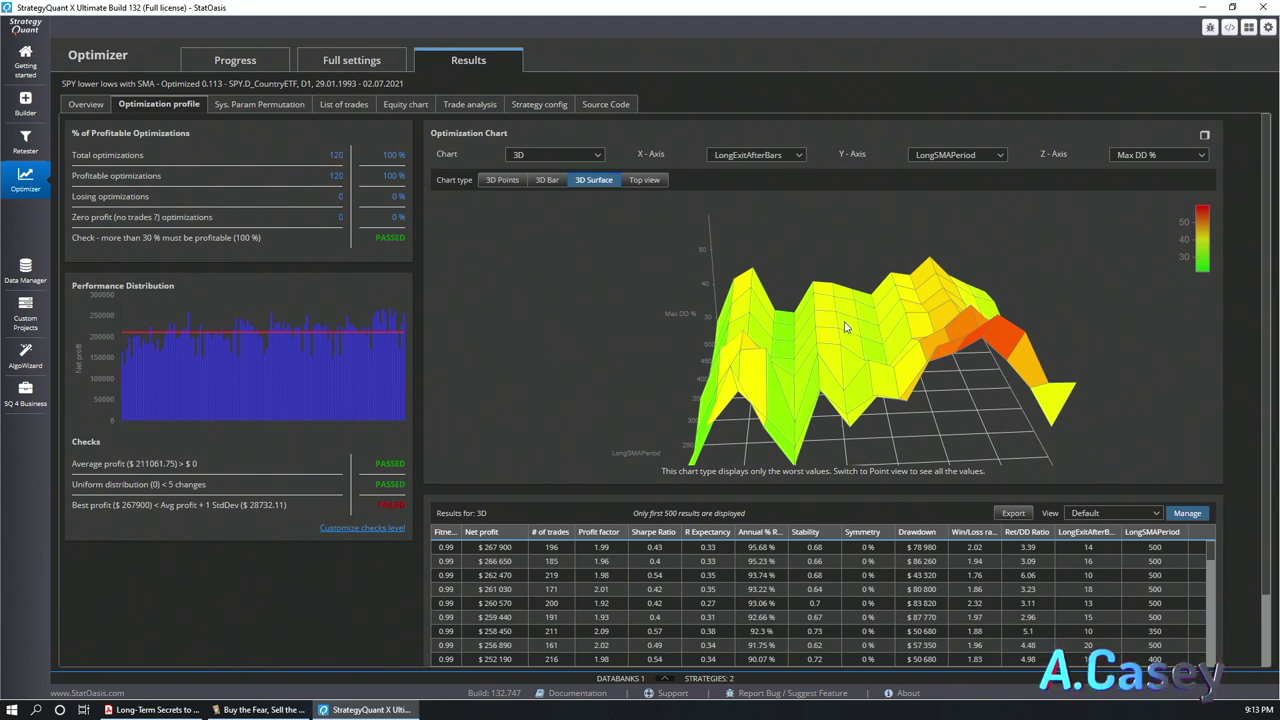
drag(774, 413, 669, 381)
drag(822, 397, 775, 388)
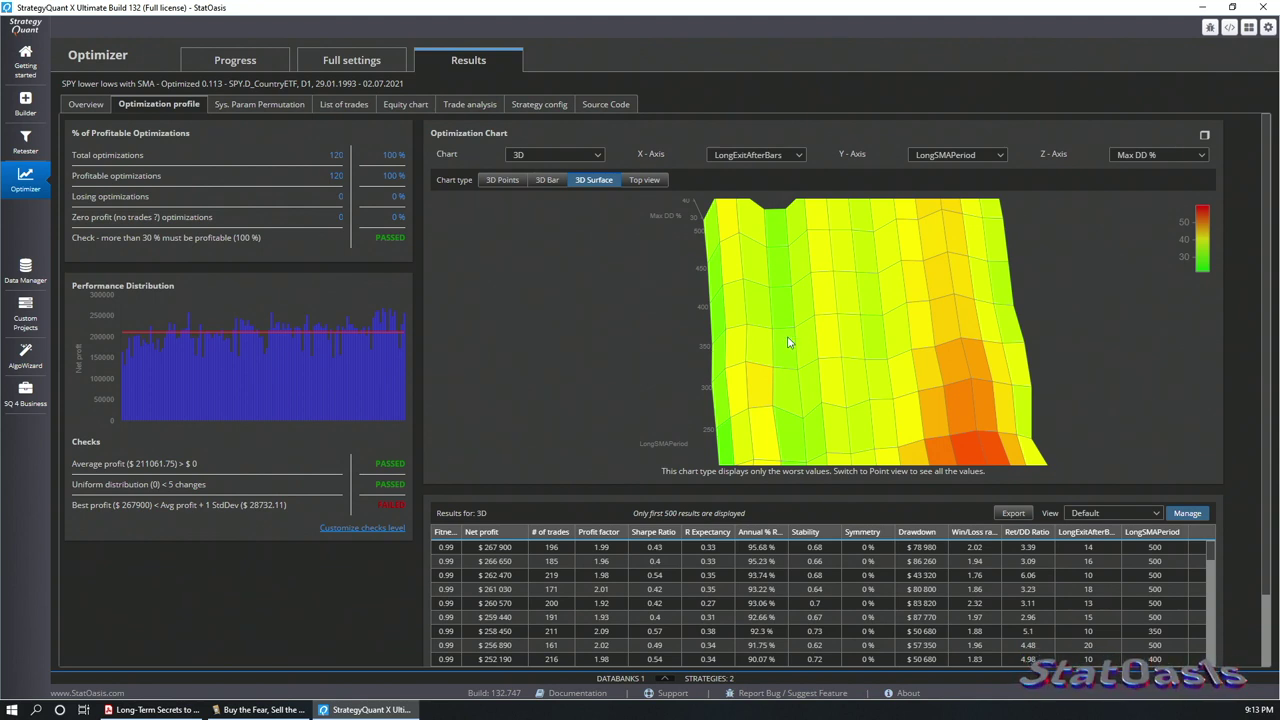
drag(791, 385, 793, 302)
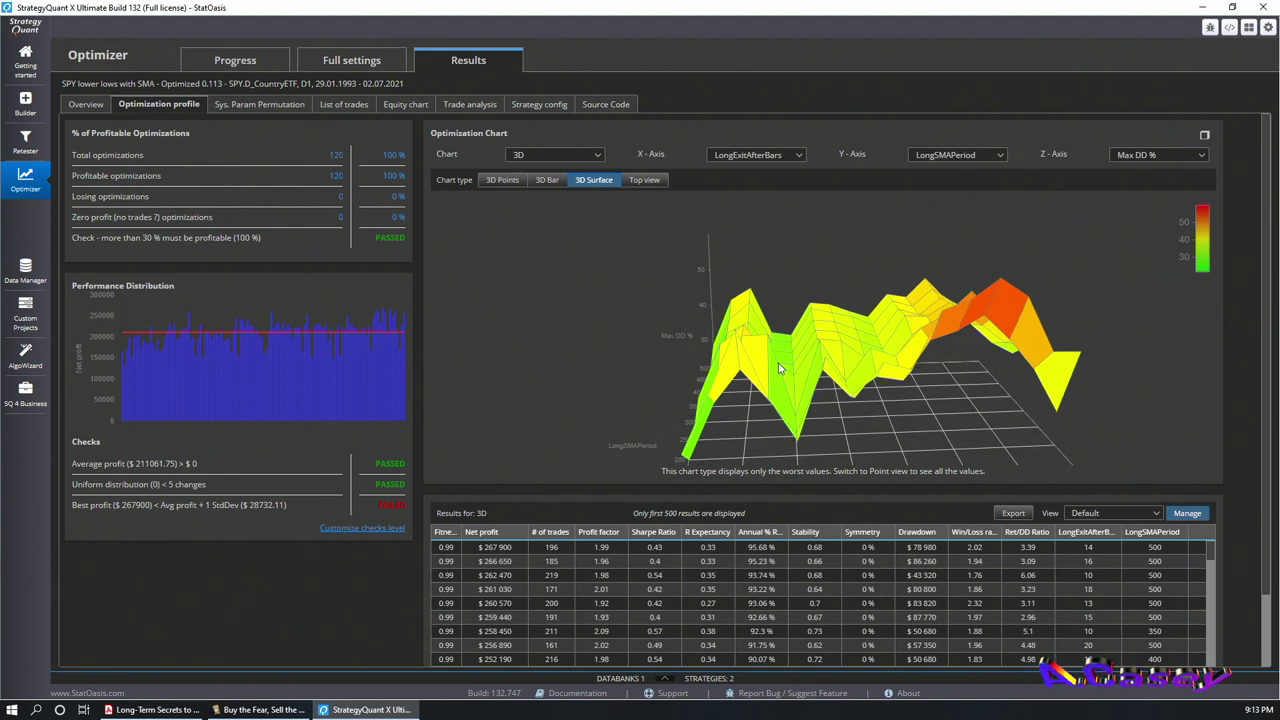
drag(780, 369, 785, 459)
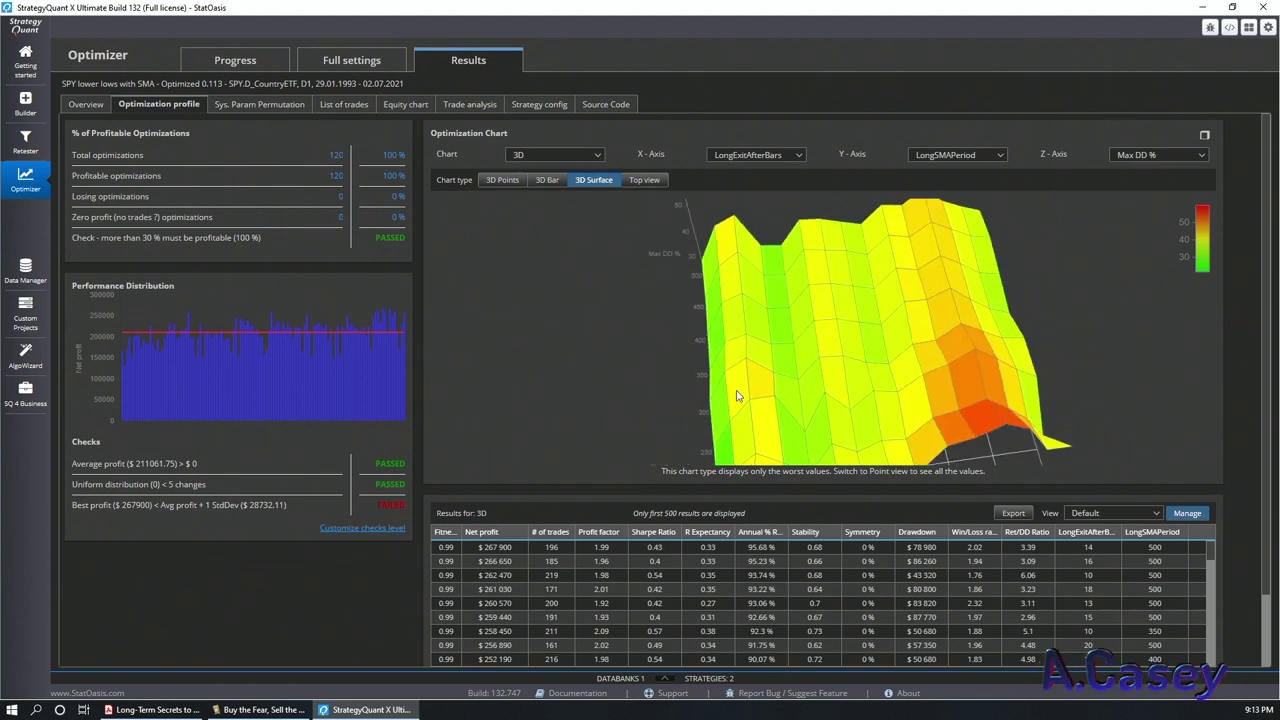
click(1155, 155)
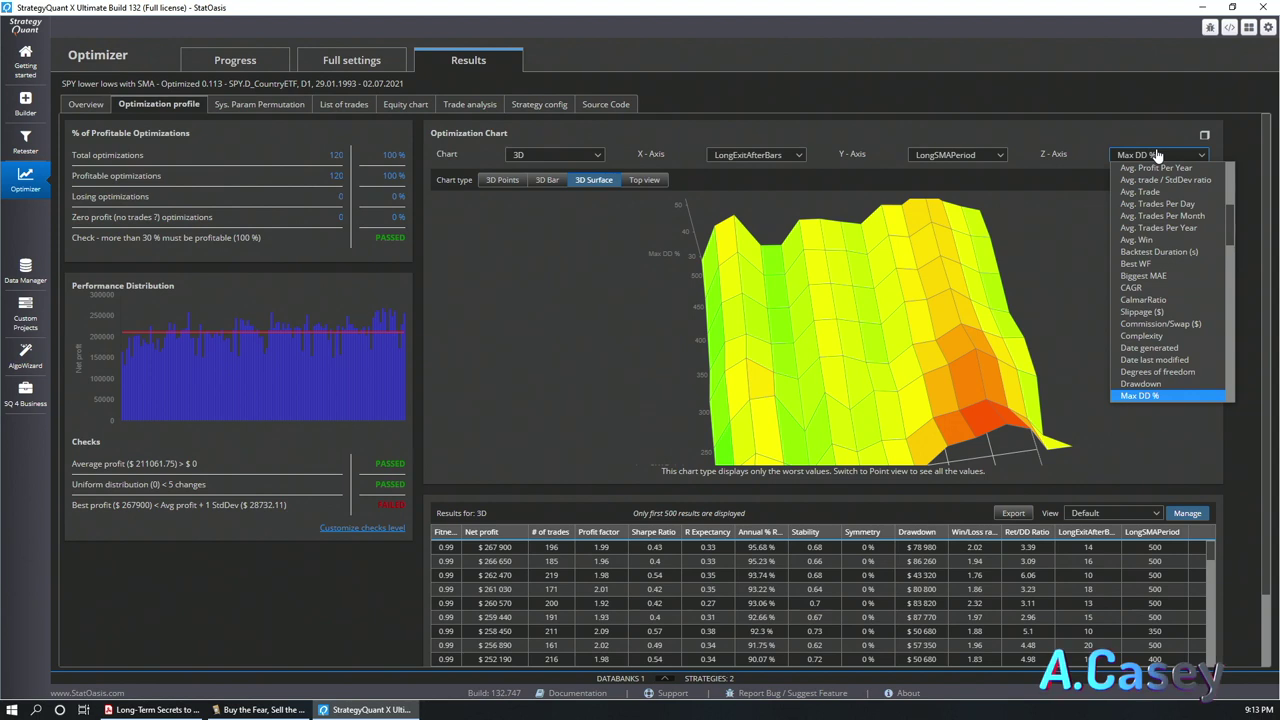
scroll(1161, 206, down, 20)
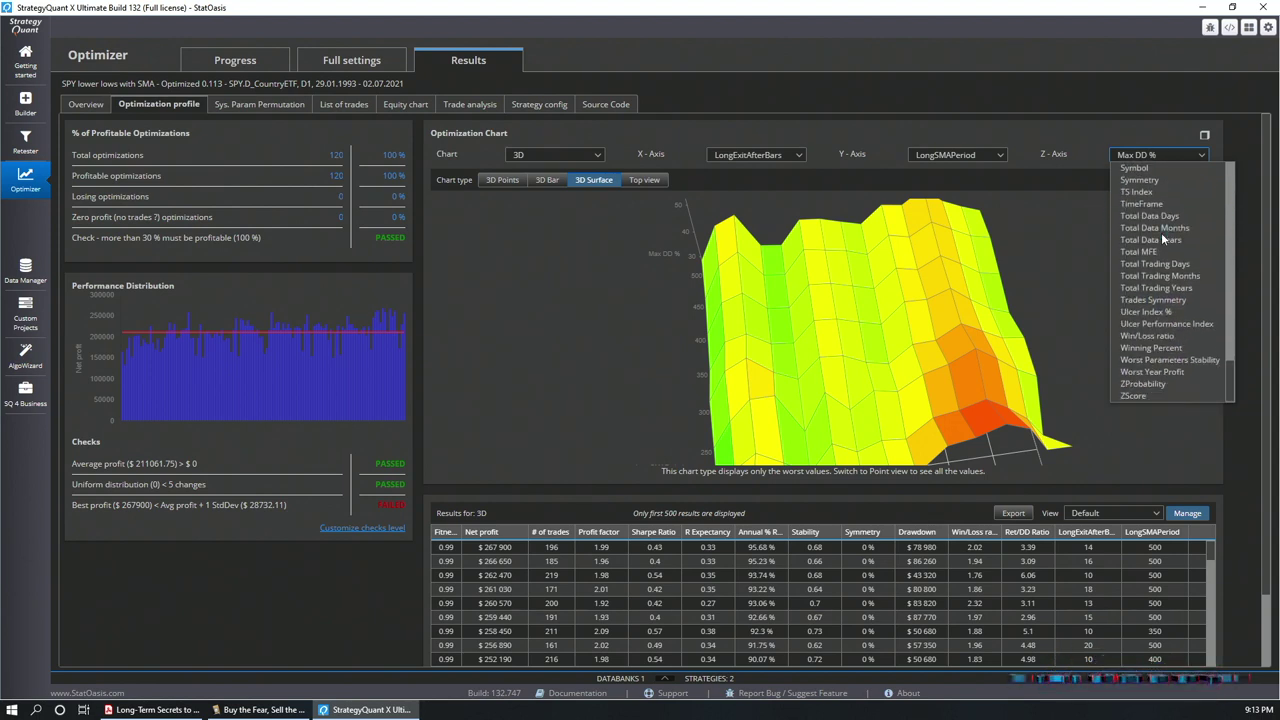
click(1152, 299)
- Plot # of trades on the Z-axis and examine its 3D Surface along both the LongExitAfterBars and LongSMAPeriod axes
click(1167, 158)
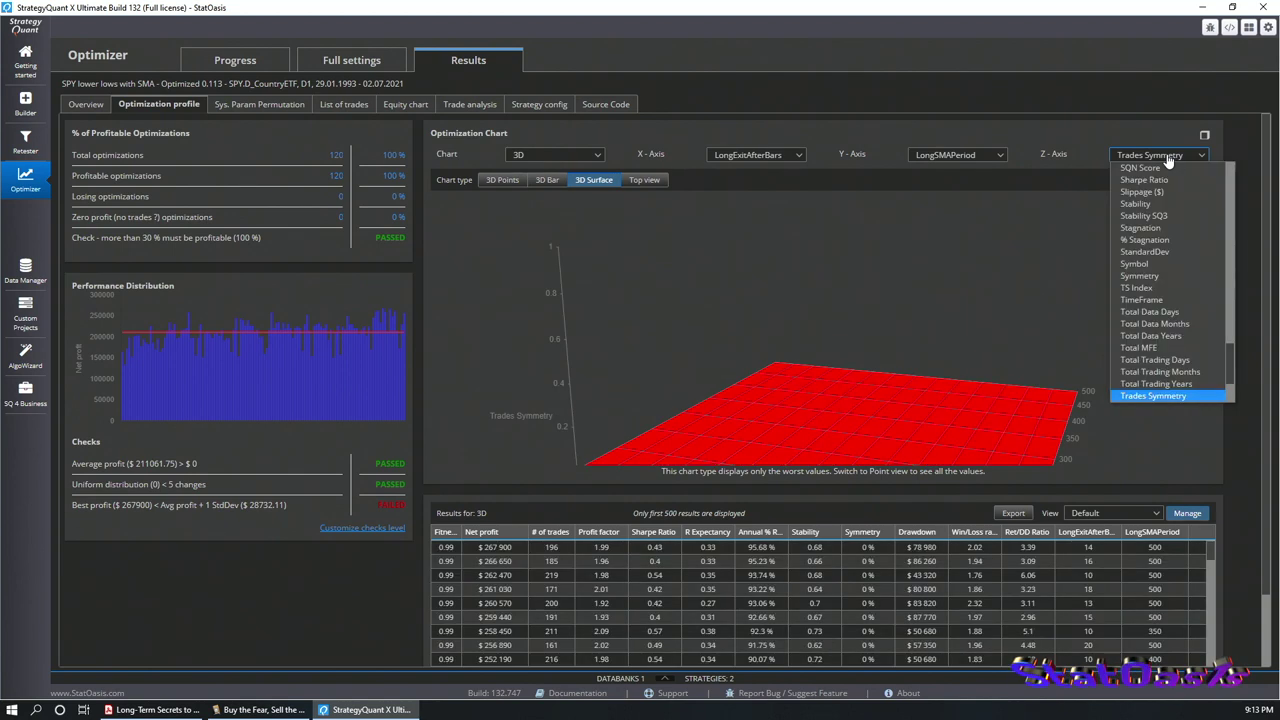
scroll(1167, 162, up, 7)
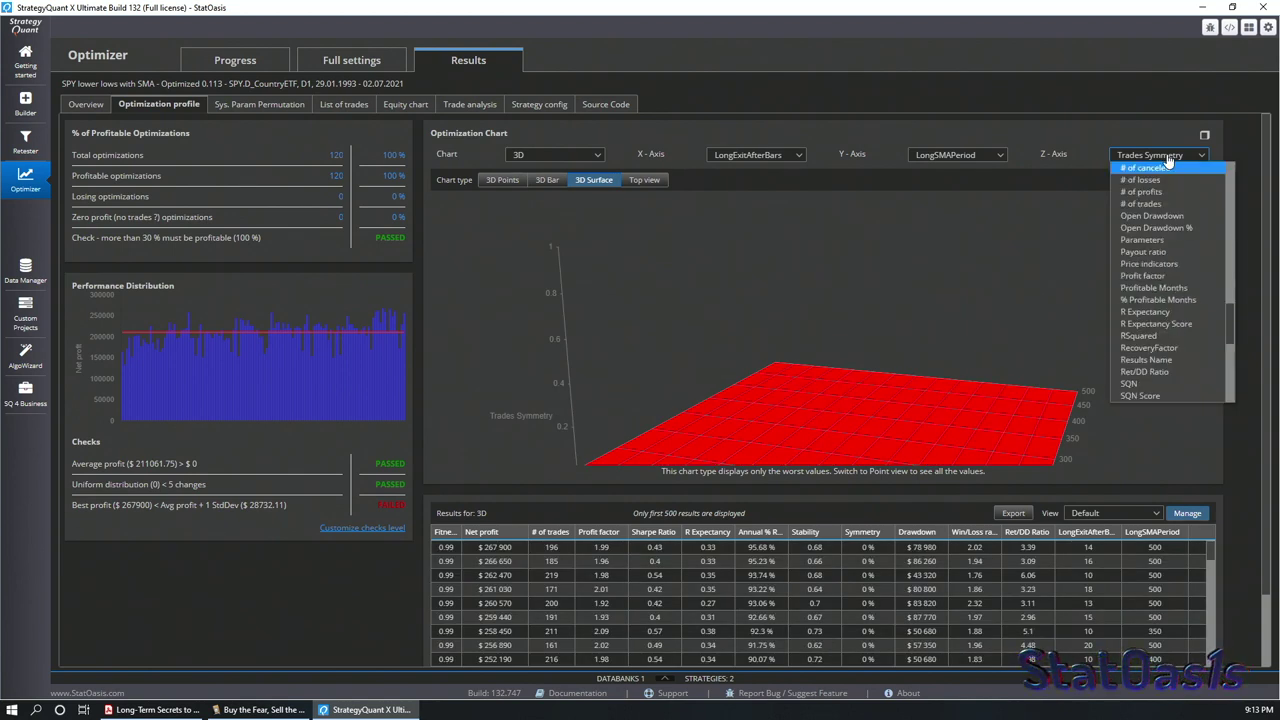
click(1165, 204)
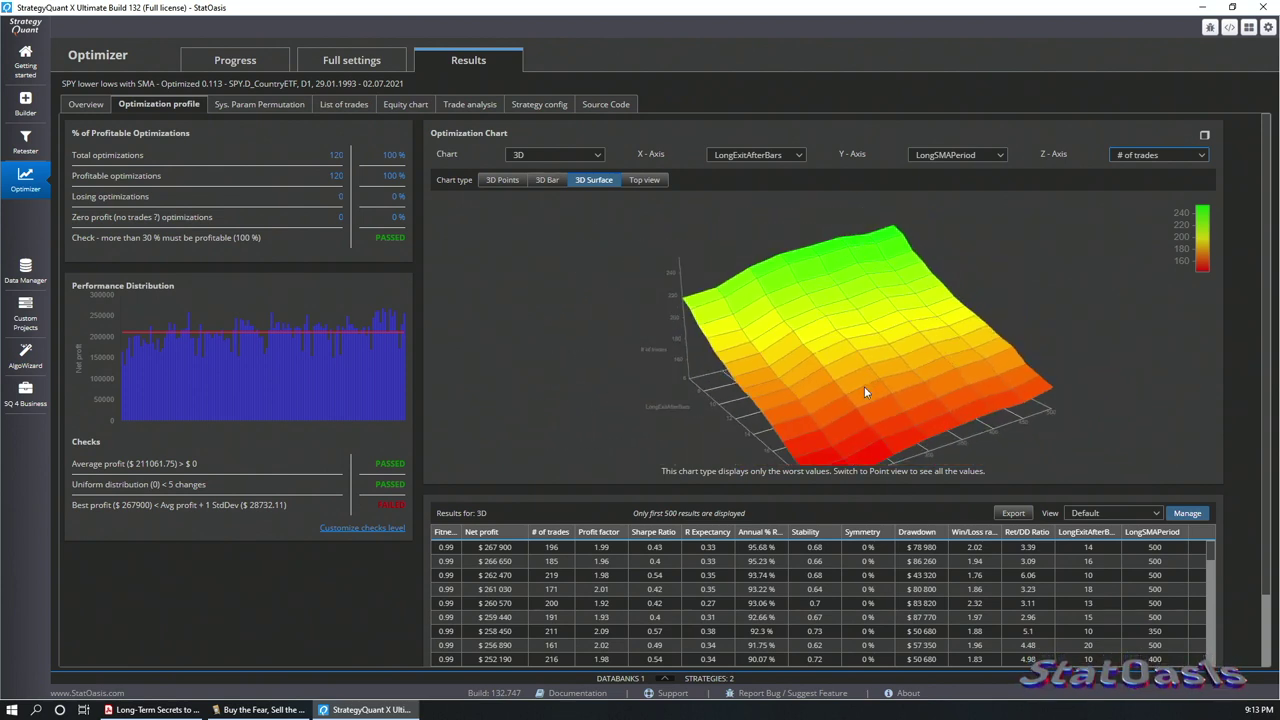
drag(897, 380, 626, 353)
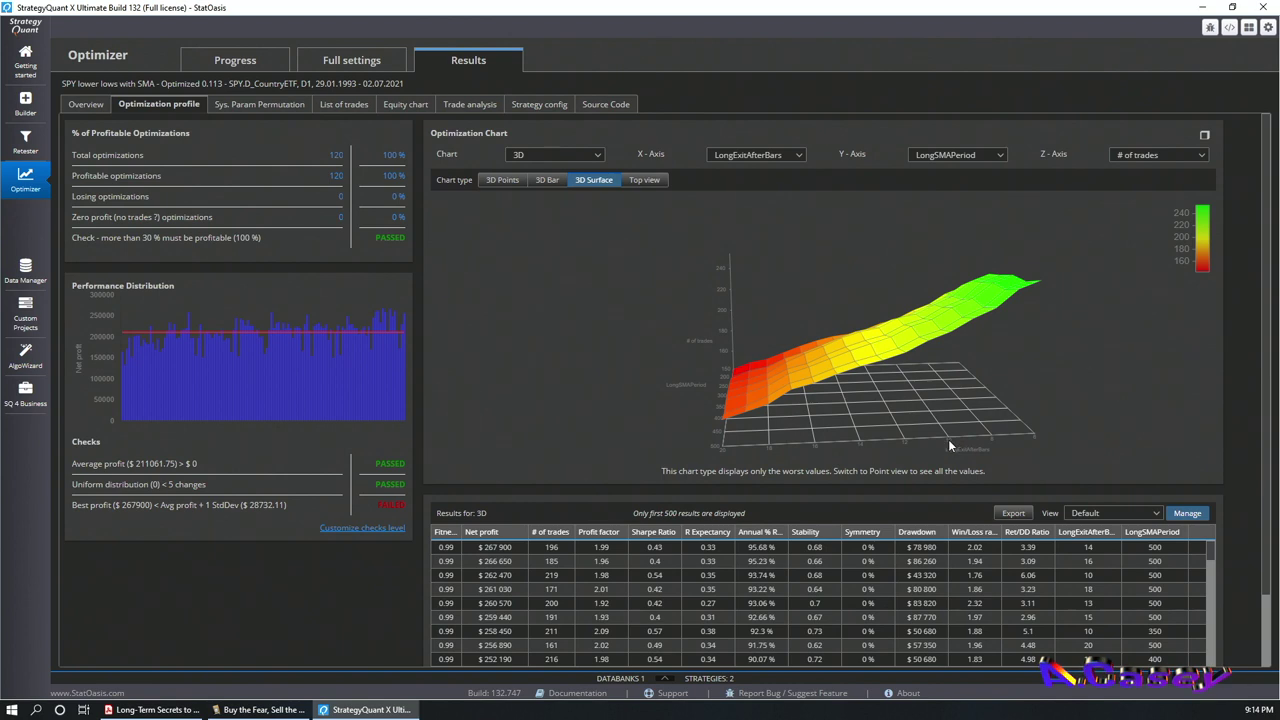
drag(948, 435, 1145, 371)
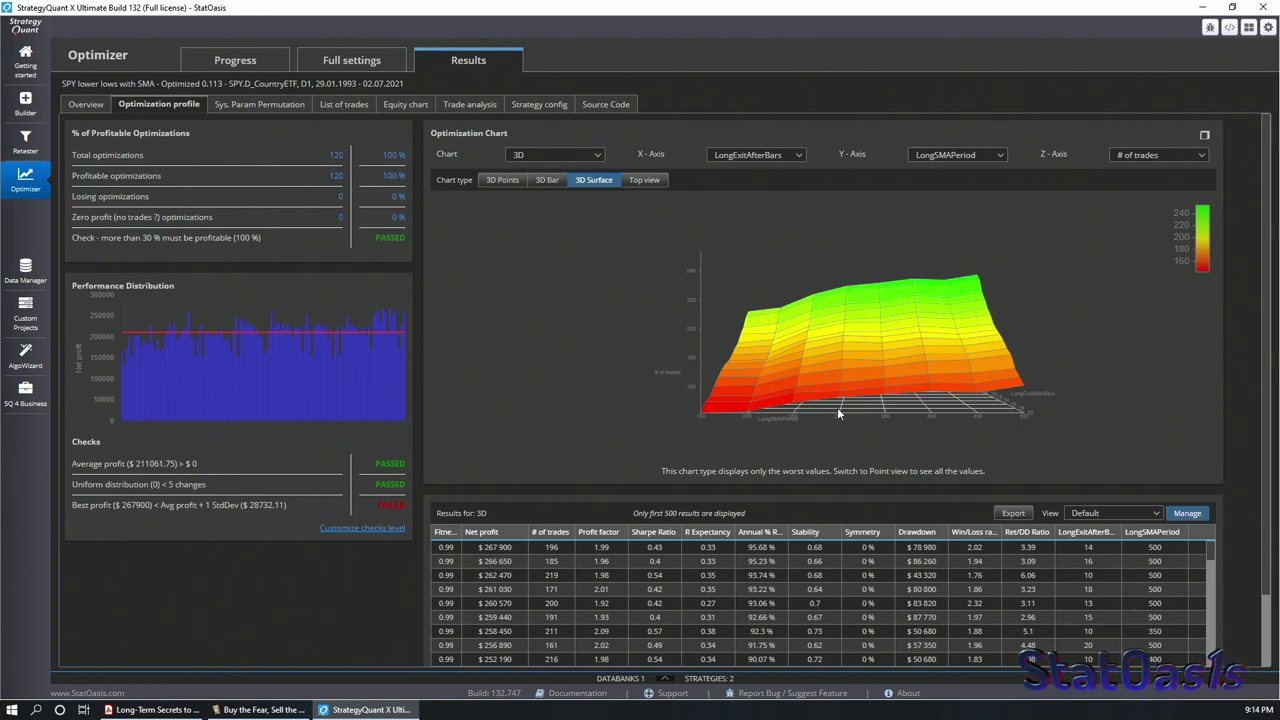
drag(811, 412, 891, 398)
scroll(891, 398, up, 2)
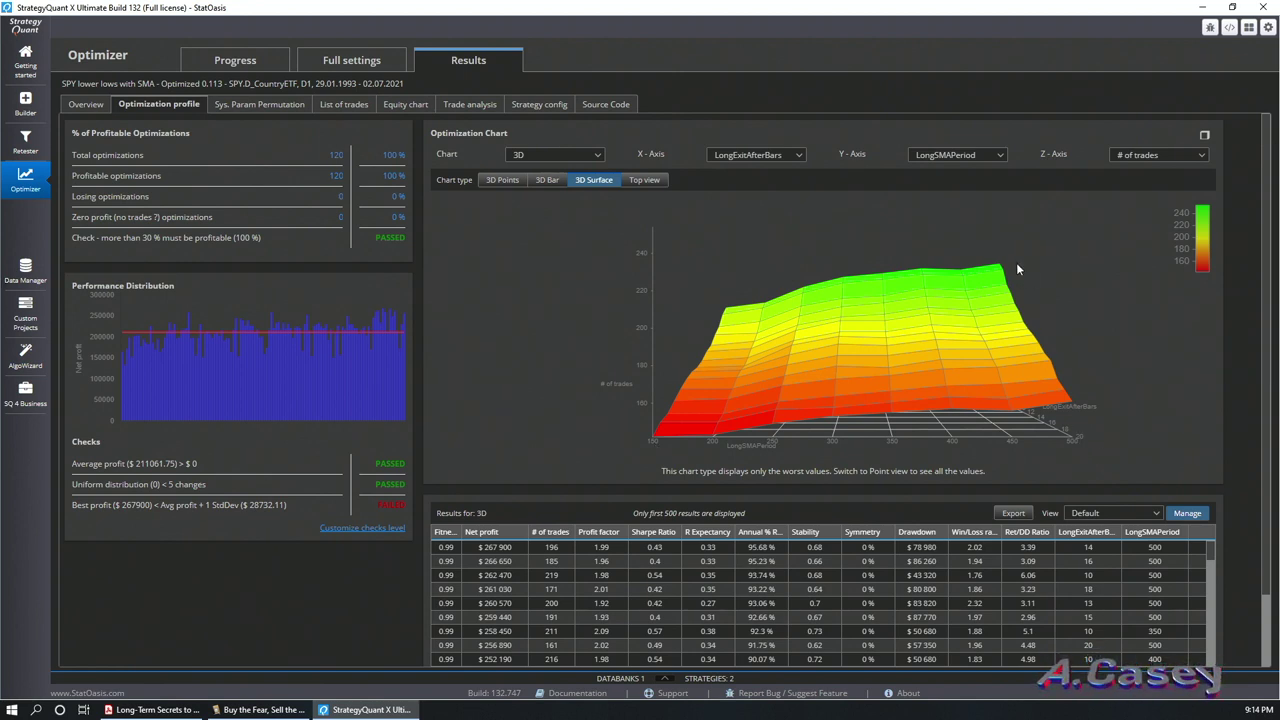
drag(1110, 314, 1045, 308)
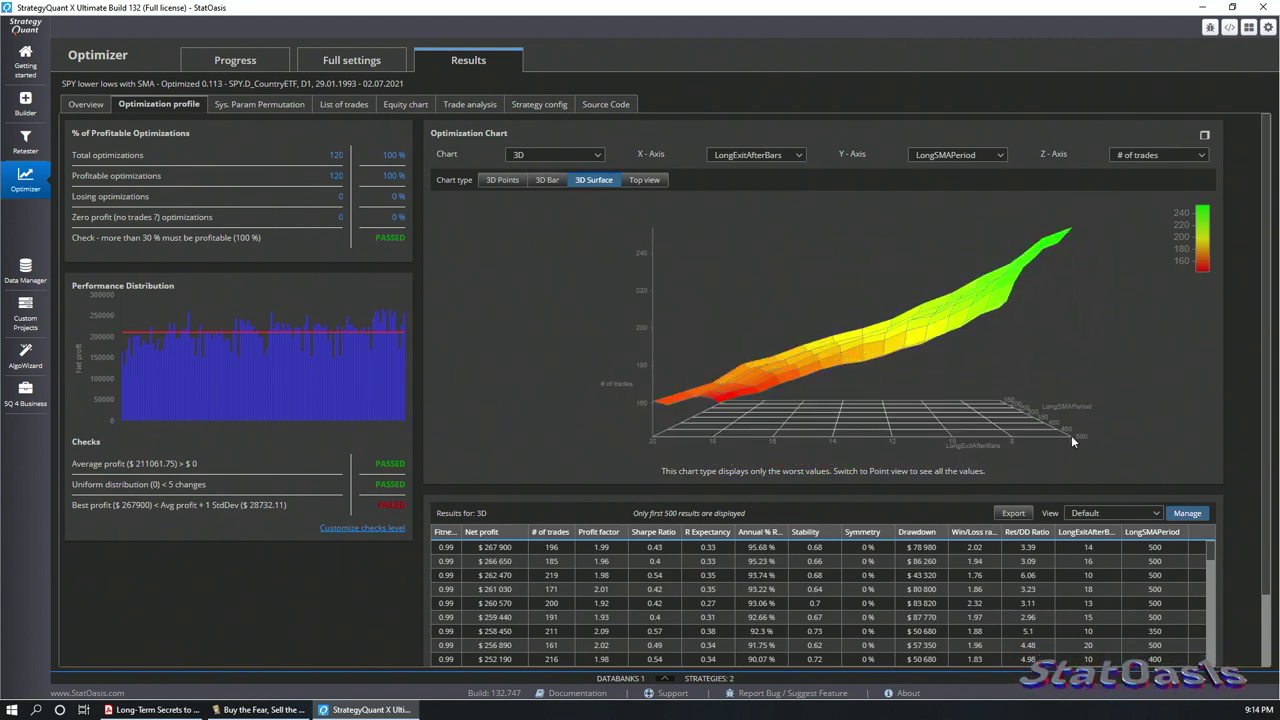
drag(1054, 255, 1100, 293)
drag(984, 385, 1140, 330)
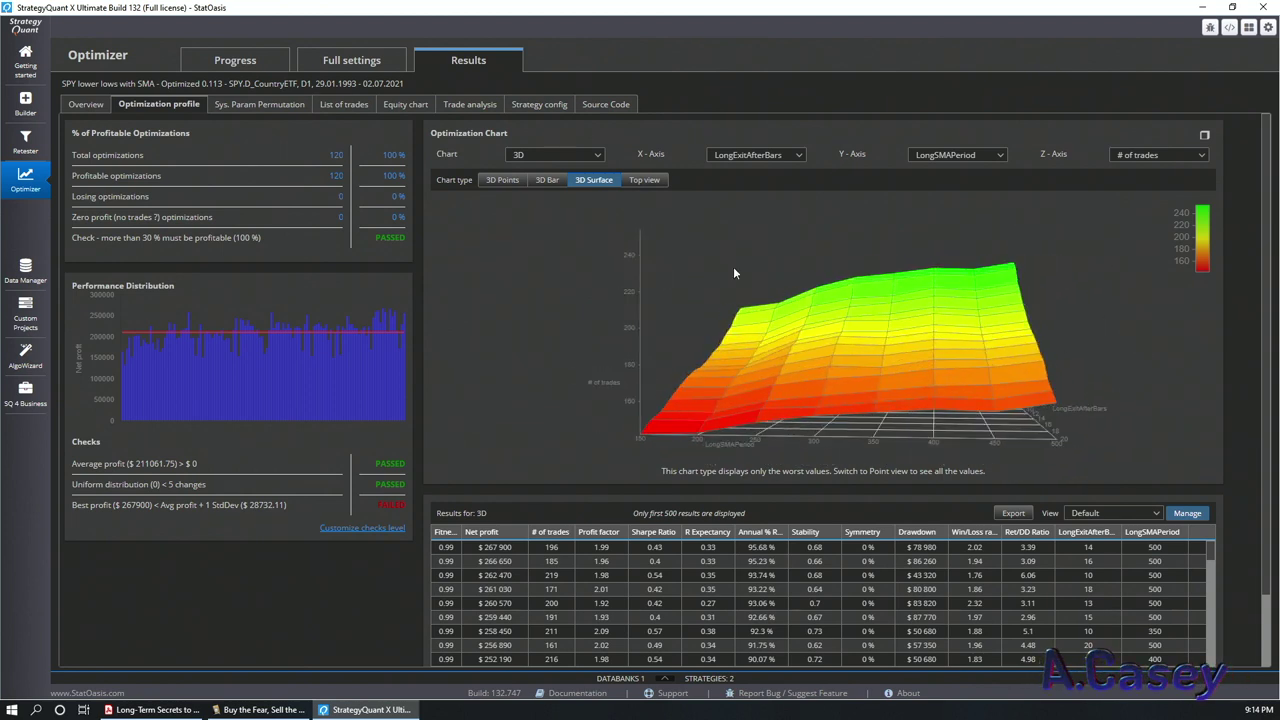
- Inspect # of trades as a 3D Bar chart, and return to the strategy's long entry conditions in AlgoWizard
click(547, 180)
drag(909, 377, 800, 298)
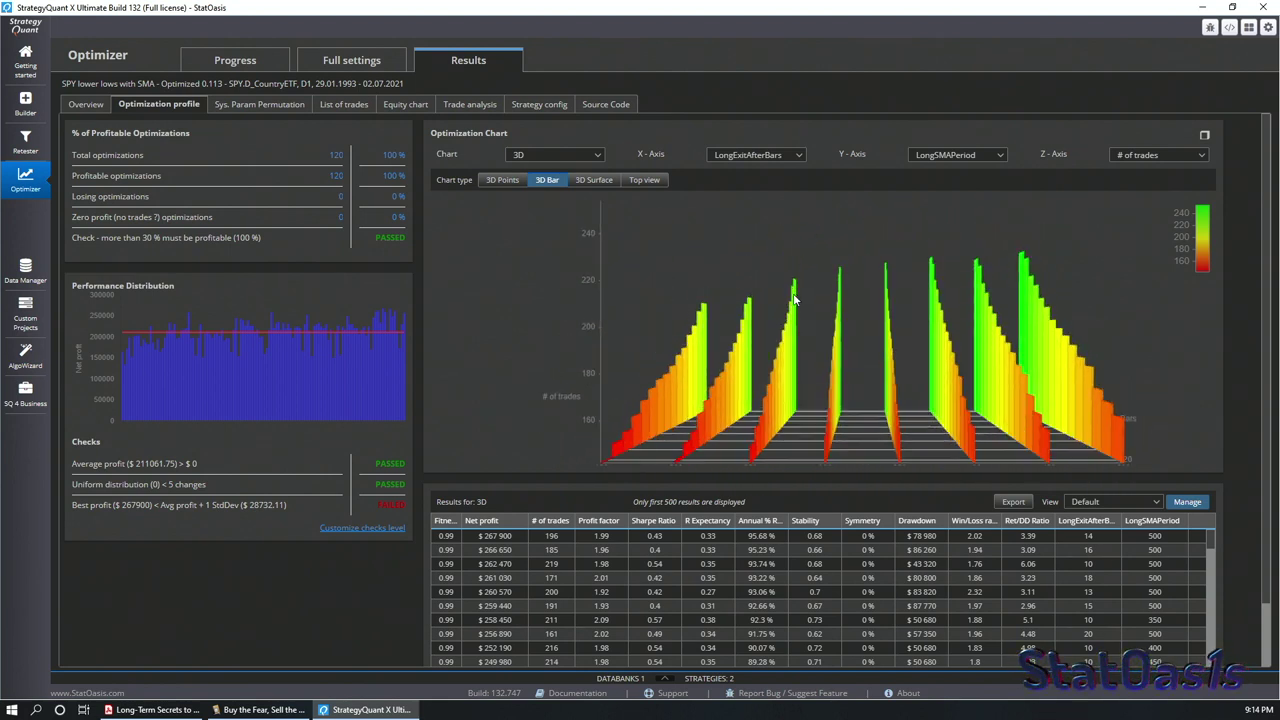
click(24, 370)
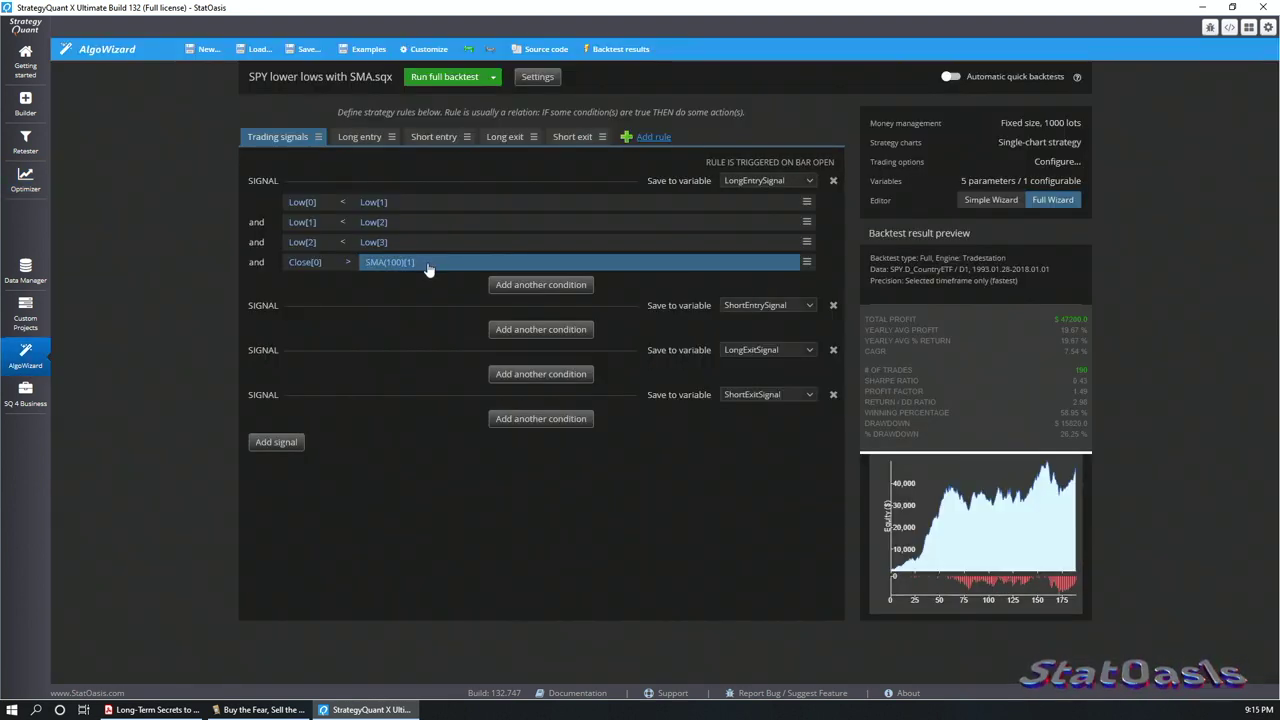
- Set the SMA period to 400 in the long entry signal's closing-price condition
click(428, 262)
text(400)
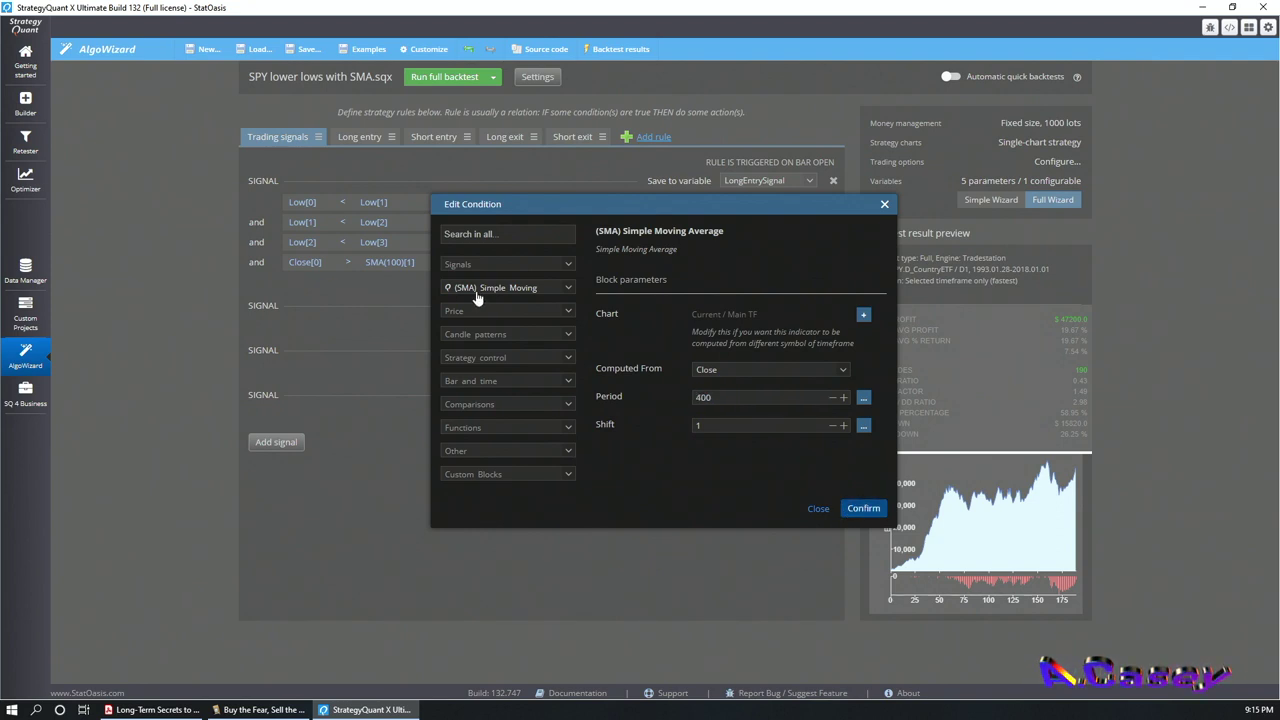
click(363, 139)
- Set the long entry's Exit After Bars to 10 and run a full backtest of the strategy
click(363, 139)
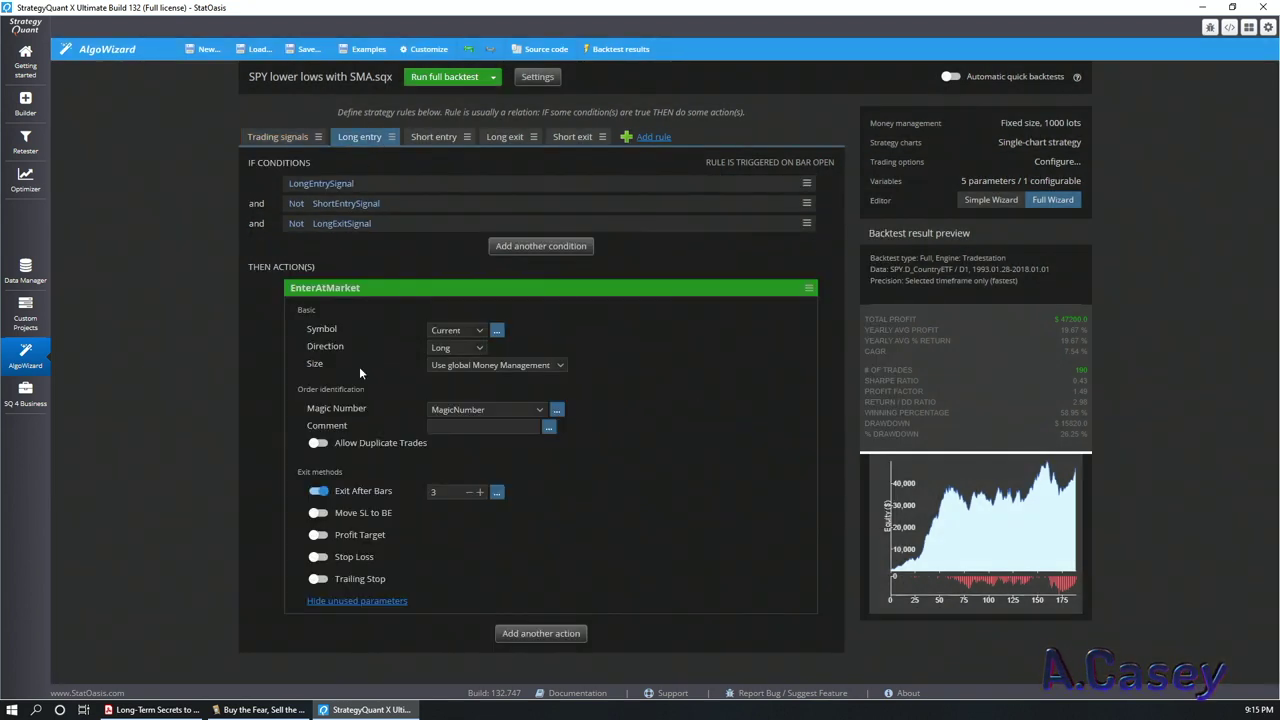
click(452, 492)
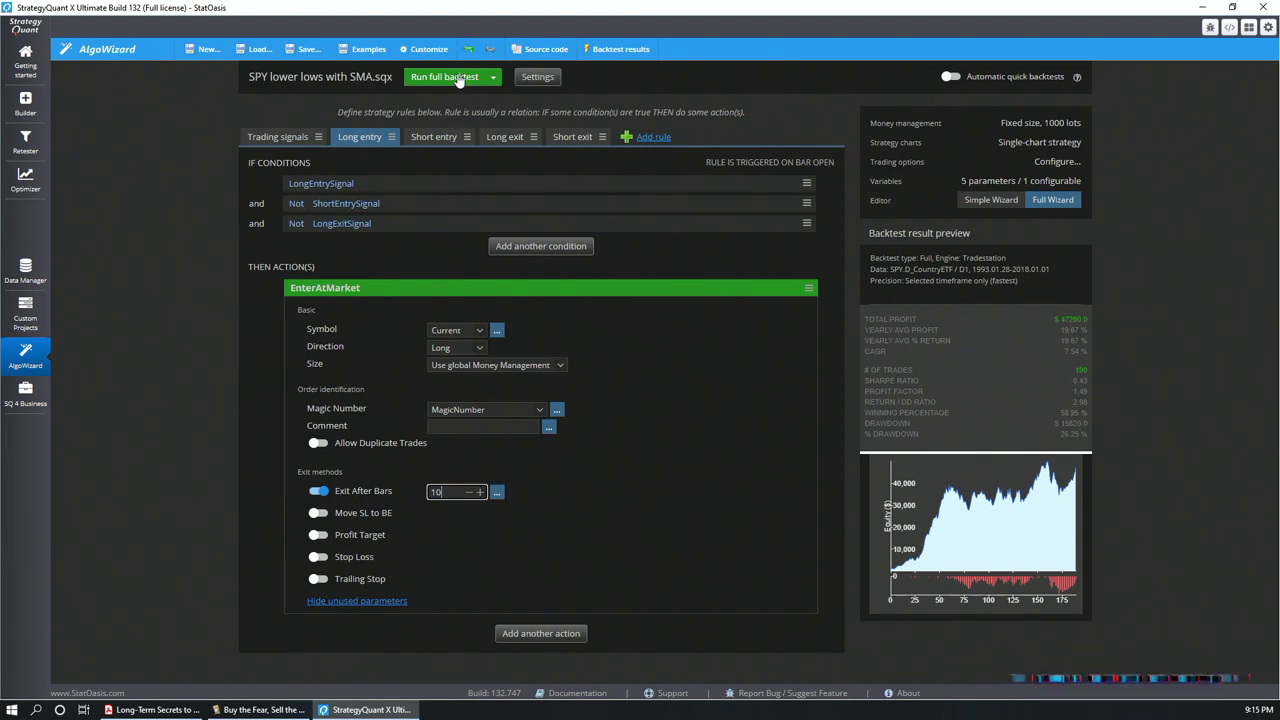
click(1068, 330)
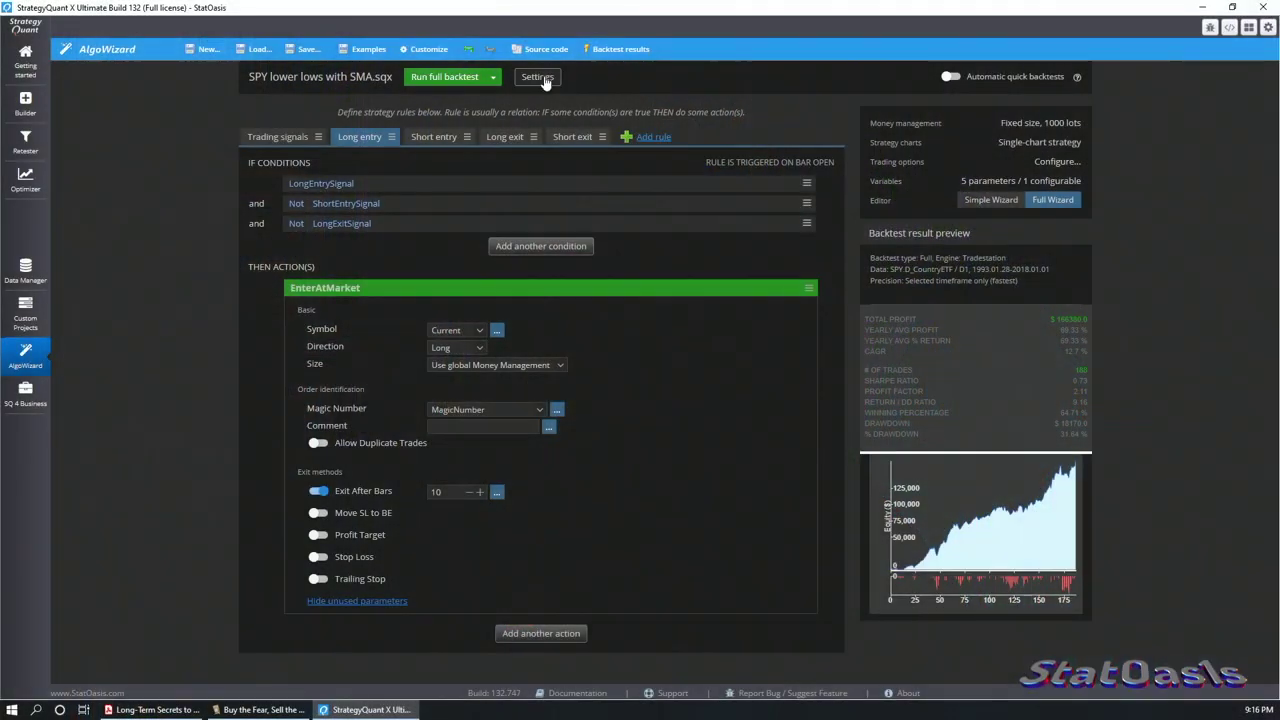
- Reset the backtest dates to the full available data range and rerun the full backtest
click(544, 79)
click(797, 220)
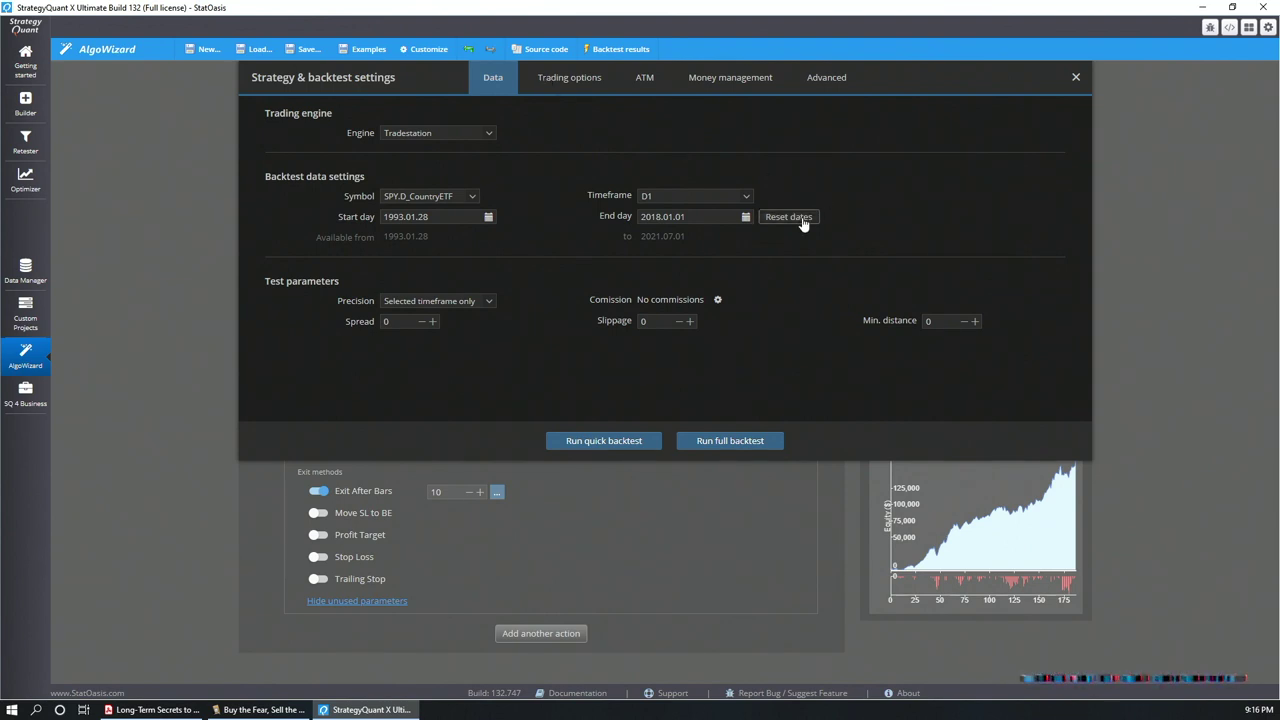
click(736, 443)
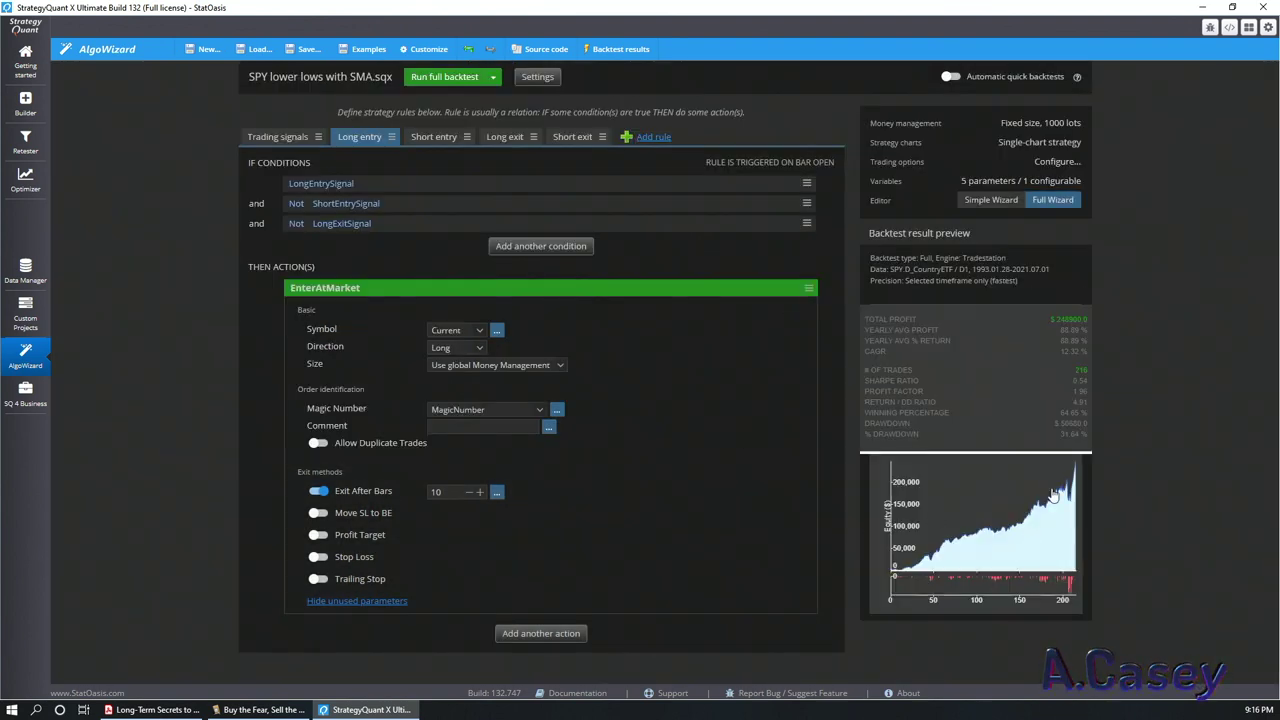
- Open the detailed backtest results and examine the equity chart's drawdown from late 2019 to August 2020 up close
click(1052, 522)
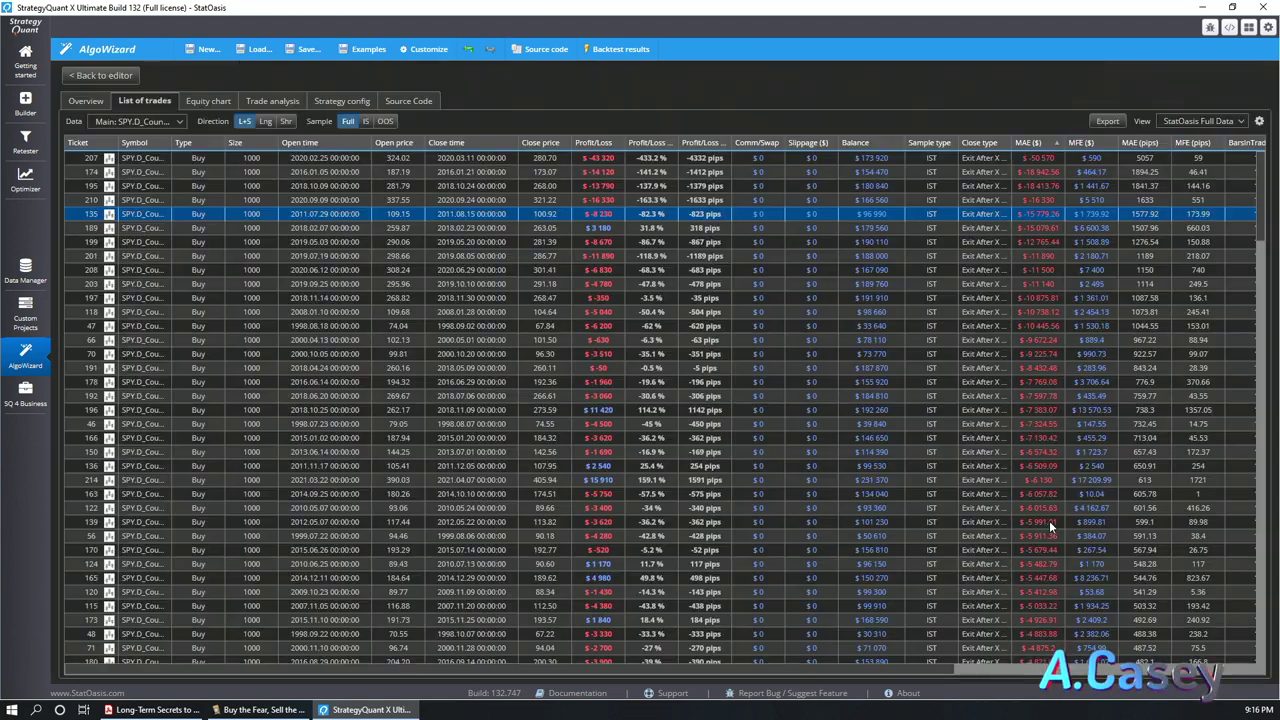
click(224, 101)
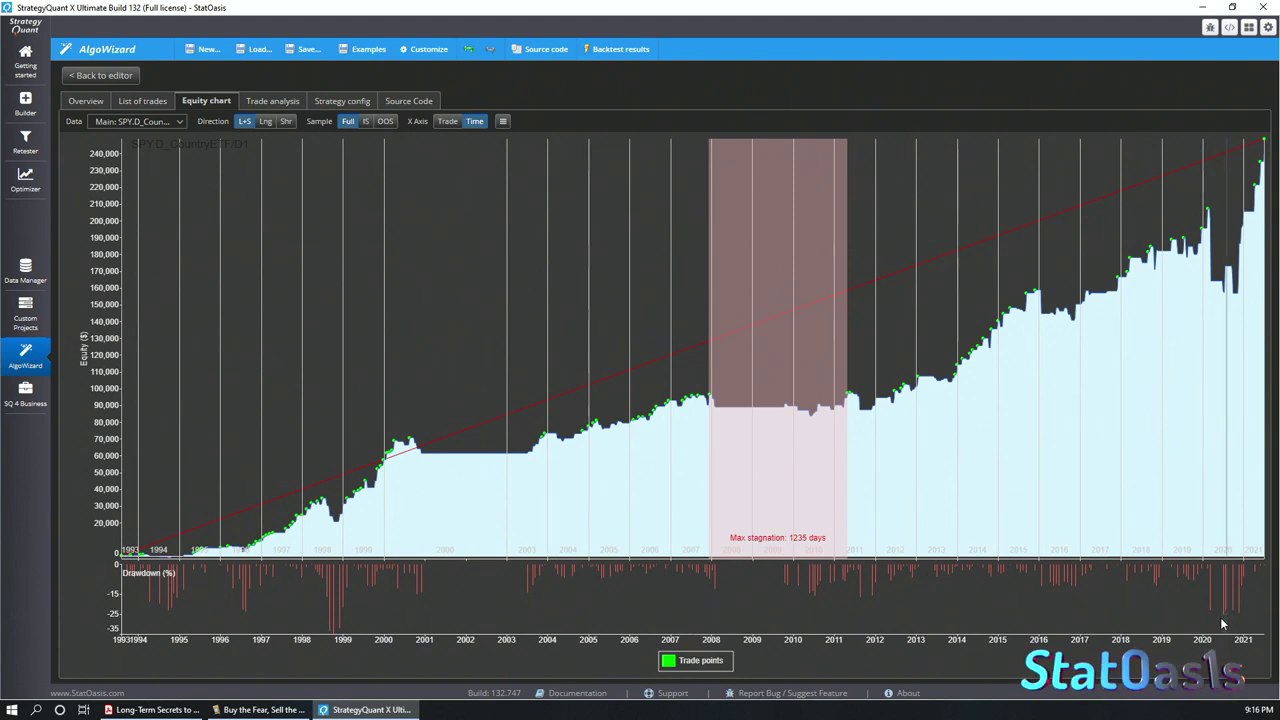
drag(1222, 617, 1198, 617)
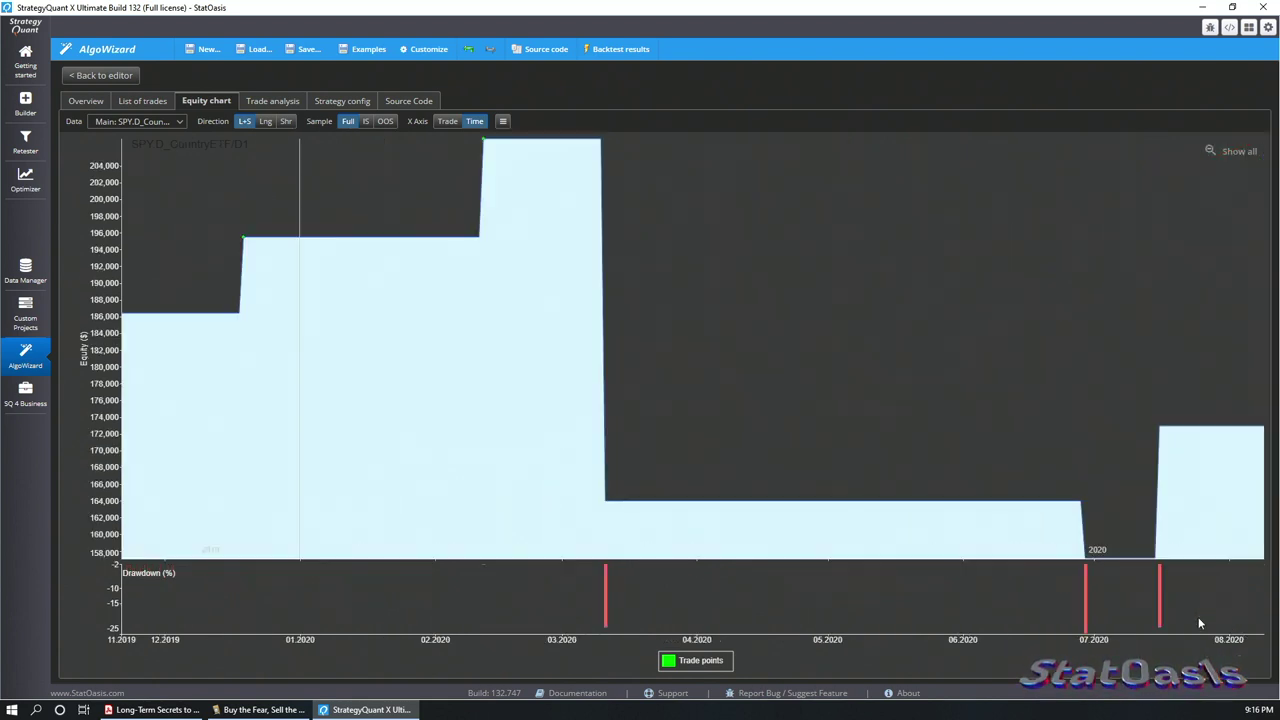